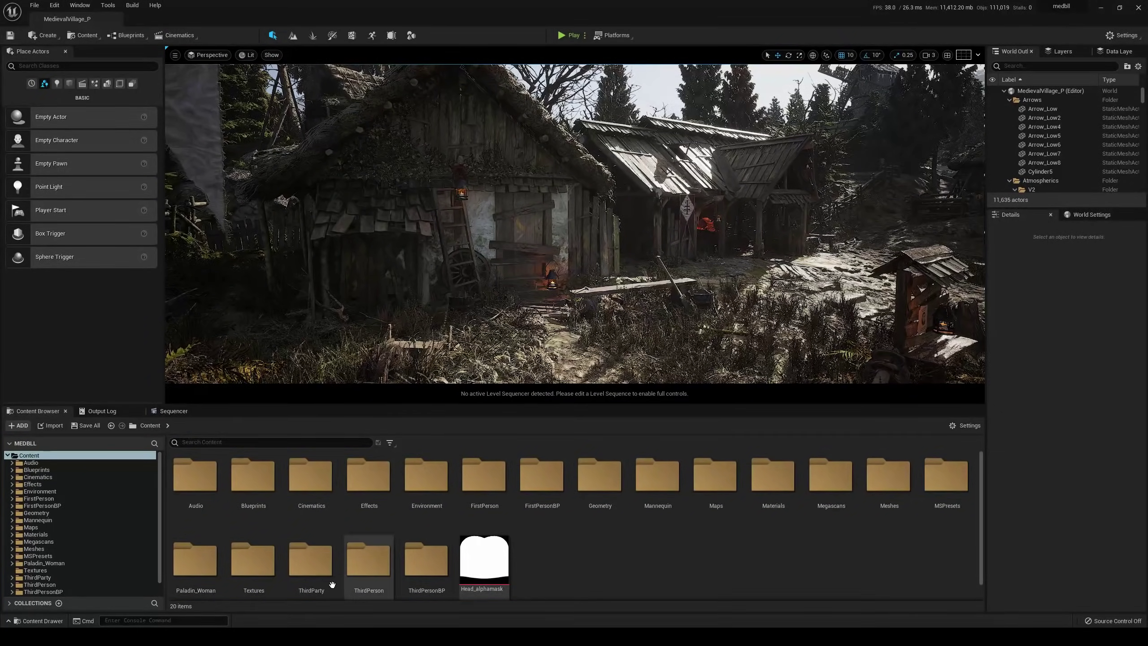
Step: Open the Paladin_Woman content folder and review the Paladin Woman (Modular) preview images and technical details in the Epic Games Launcher marketplace
double_click(195, 560)
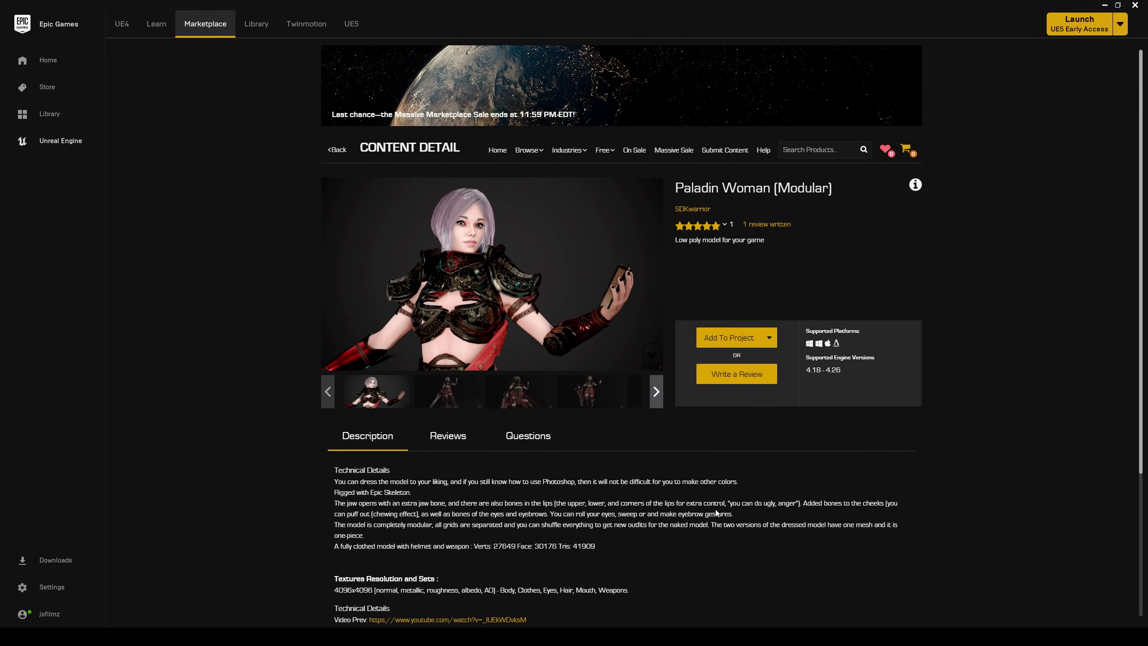
left_click(470, 406)
left_click(503, 403)
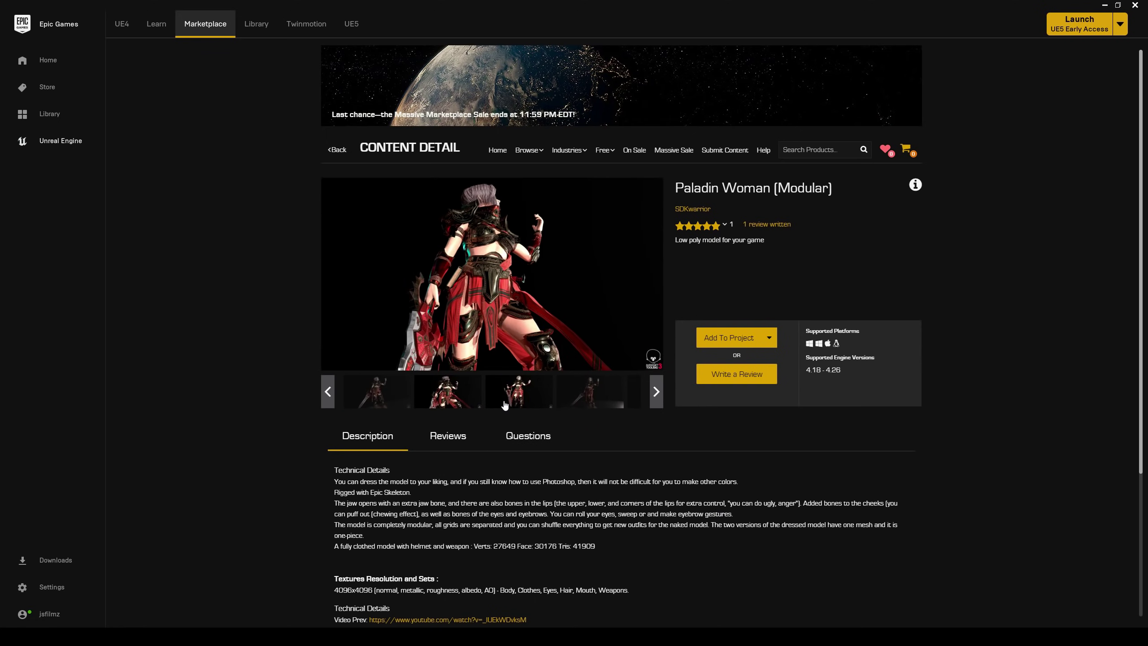
left_click(585, 394)
left_click(411, 396)
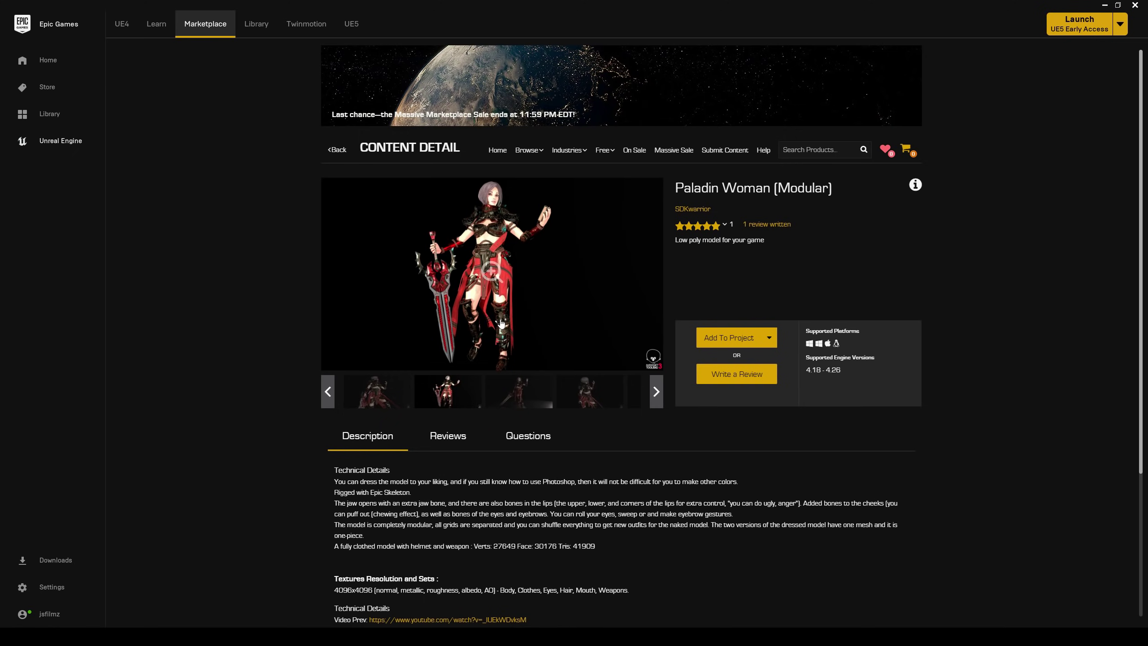
left_click(497, 222)
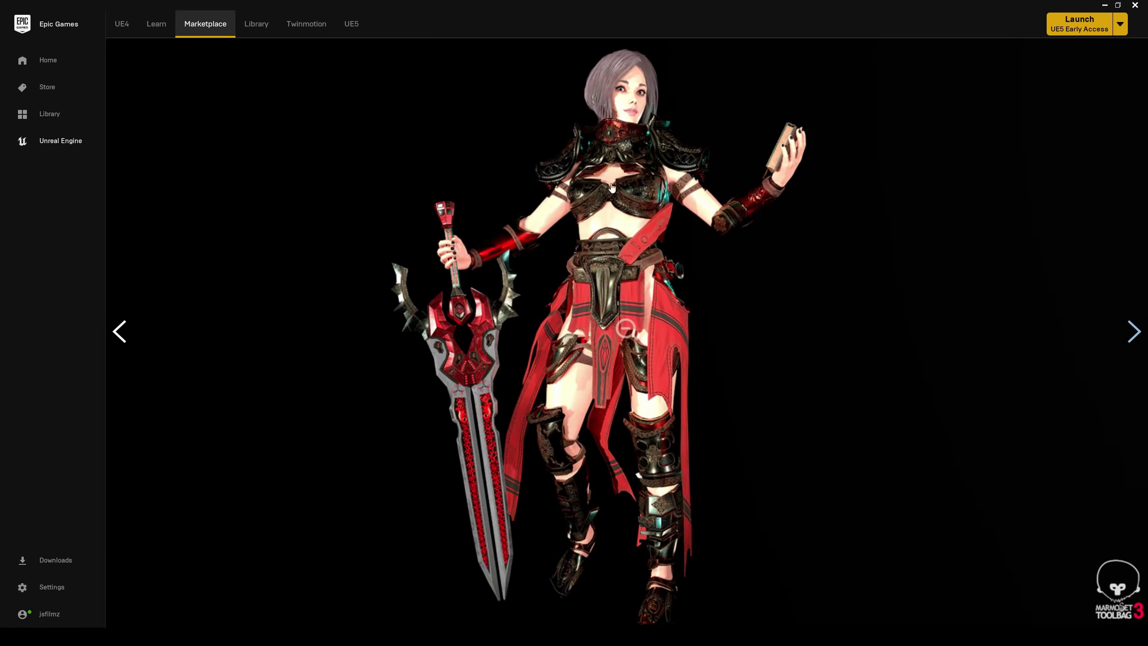
left_click(927, 328)
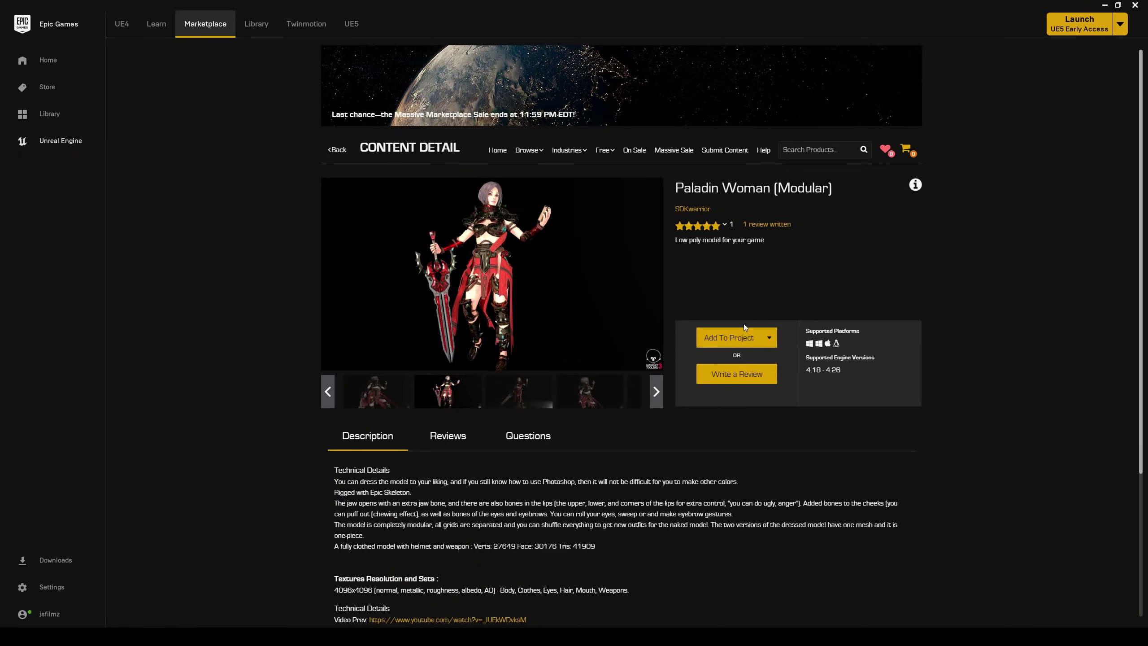
scroll(682, 437, "down", 4)
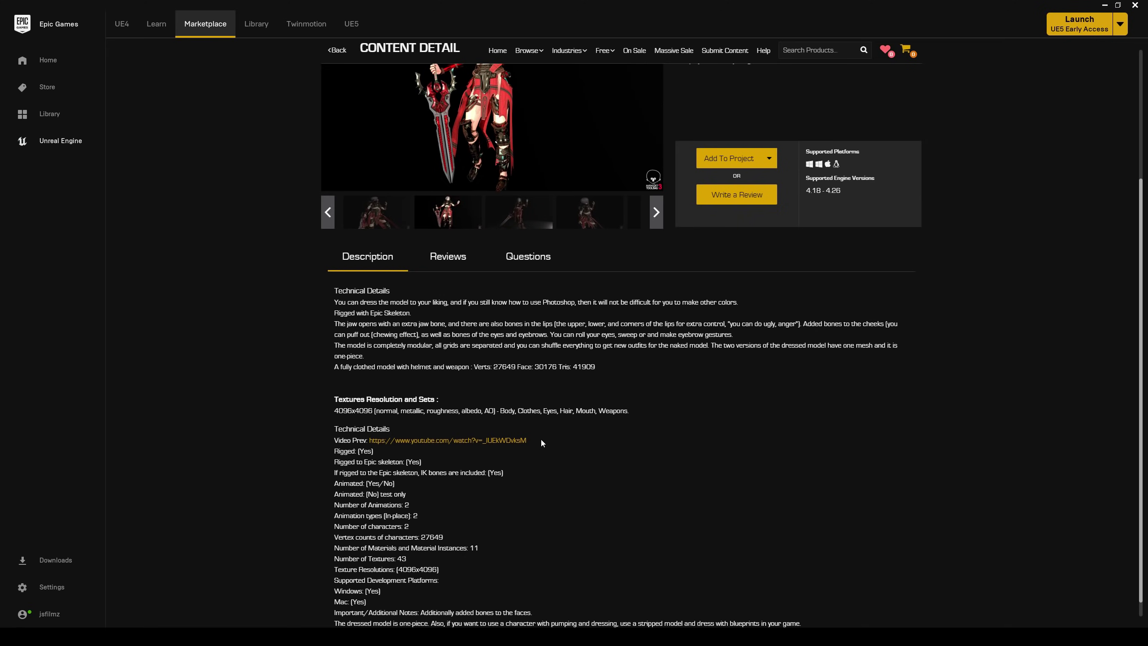
scroll(542, 442, "up", 3)
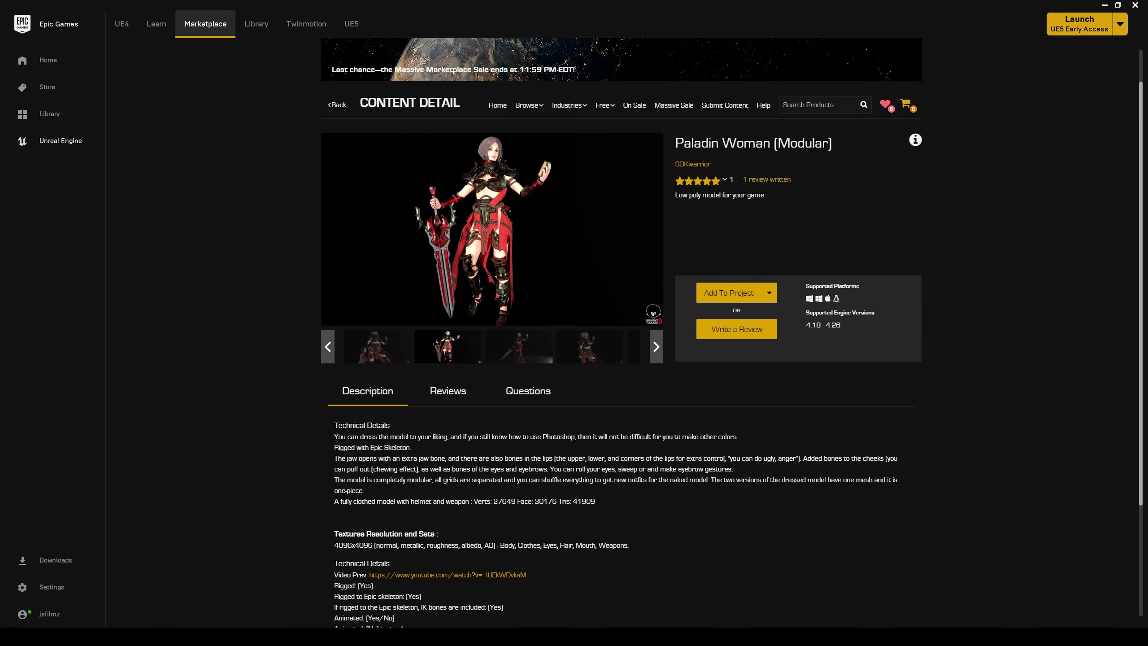
Step: Switch back to Unreal Editor, open Quixel Bridge and add the downloaded Vivian2 MetaHuman to the project
left_click(111, 604)
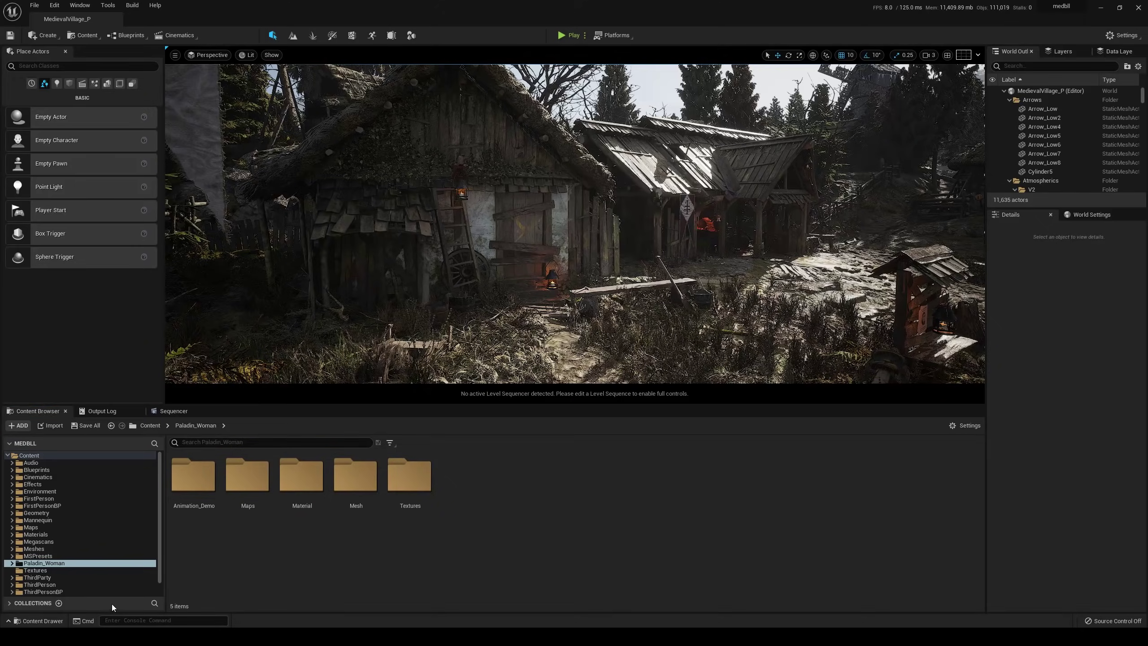
left_click(83, 37)
left_click(100, 108)
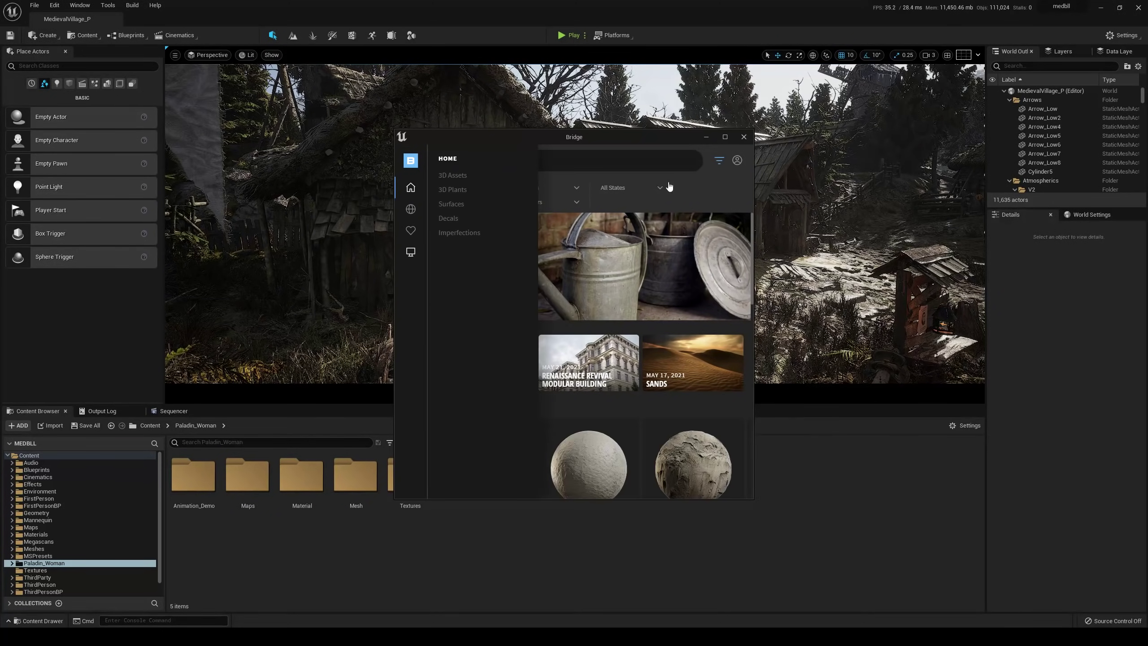
left_click(726, 138)
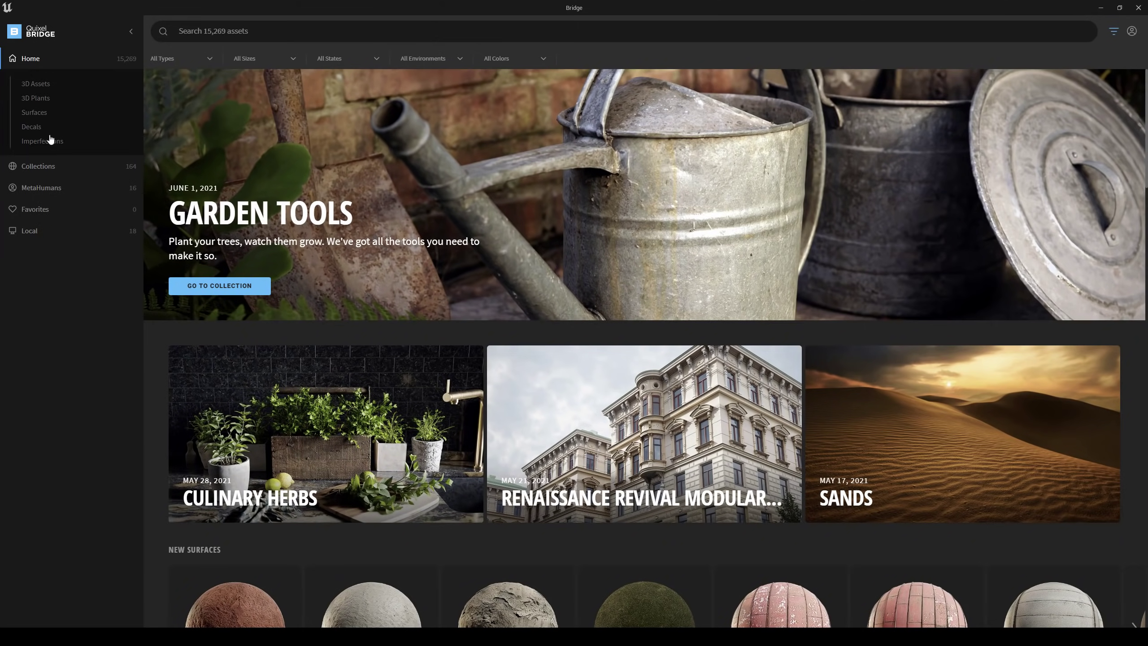
left_click(29, 189)
left_click(227, 177)
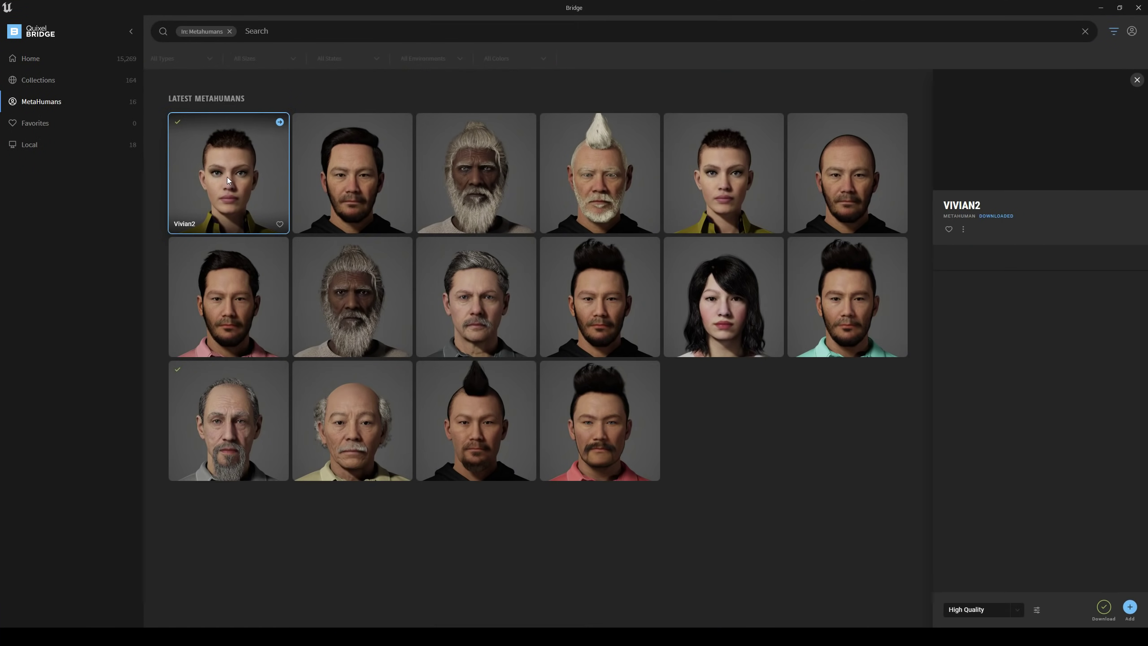
left_click(1130, 607)
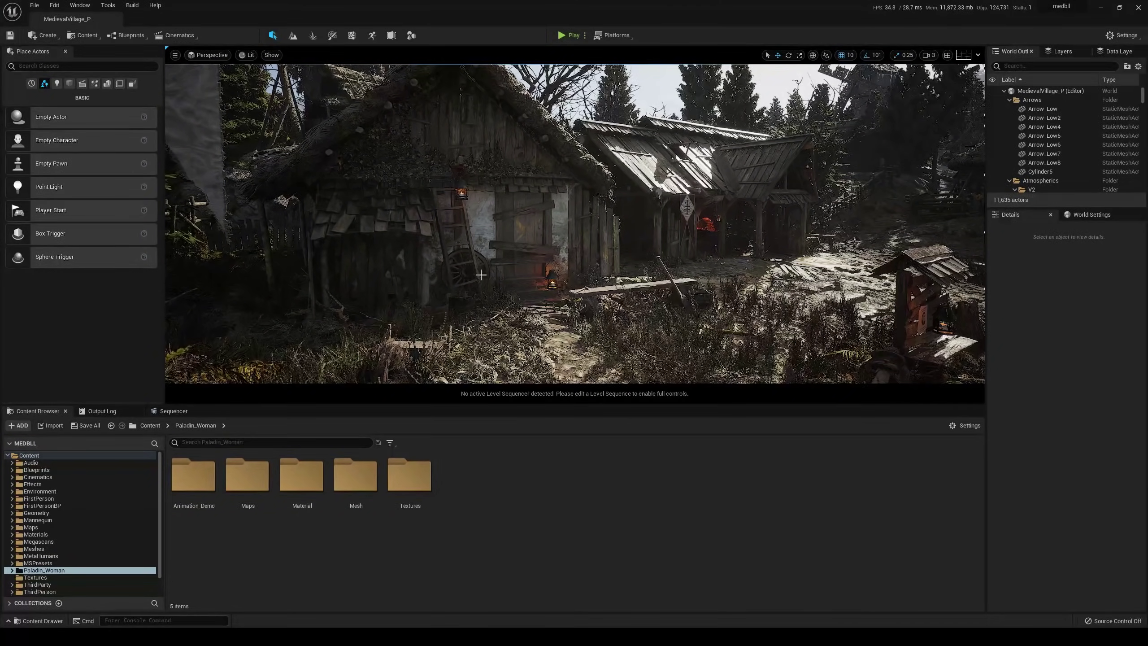
Step: Place the BP_Vivian2 blueprint from the MetaHumans/Vivian2 folder in the level in front of the thatched house
right_click_drag(481, 274, 508, 257)
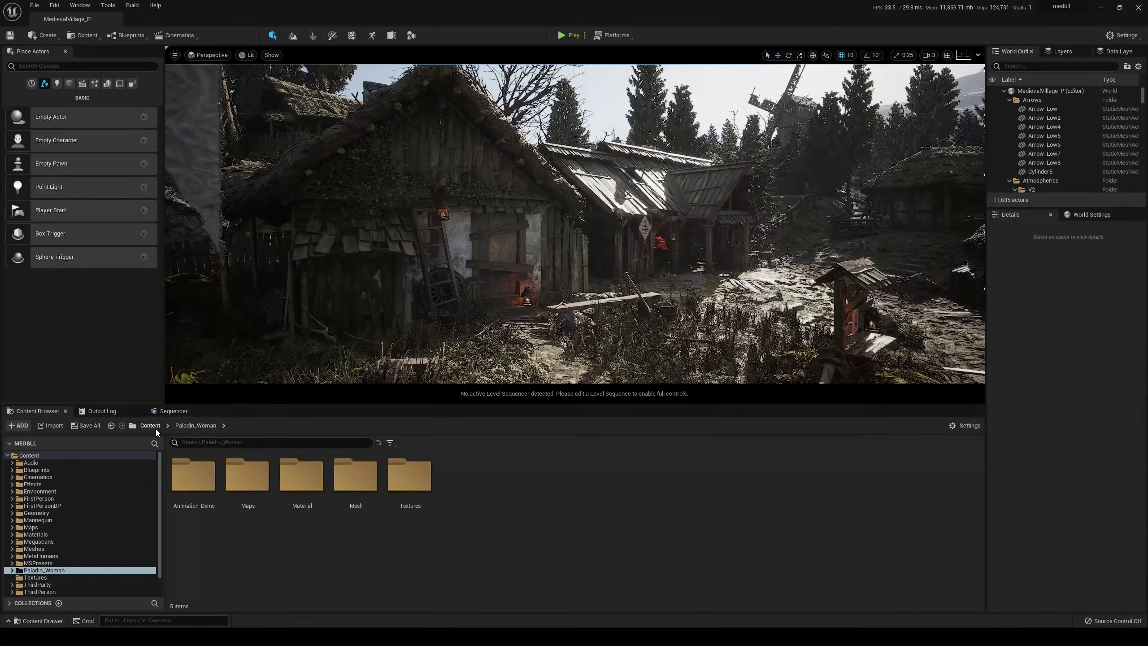
left_click(152, 426)
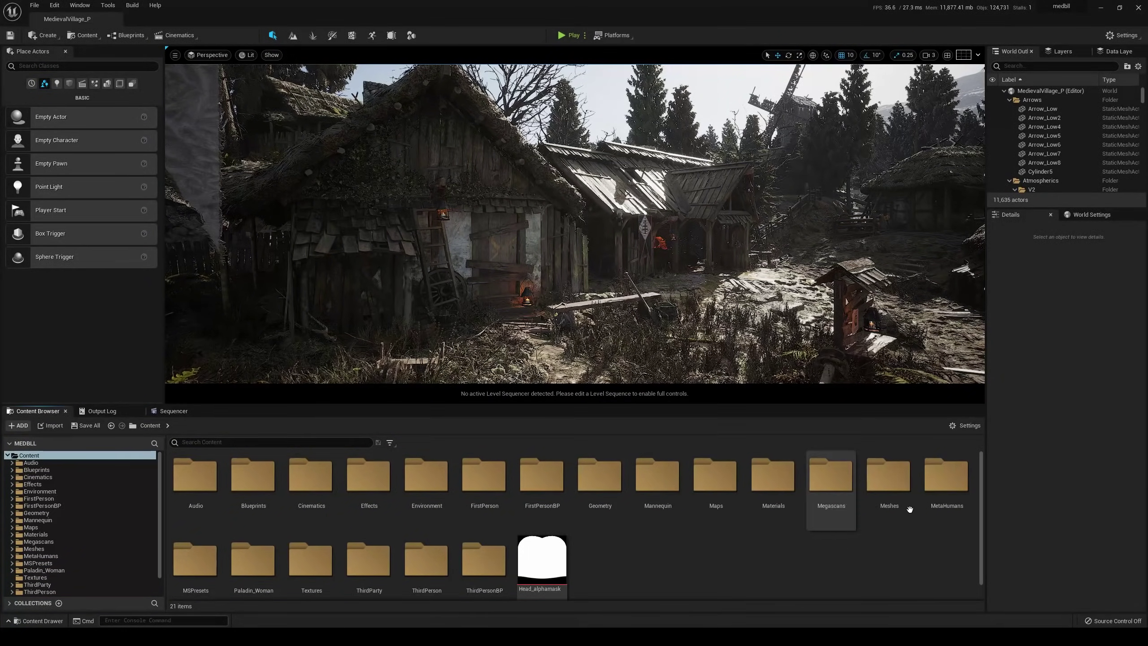
double_click(947, 486)
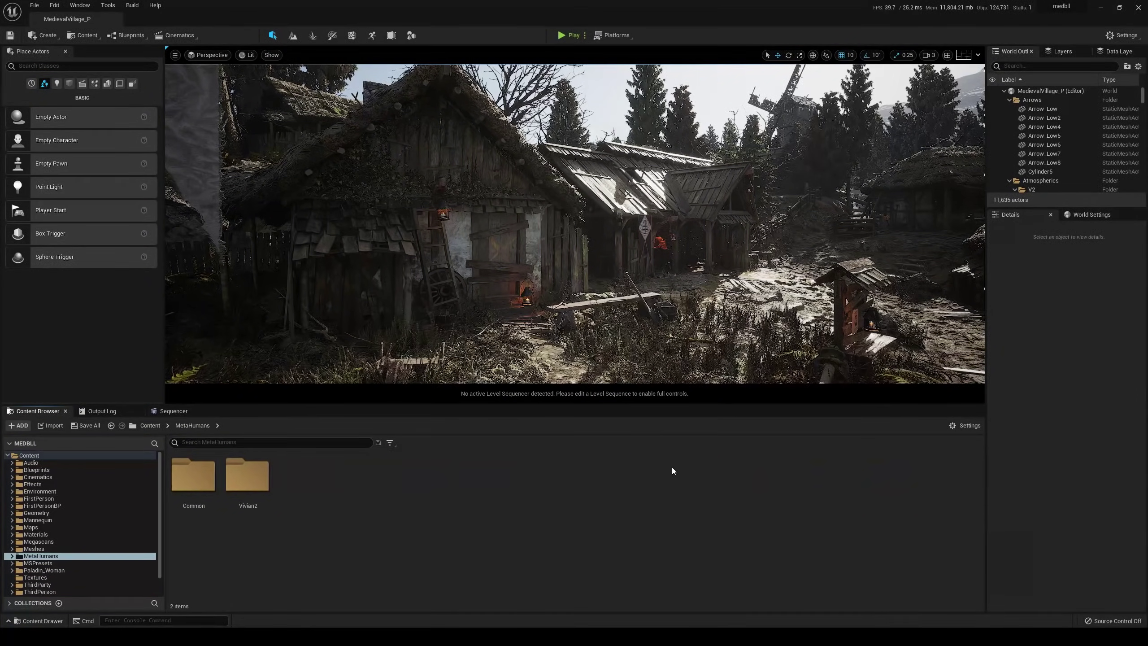
double_click(256, 498)
left_click_drag(572, 475, 536, 371)
Step: Rotate the placed BP_Vivian2 character to about -170° around its vertical axis so that it faces the view
right_click_drag(537, 371, 518, 317)
key("a")
key("w")
key("e")
key("s")
left_click_drag(570, 335, 651, 318)
key("w")
mouse_move(651, 317)
right_mouse_down()
mouse_move(665, 276)
mouse_move(638, 304)
mouse_move(660, 312)
right_mouse_up()
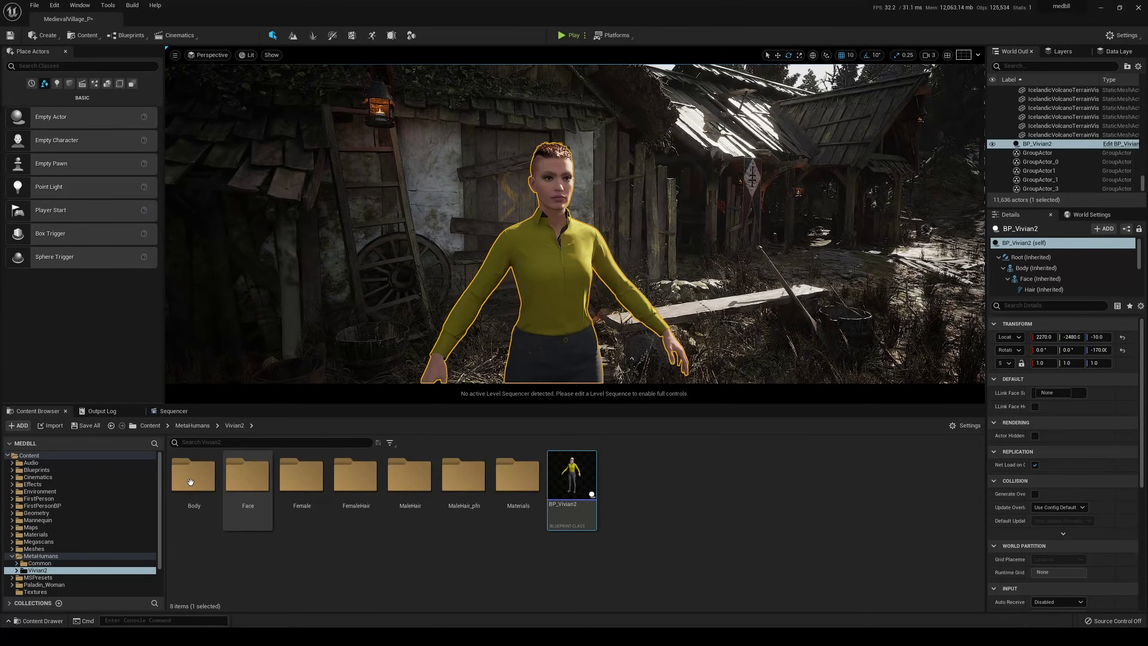
Step: Open the SK_Paladin_Woman skeletal mesh from the Paladin_Woman/Mesh folder
left_click(193, 425)
left_click(149, 426)
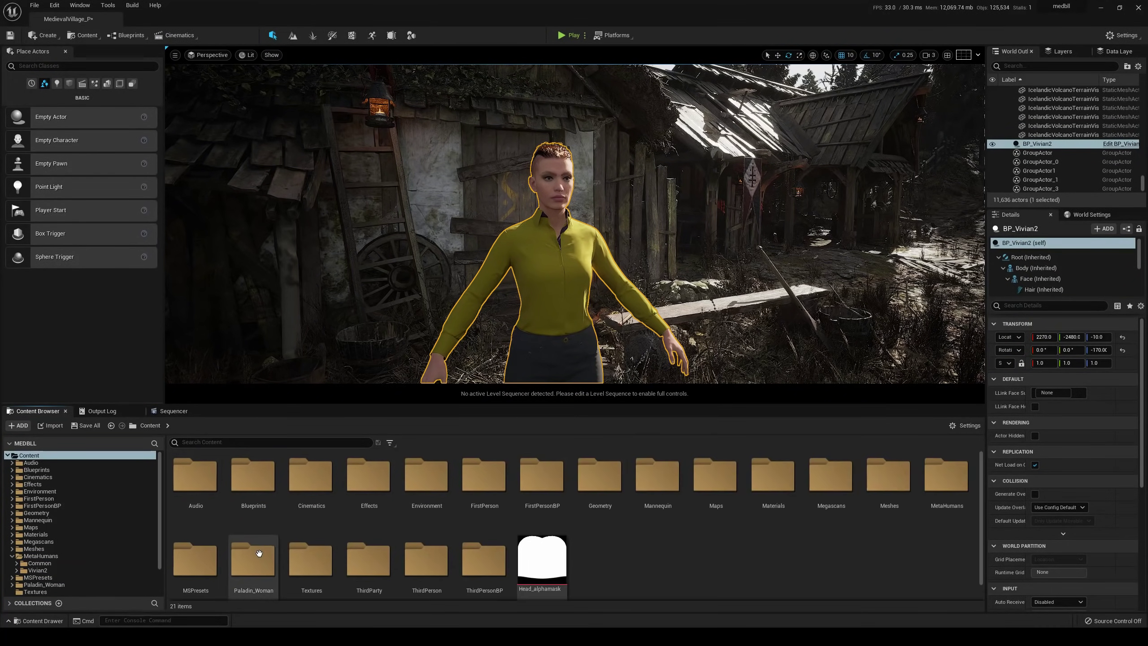
scroll(406, 566, "down", 1)
double_click(251, 537)
left_click(351, 484)
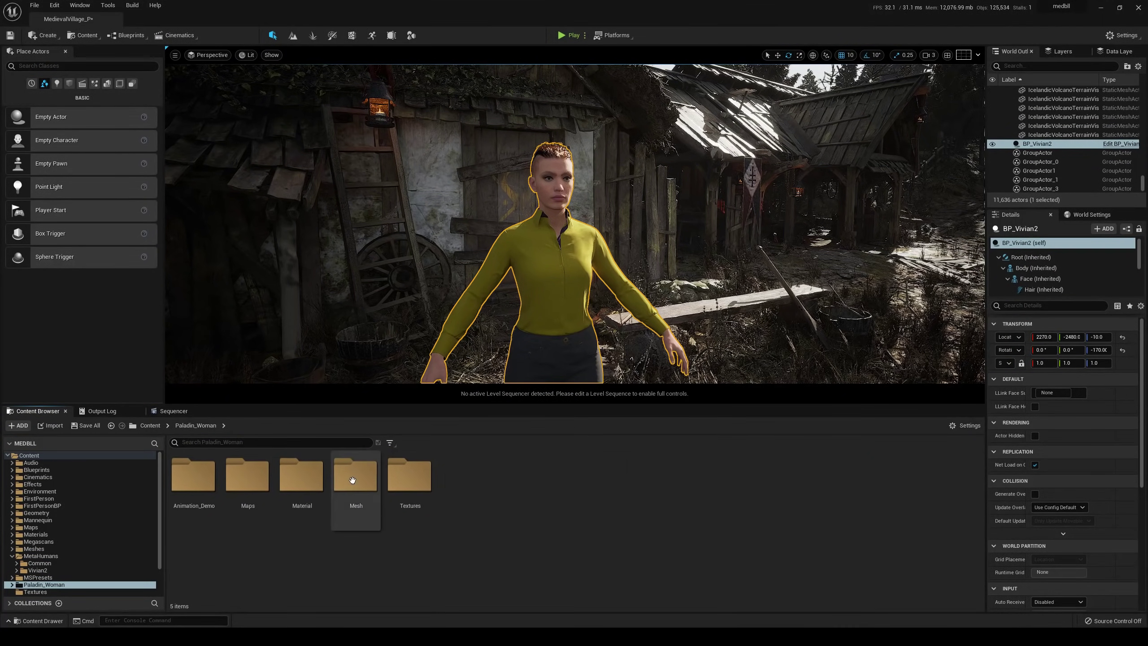
double_click(350, 487)
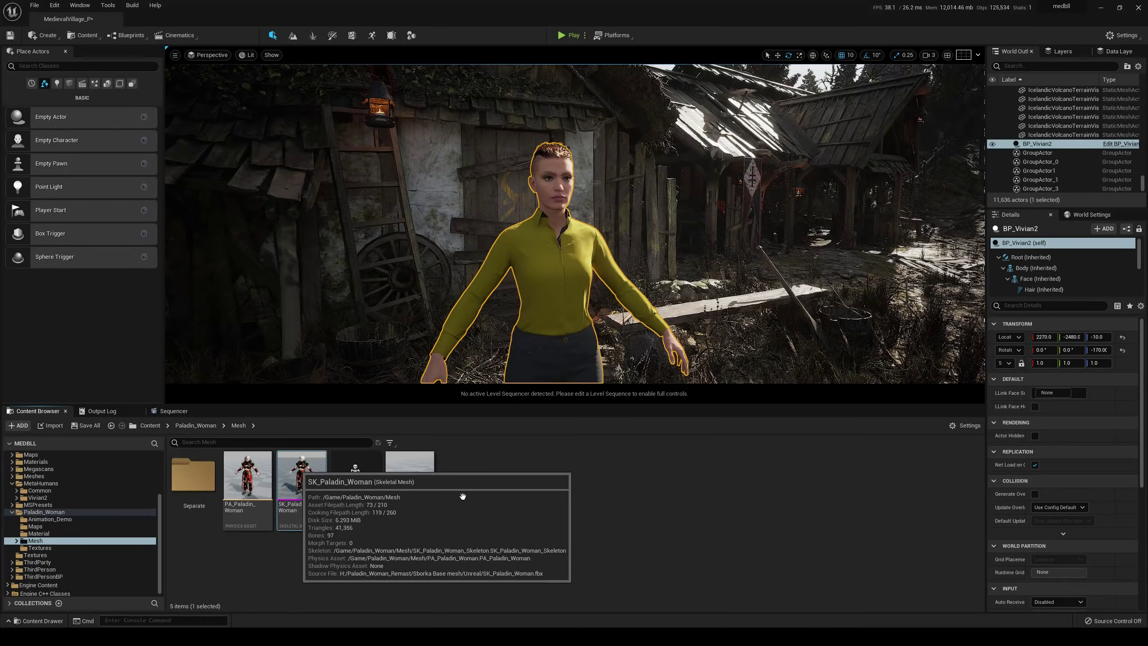
left_click(308, 476)
double_click(313, 477)
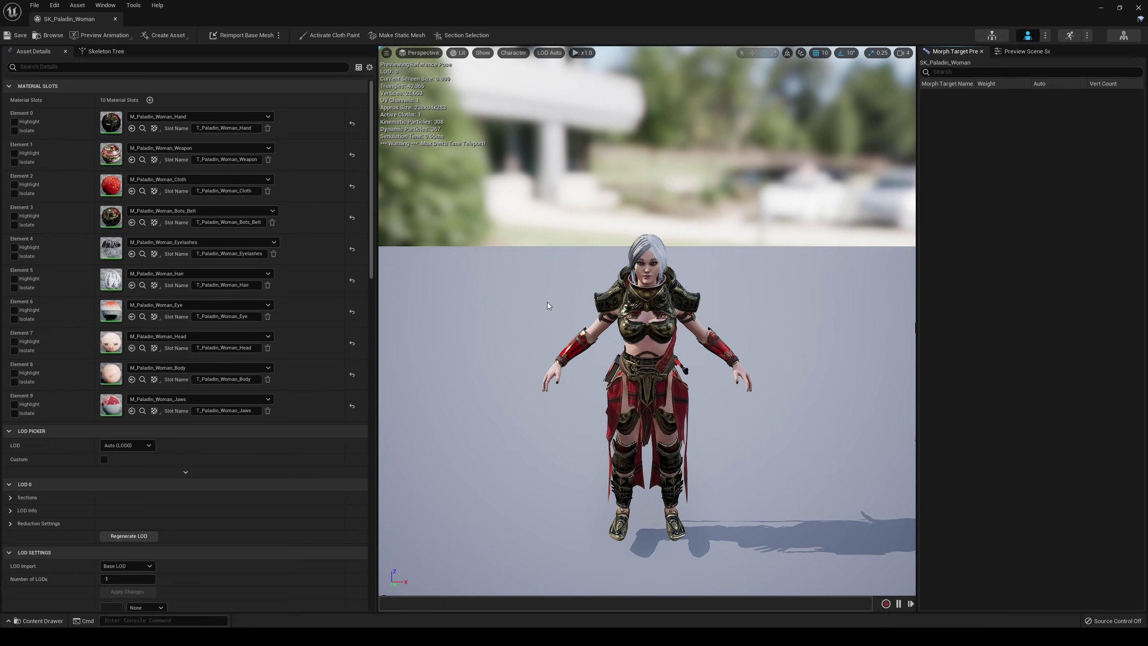
Step: Expand the advanced LOD Picker options and the list of LOD 0 sections in the mesh's asset details
scroll(547, 299, "up", 3)
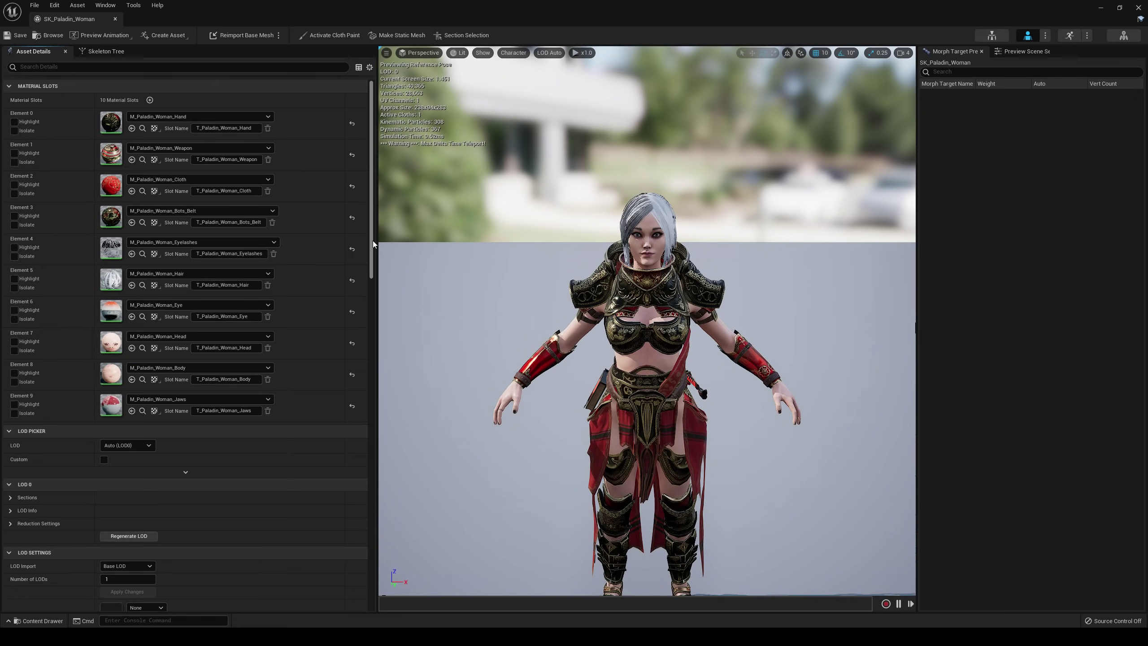
left_click_drag(372, 241, 371, 251)
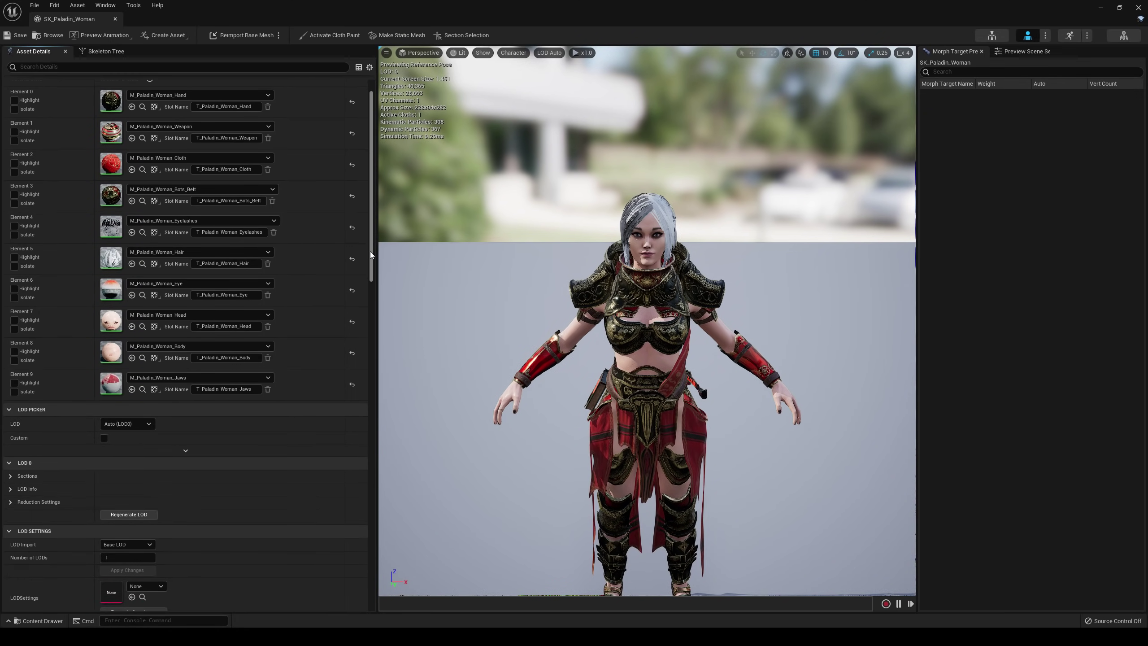
left_click_drag(368, 245, 371, 275)
left_click(186, 382)
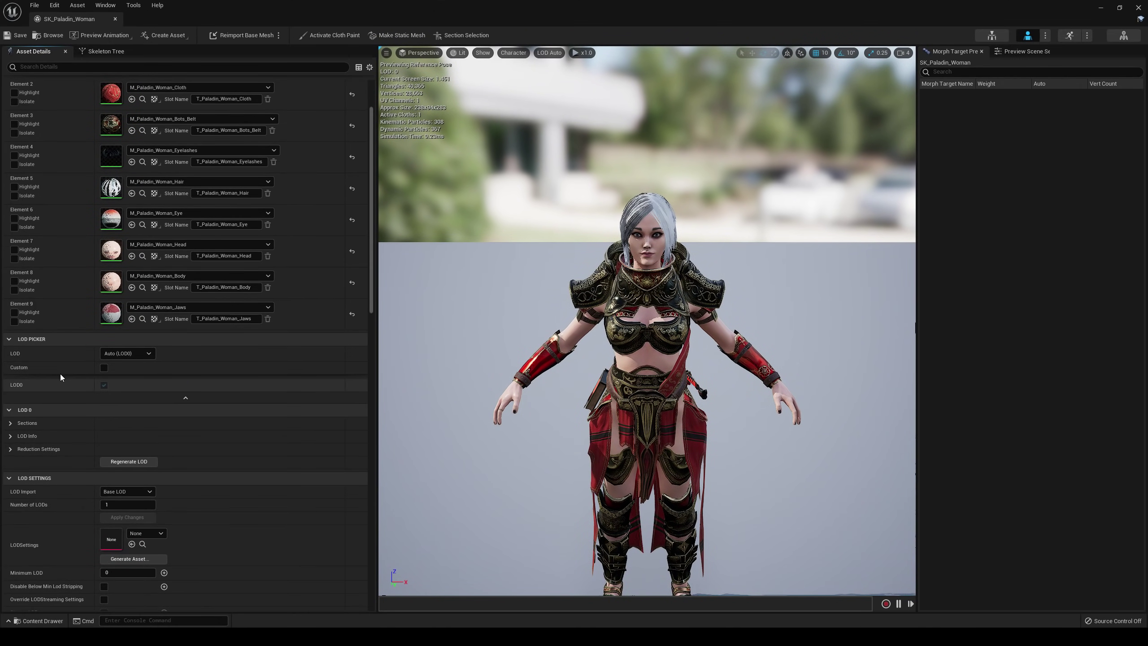
left_click(63, 423)
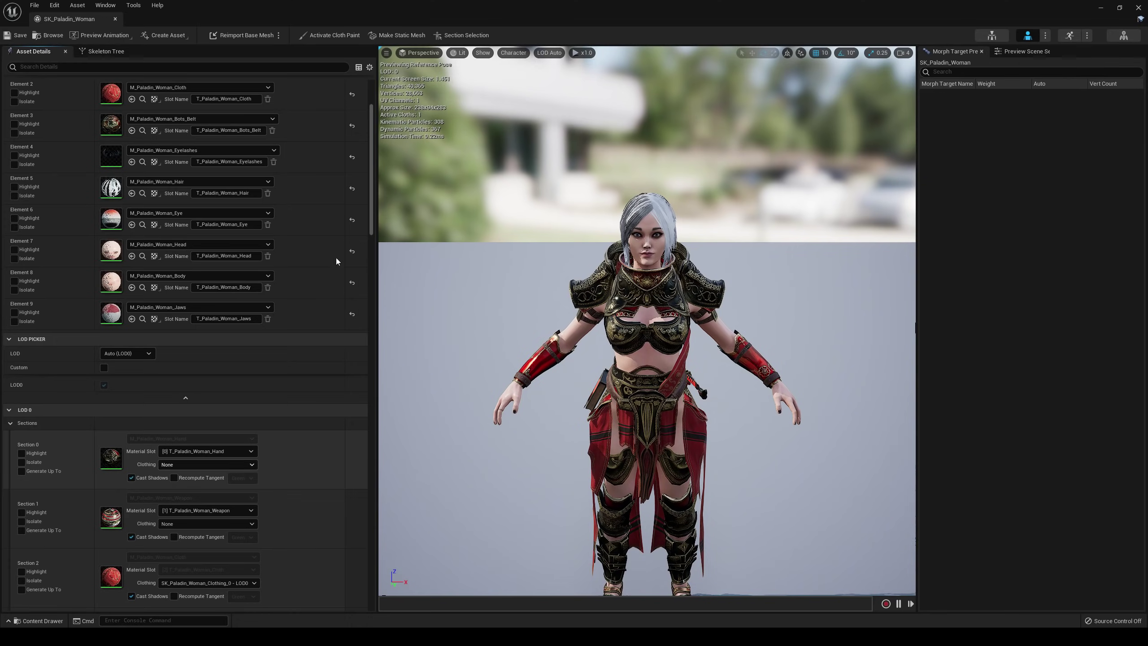
left_click_drag(367, 213, 365, 291)
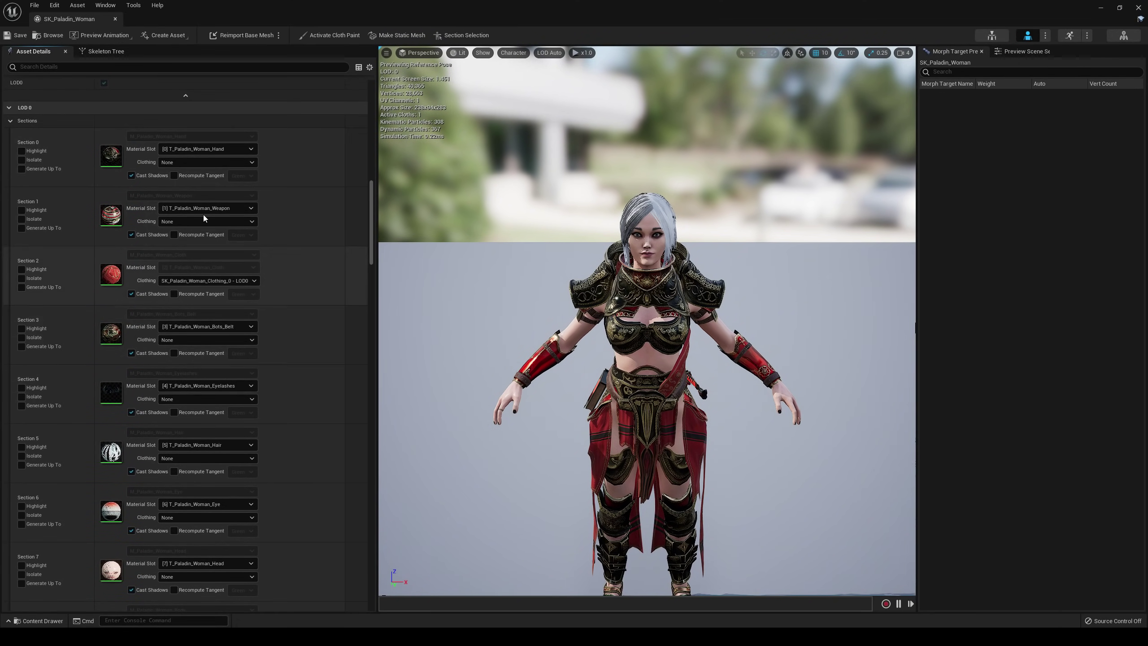
mouse_move(372, 229)
left_mouse_down()
mouse_move(371, 253)
mouse_move(371, 232)
left_mouse_up()
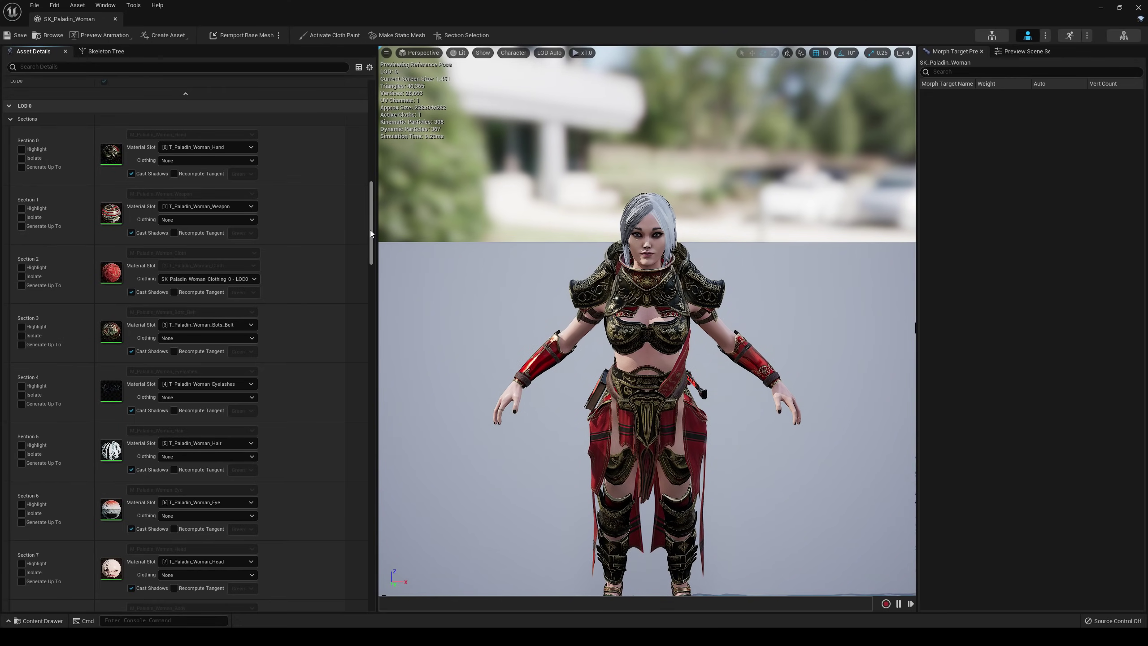
Step: Disable the eyelashes, hair and eye sections (Sections 4, 5 and 6) of LOD 0
left_click_drag(371, 234, 372, 242)
right_click(61, 385)
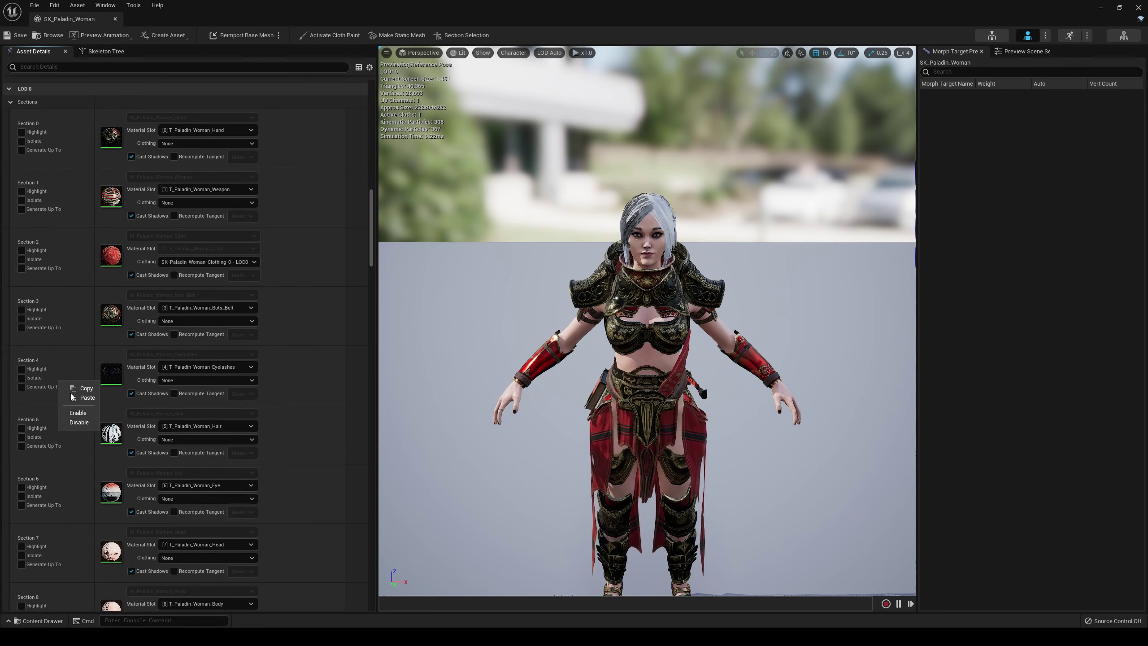
right_click(64, 427)
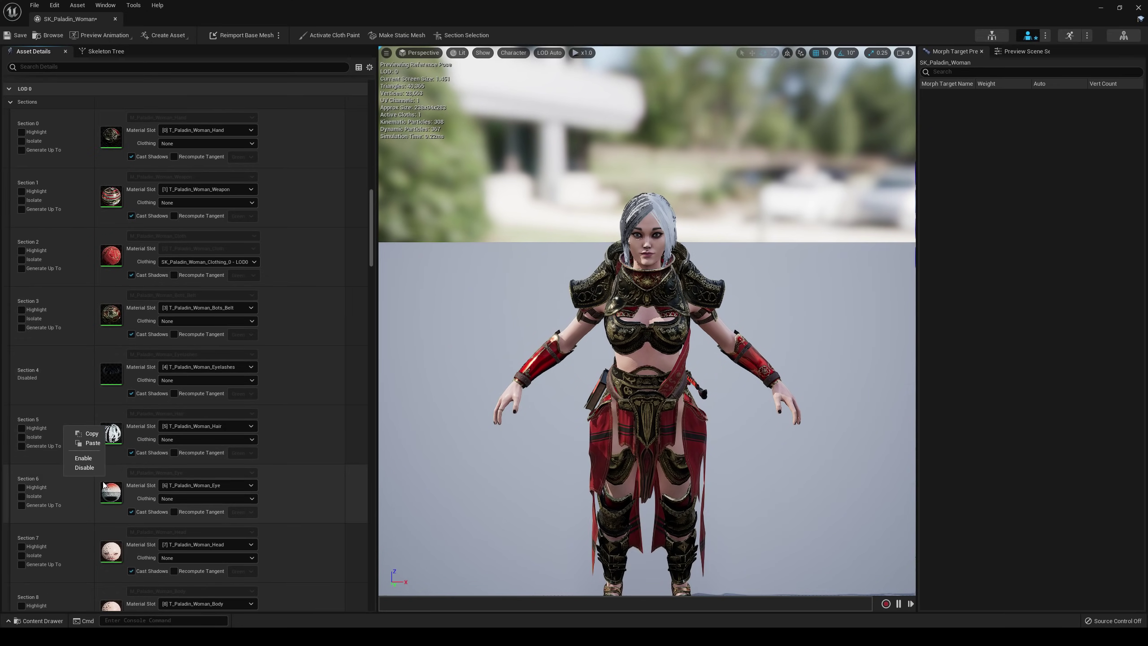
left_click_drag(369, 259, 366, 268)
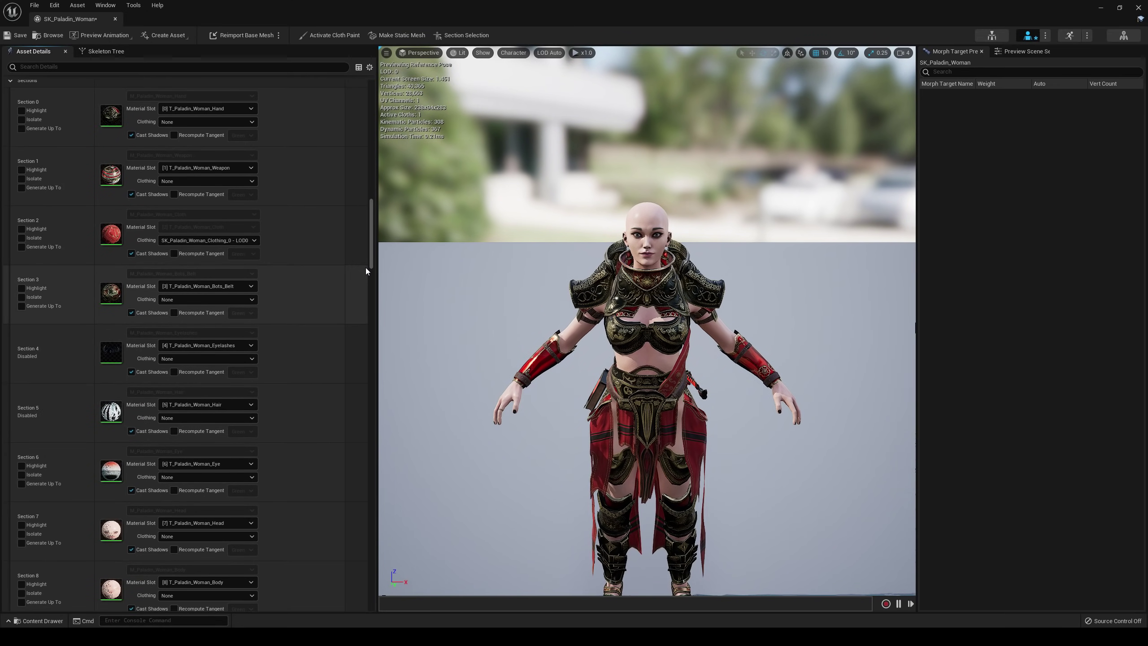
right_click(76, 460)
left_click(100, 503)
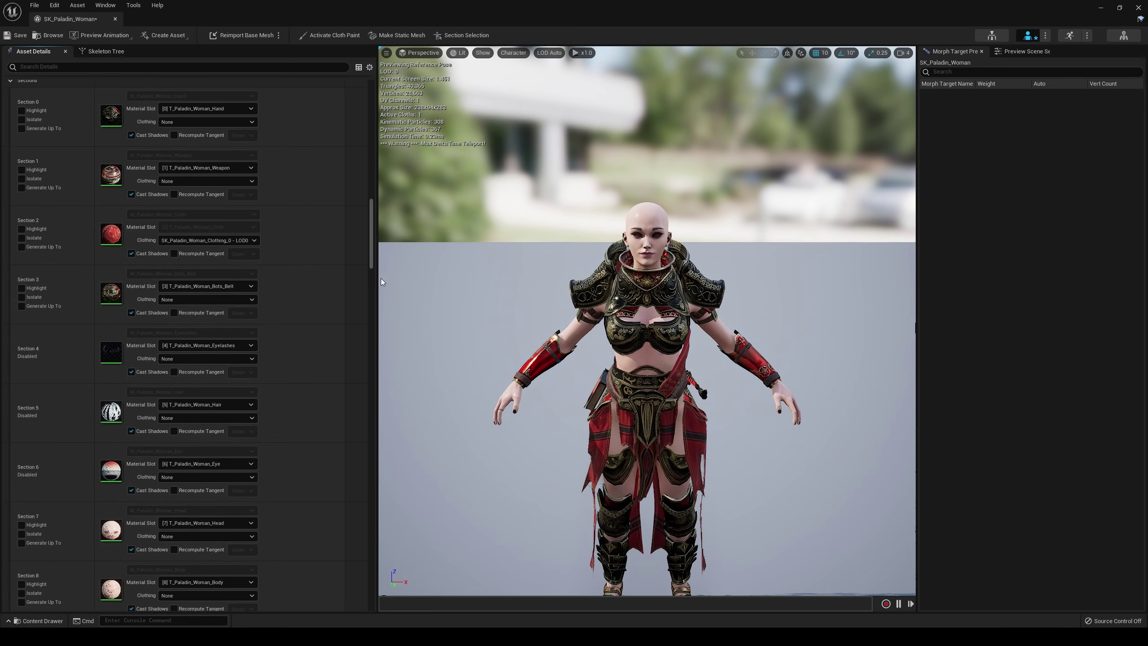
Step: Disable the head and jaws sections (Sections 7 and 9) of LOD 0, leaving the body and armour enabled
left_click_drag(369, 269, 368, 243)
right_click(73, 388)
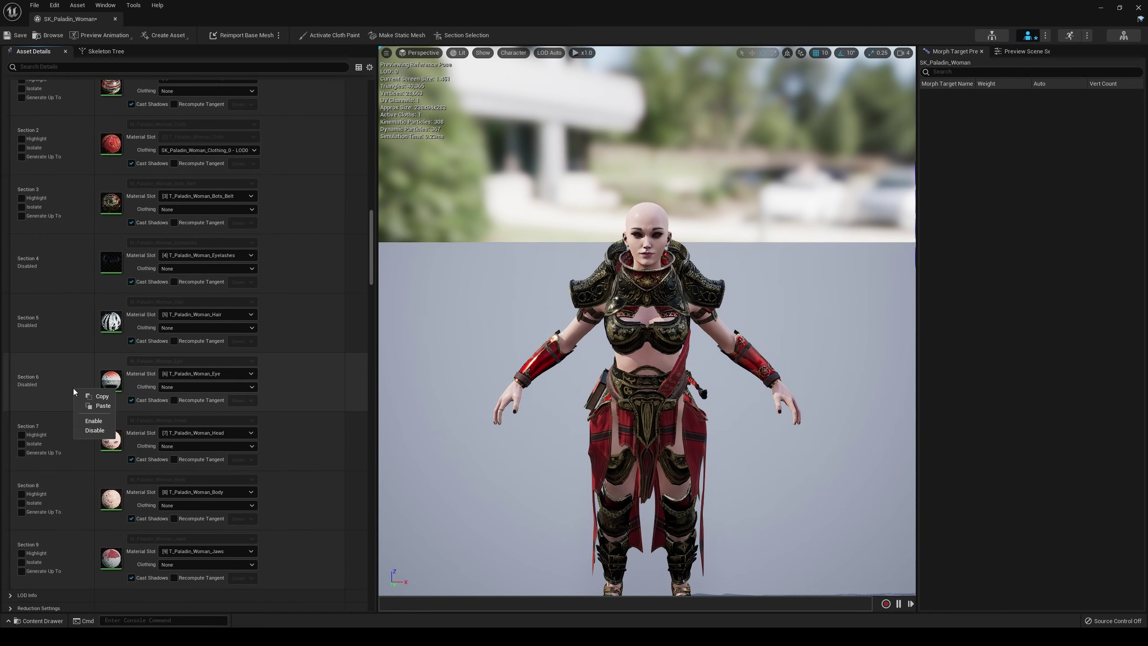
right_click(66, 452)
left_click(96, 491)
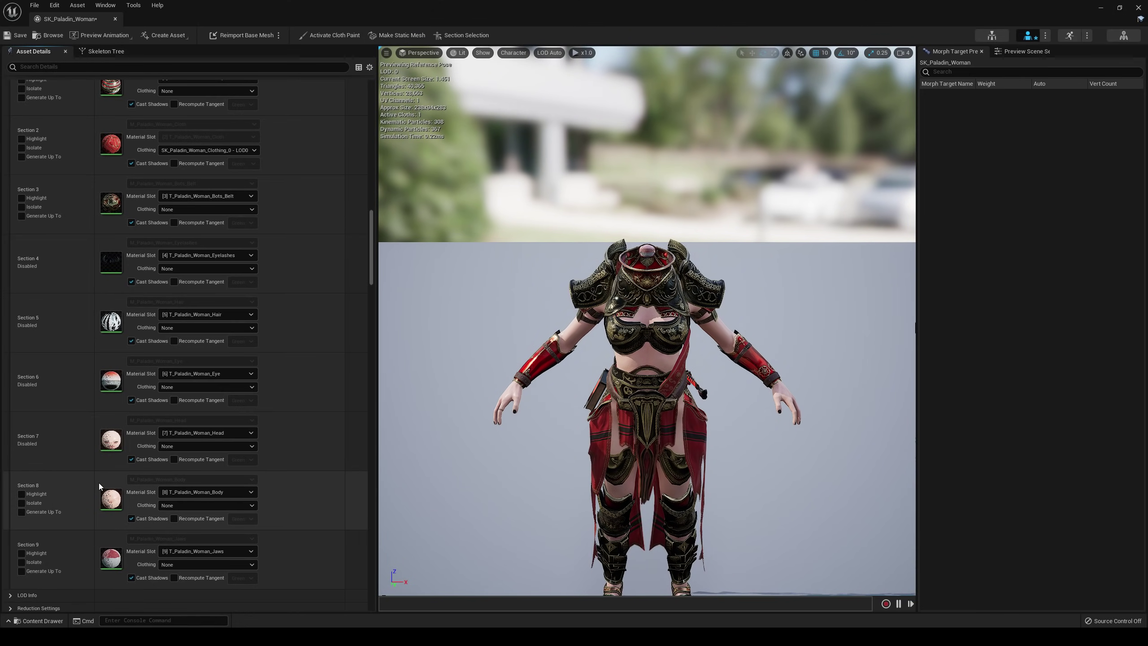
scroll(680, 228, "up", 3)
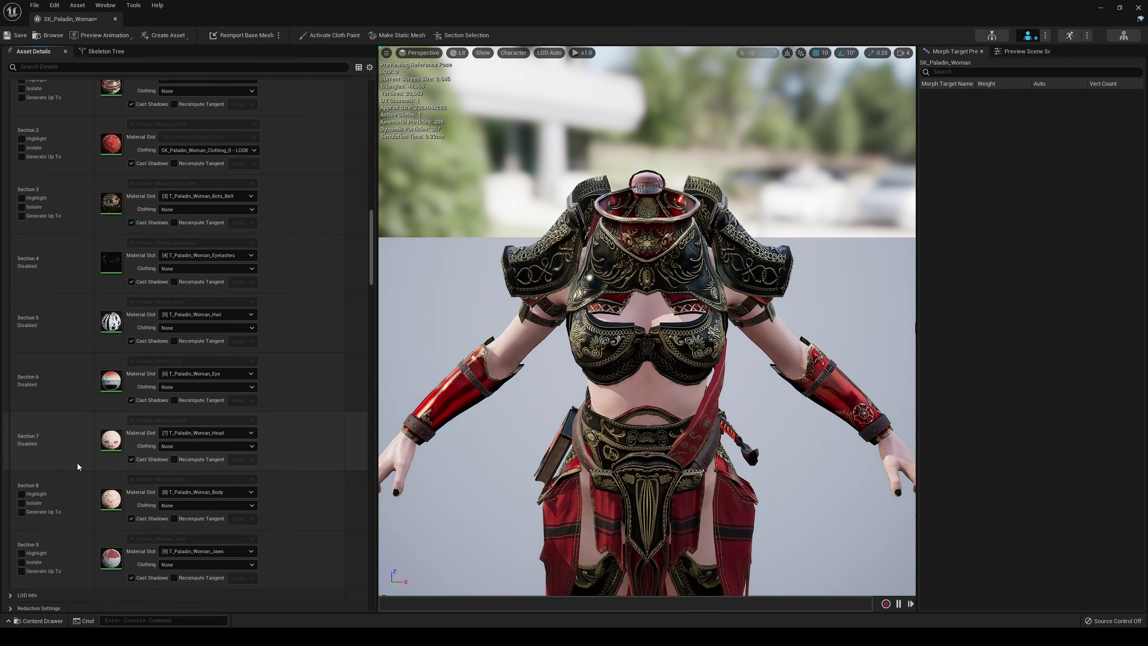
right_click(68, 545)
left_click(97, 585)
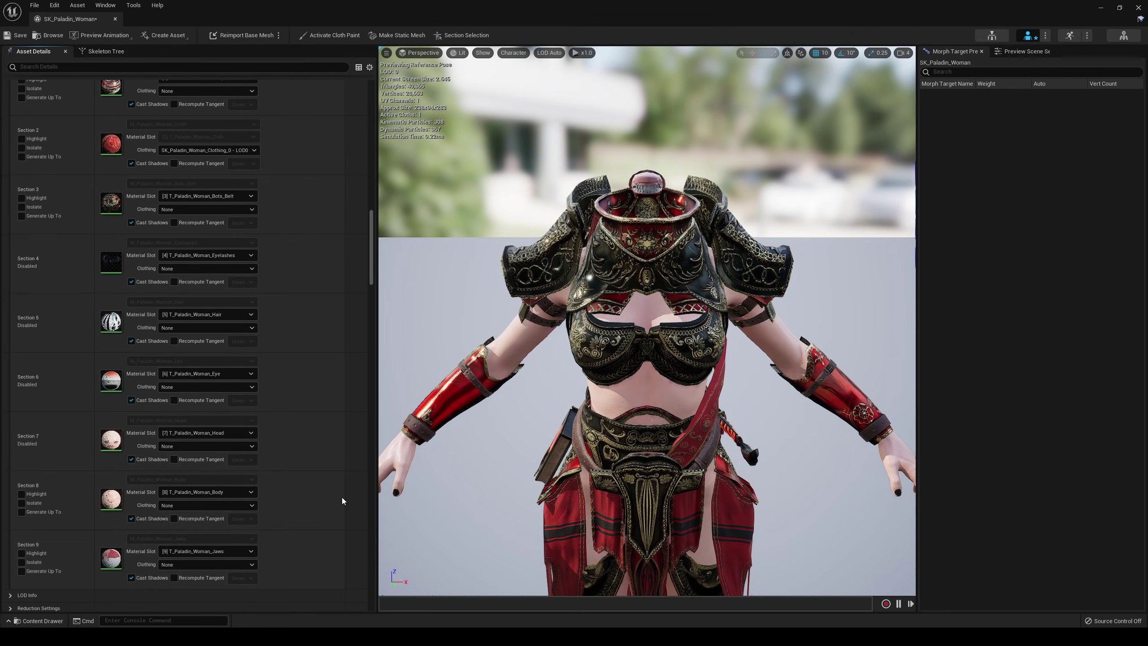
right_click_drag(683, 224, 692, 185)
scroll(683, 224, "up", 5)
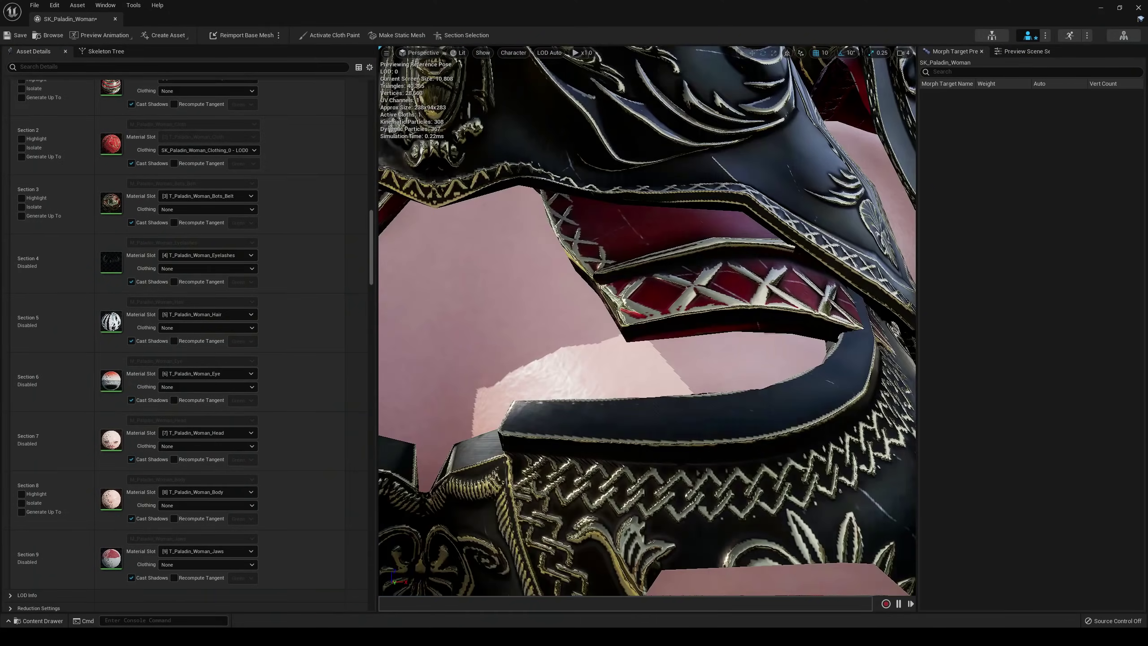
Step: Look over the headless paladin in the preview and save the SK_Paladin_Woman skeletal mesh
scroll(682, 224, "down", 5)
left_click(908, 53)
left_click(916, 73)
right_click_drag(682, 224, 832, 312)
right_click_drag(647, 316, 447, 276)
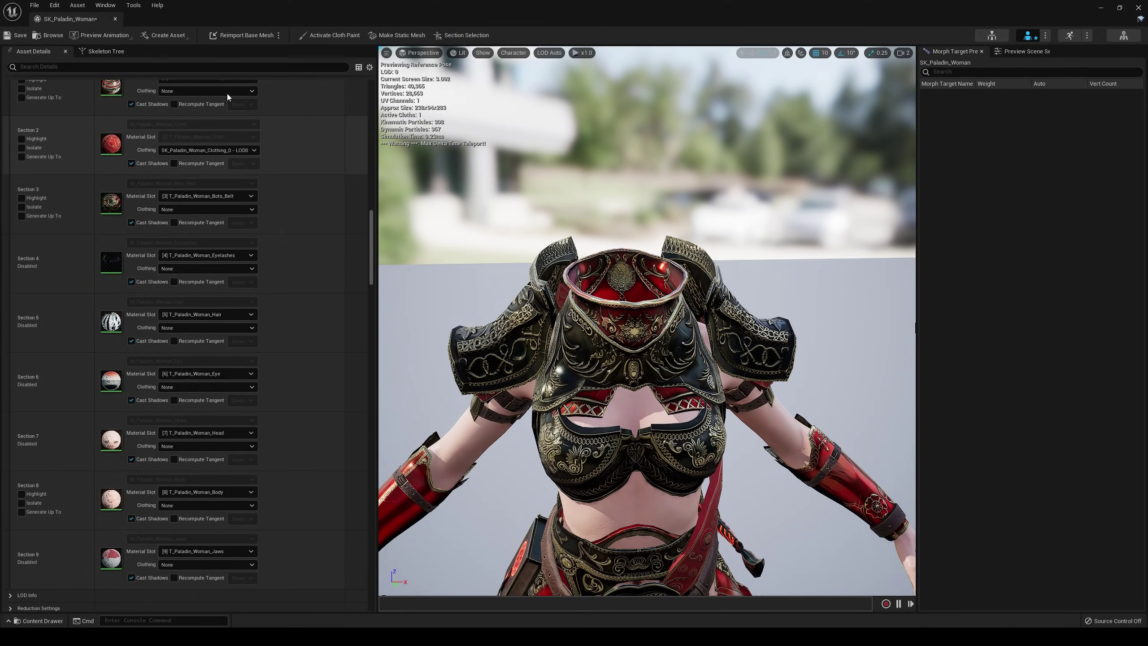
left_click(17, 35)
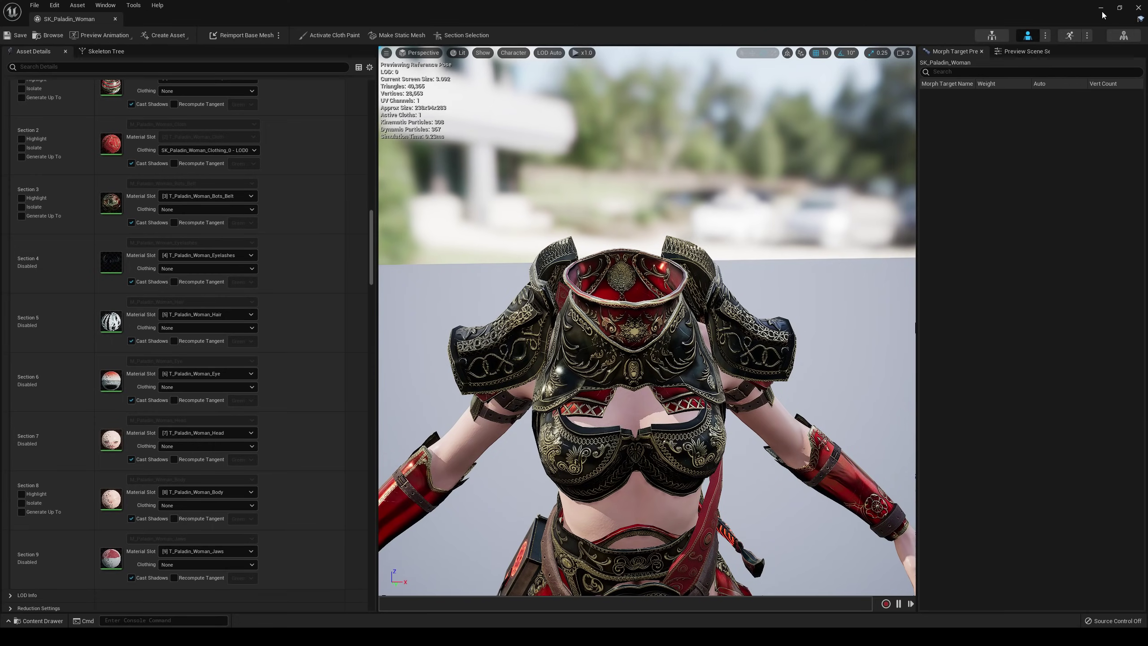
Step: Open the paladin's skeleton and set its Retarget Manager rig to Humanoid
left_click(992, 35)
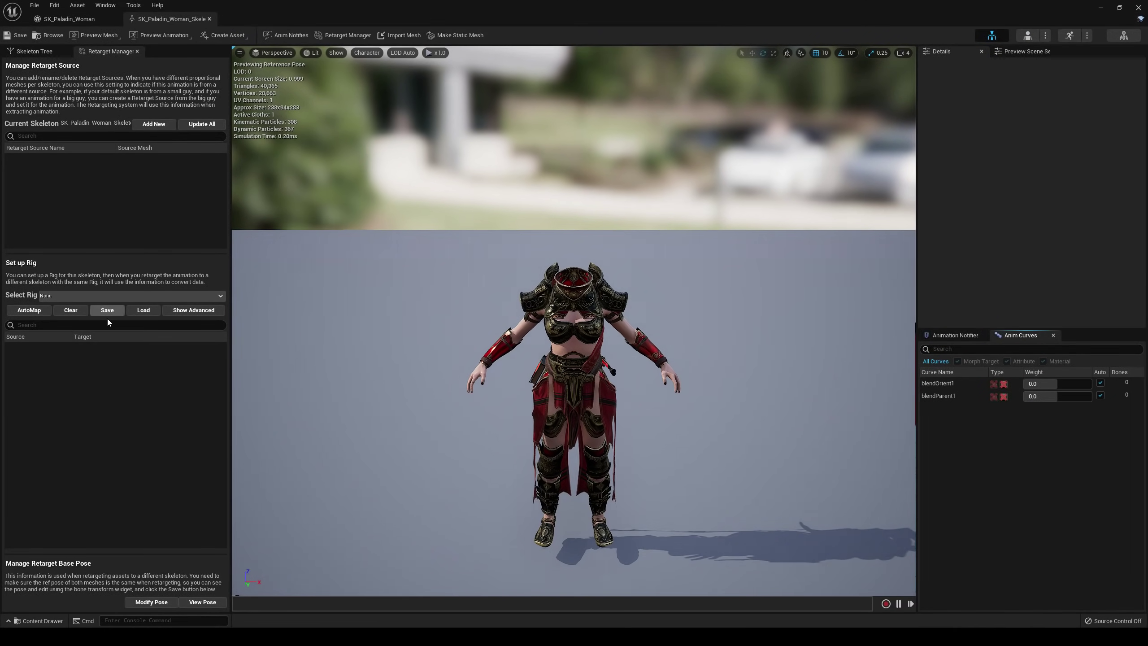
left_click(109, 295)
left_click(77, 314)
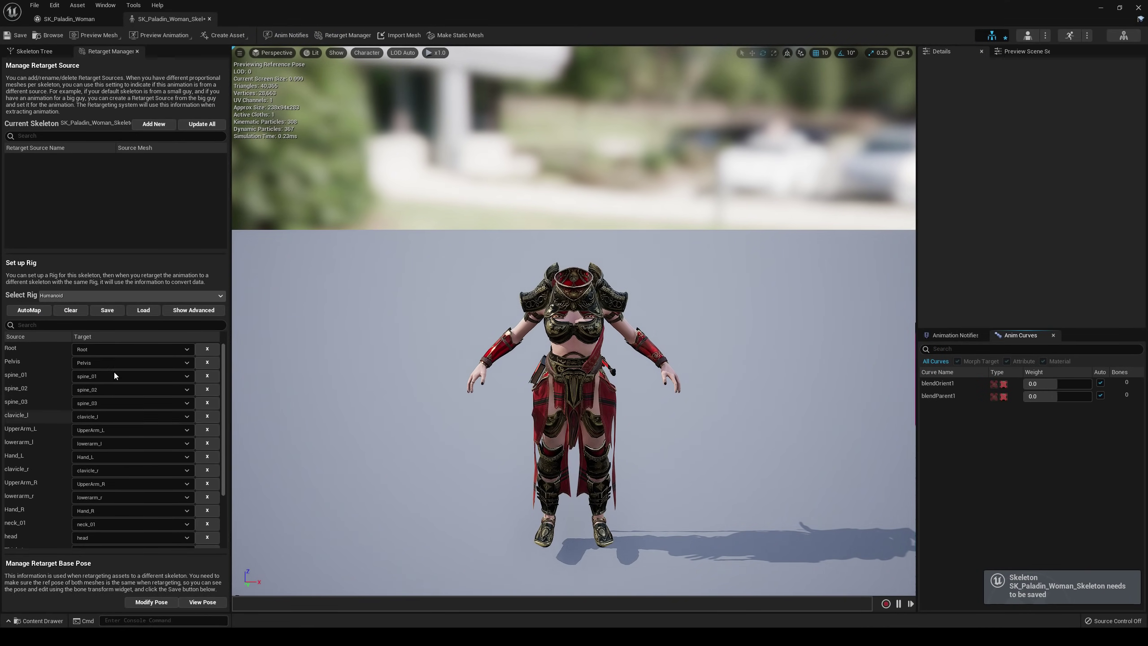
Step: Show the retargeting options in the skeleton tree and set the pelvis bone's translation retargeting to Animation
left_click(33, 51)
left_click(216, 65)
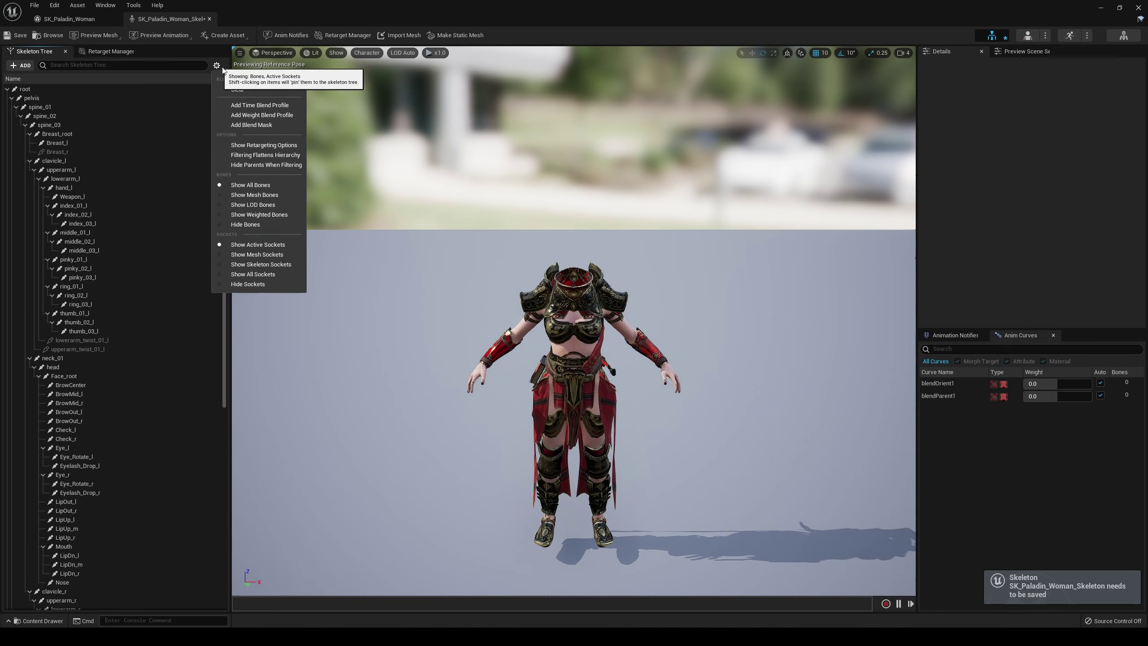
left_click(270, 148)
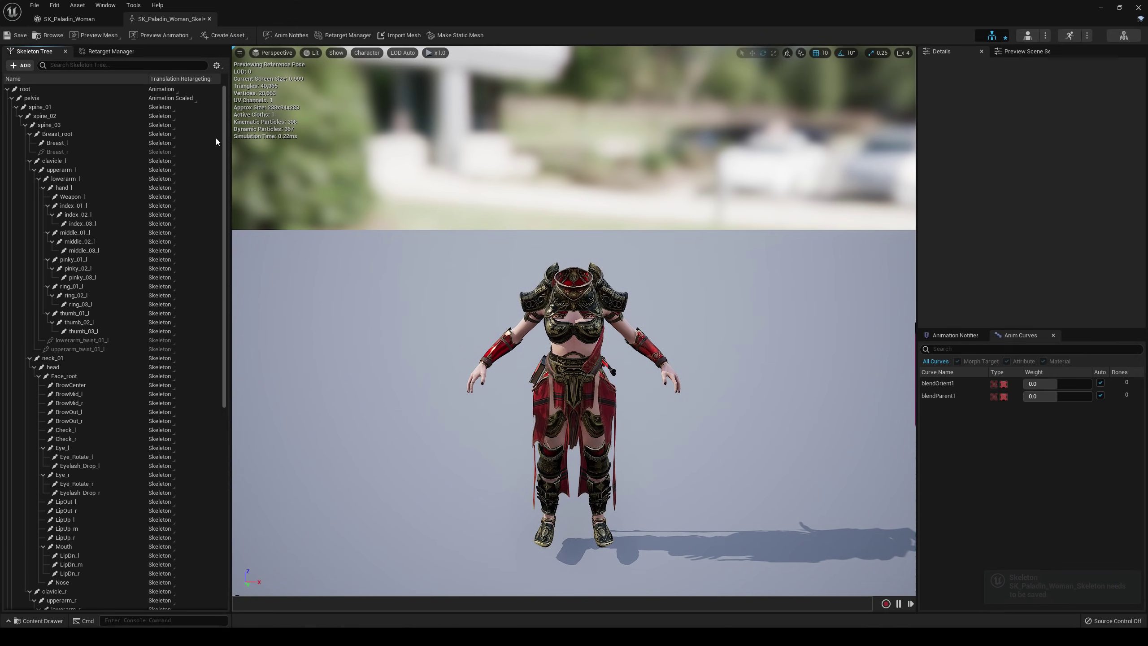
left_click(151, 100)
left_click(192, 113)
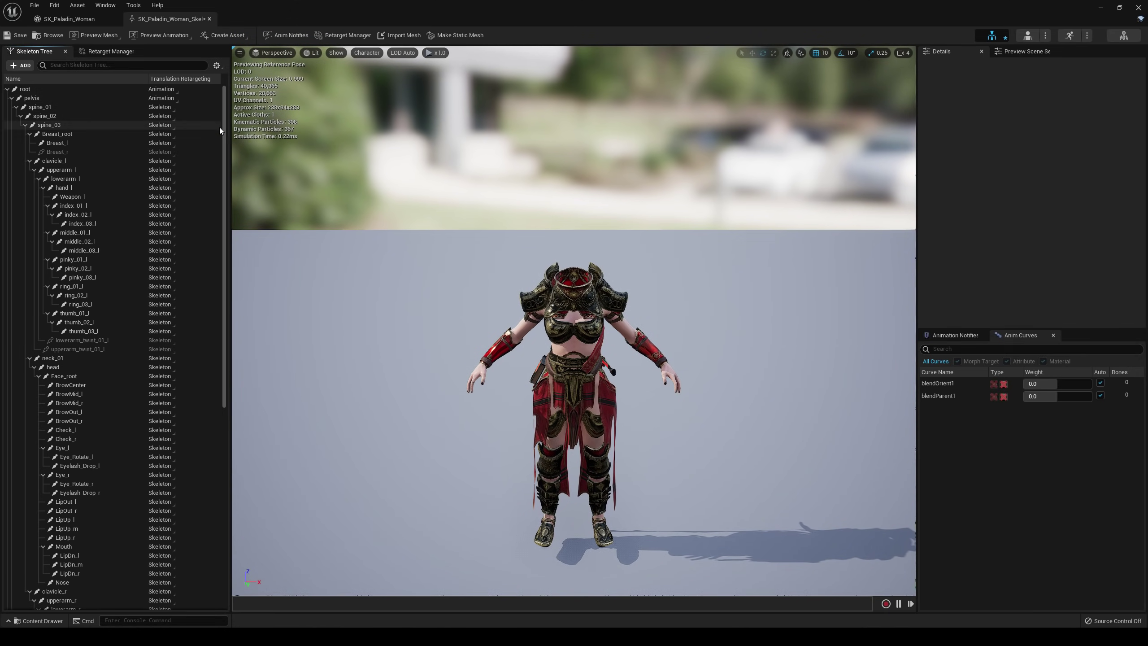
Step: Recheck the skeleton's rig mapping, save the skeleton and return to the level editor
mouse_move(226, 219)
left_mouse_down()
mouse_move(214, 494)
mouse_move(213, 218)
left_mouse_up()
left_click(111, 51)
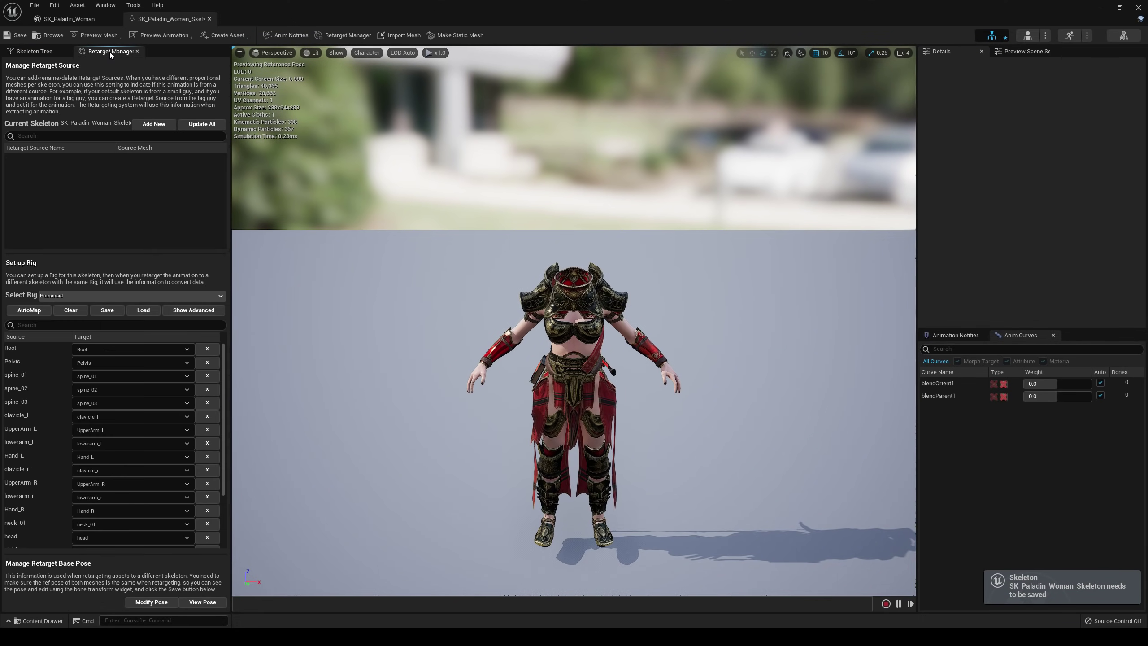
left_click(28, 51)
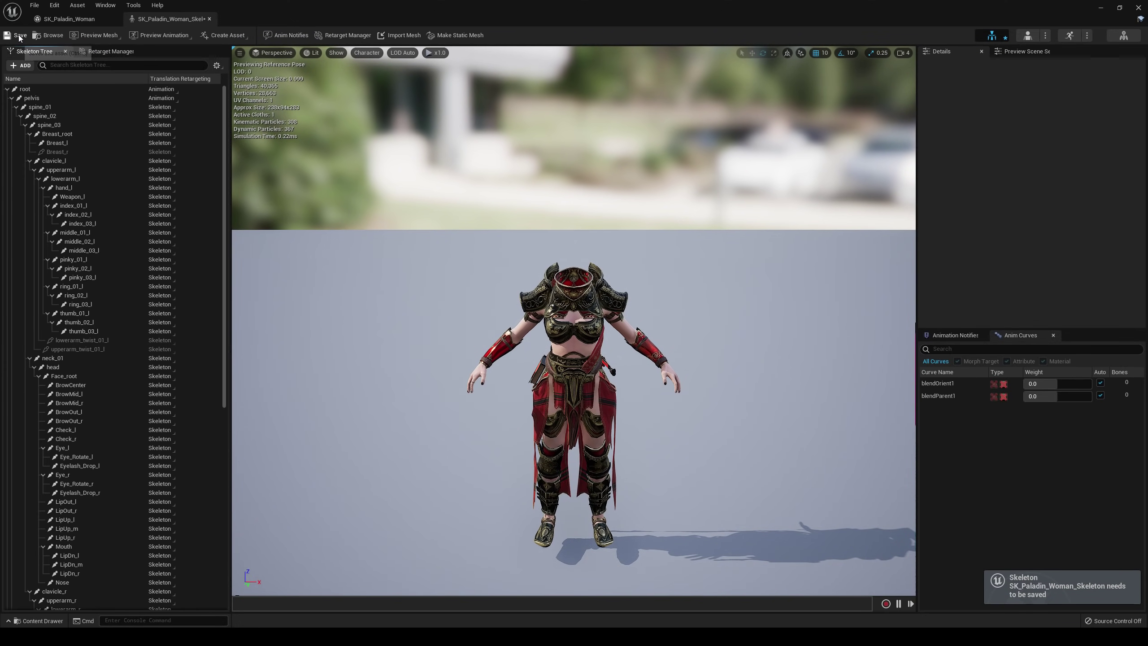
left_click(1102, 8)
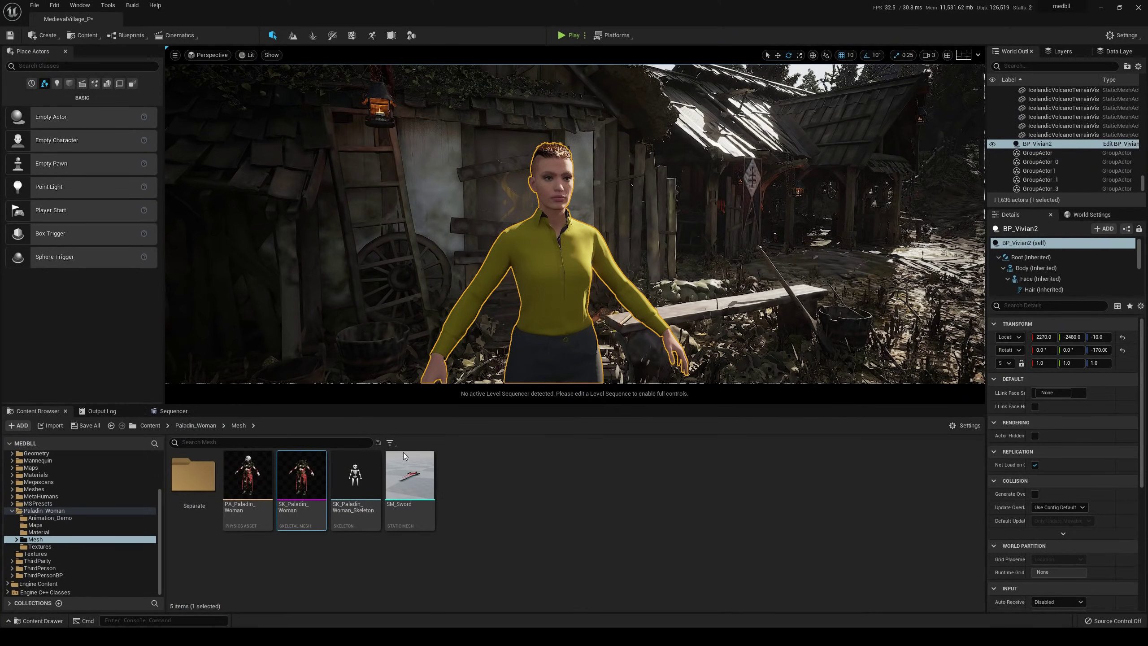
Step: Open the BP_Vivian2 blueprint for editing from the level and display its 3D viewport
left_click_drag(404, 452, 968, 242)
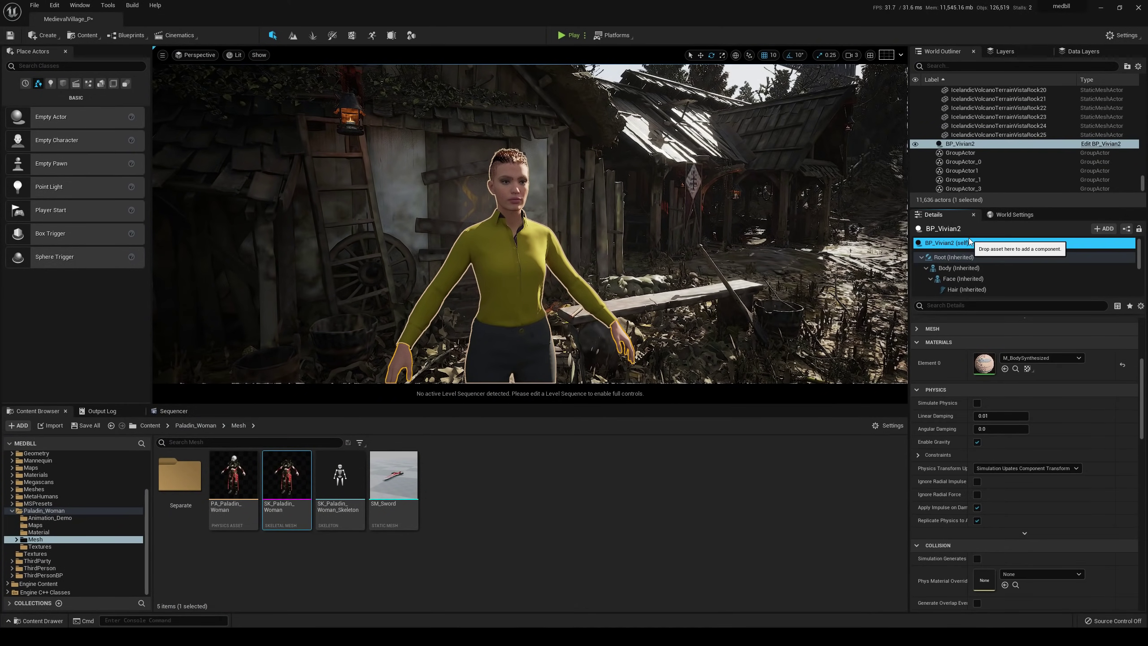
scroll(1095, 161, "up", 1)
left_click(1100, 159)
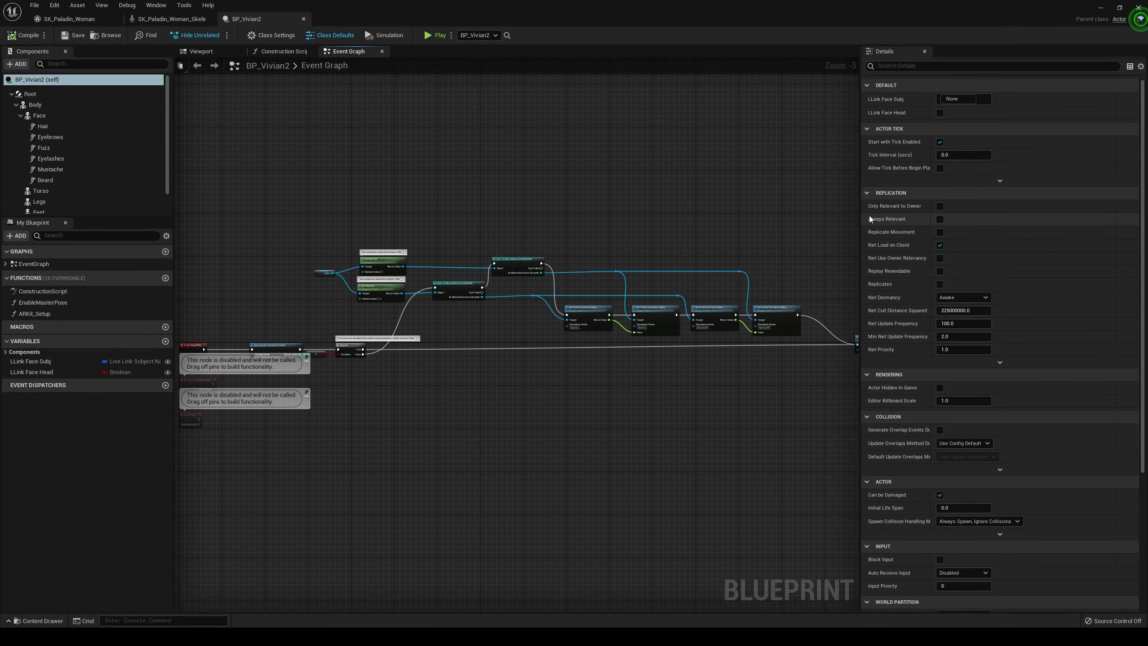
left_click(201, 51)
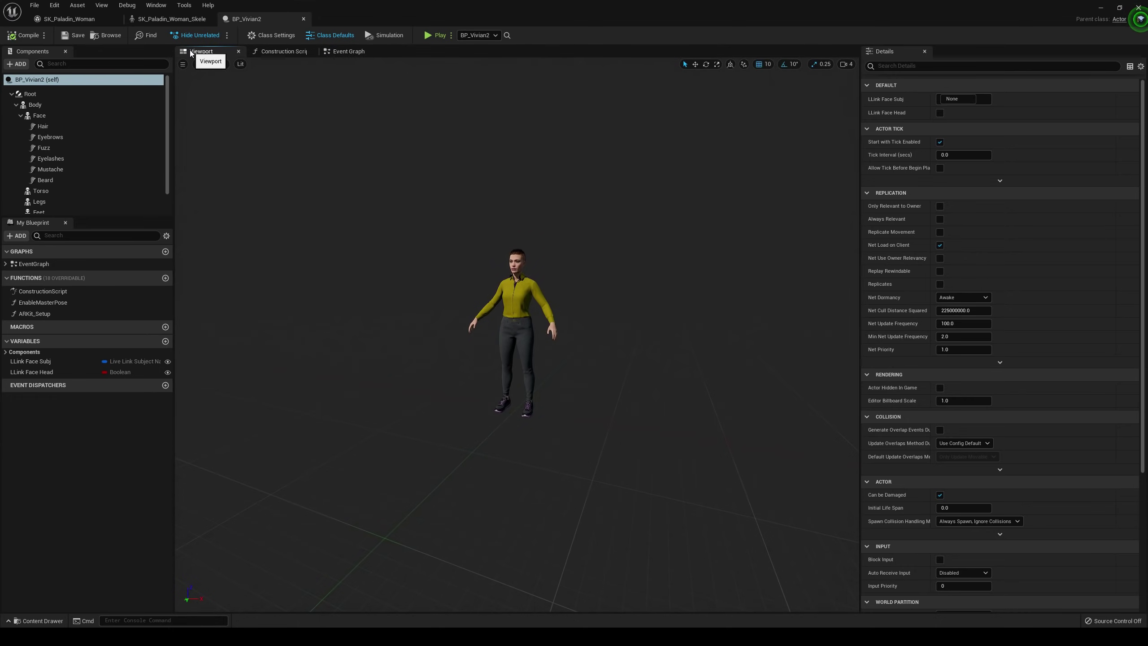
Step: Delete the Torso, Legs and Feet components from the BP_Vivian2 blueprint
left_click(35, 5)
left_click(462, 246)
left_click(846, 63)
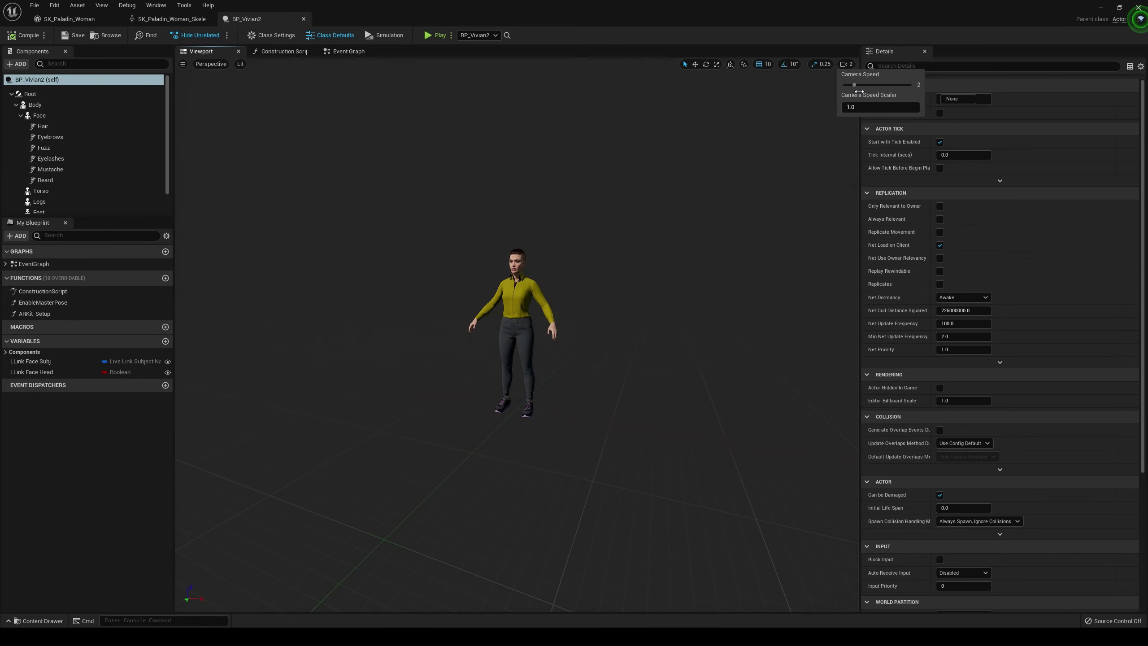
right_click_drag(556, 281, 527, 292)
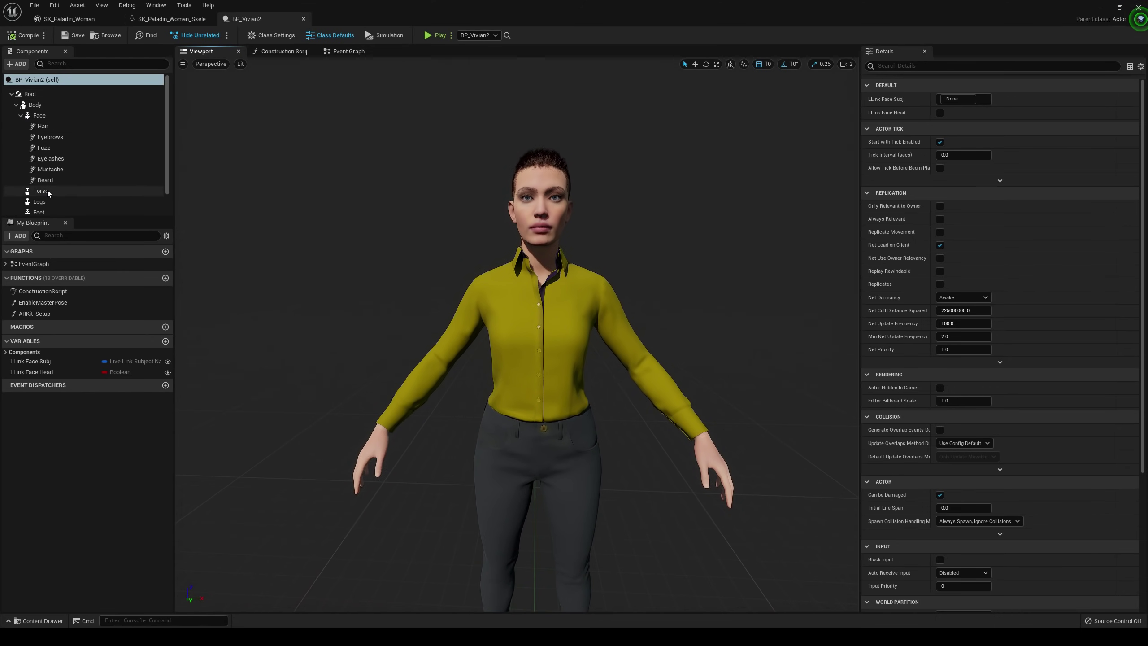
left_click(70, 192)
scroll(56, 208, "down", 1)
left_click(88, 196, "shift")
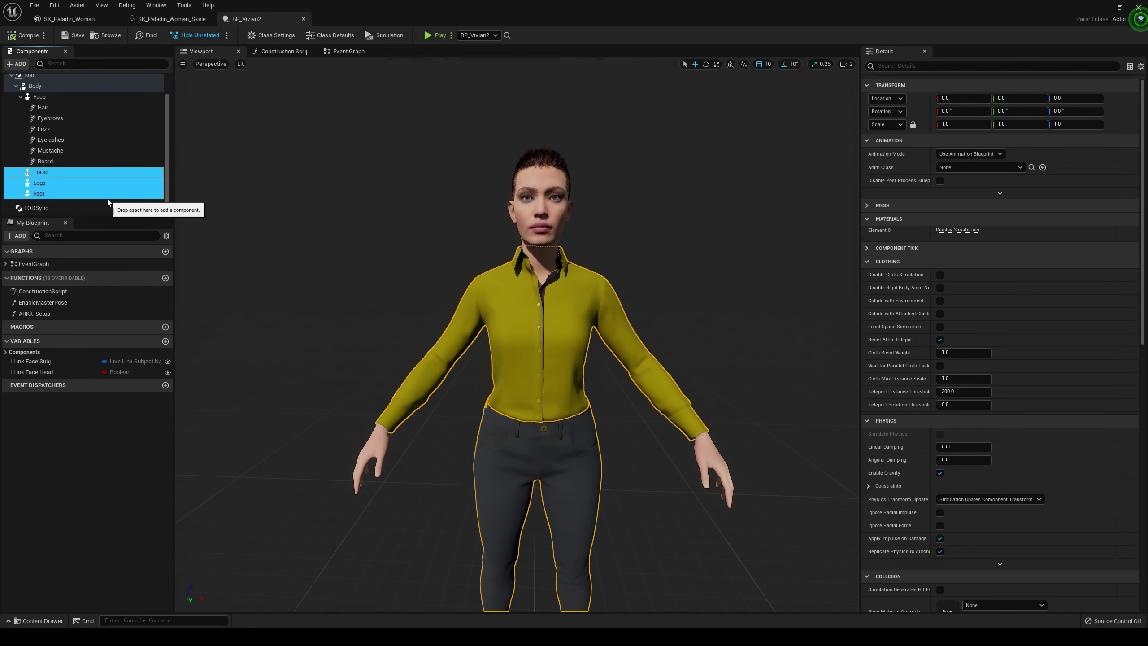
key("Delete")
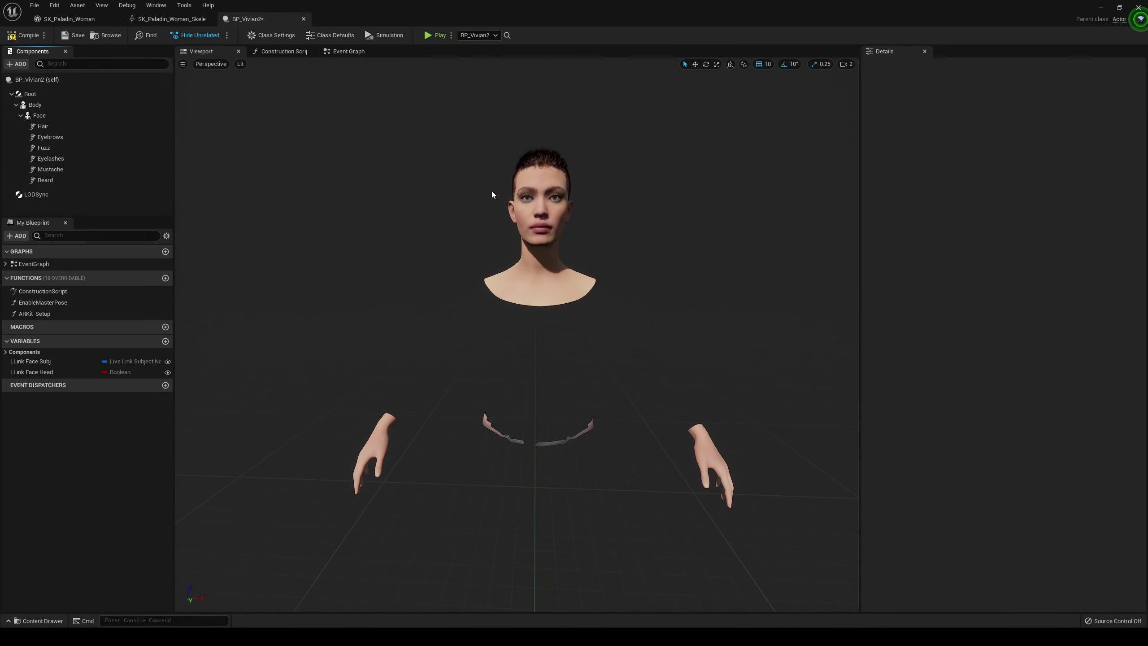
Step: Select the Hair component and save the BP_Vivian2 blueprint
left_click(40, 126)
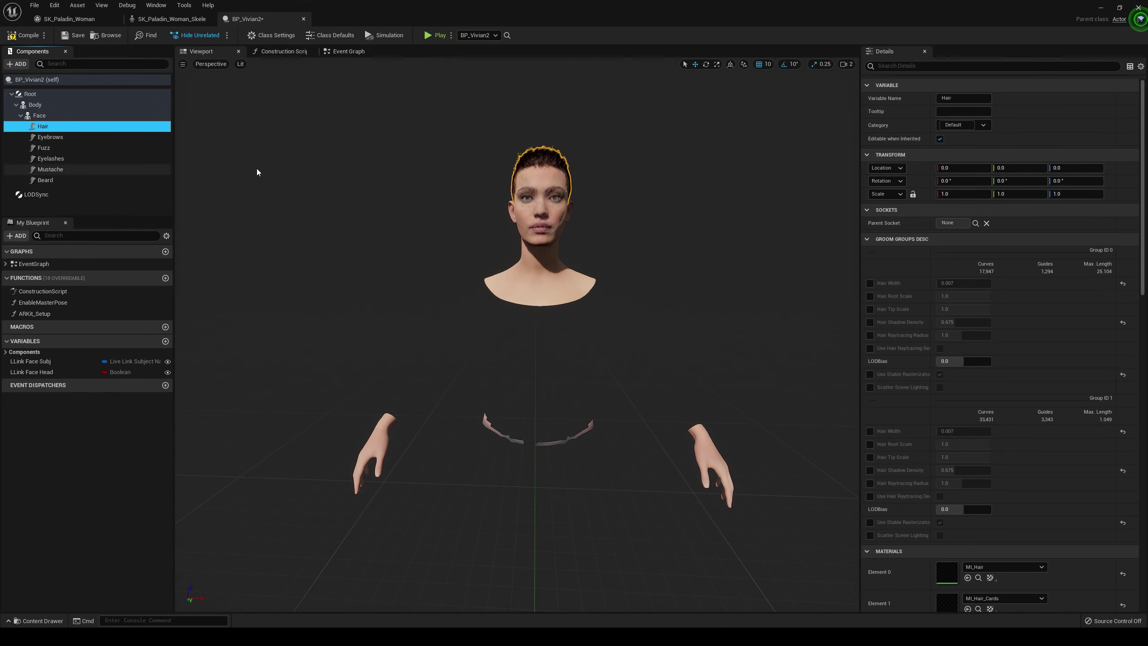
left_click(35, 5)
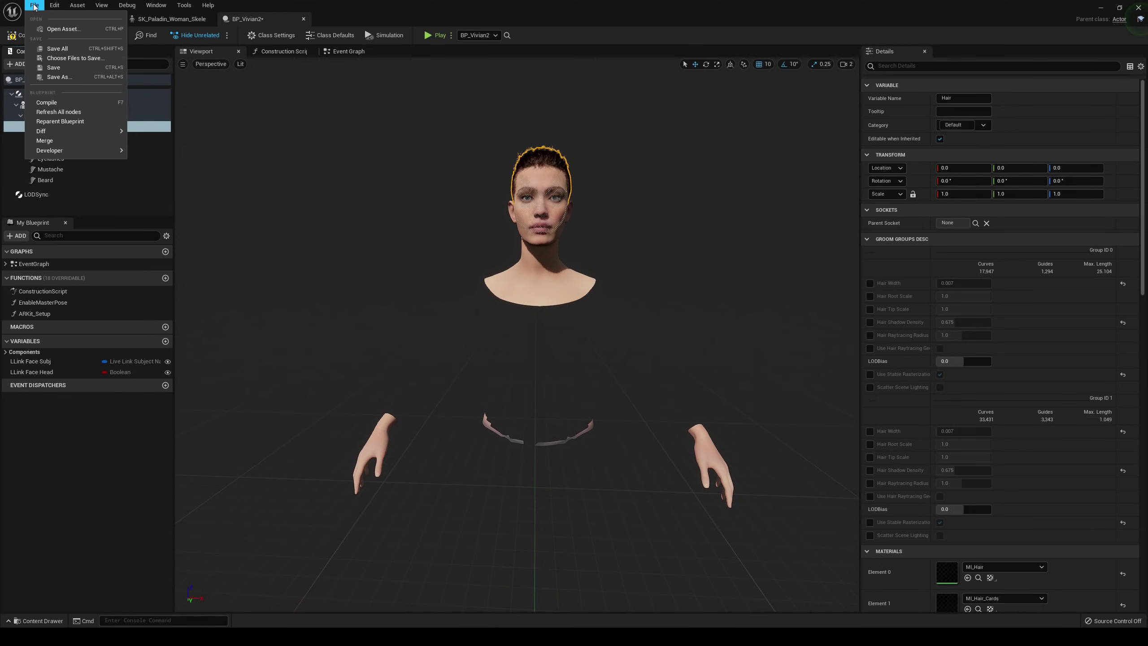
left_click(64, 70)
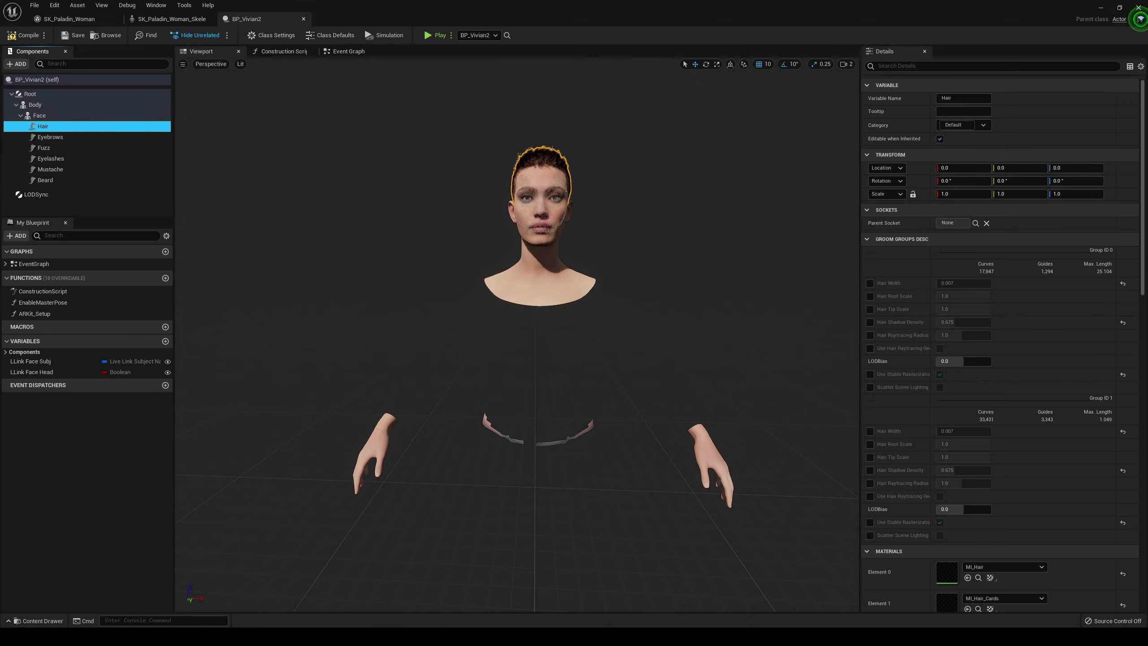
left_click(535, 155)
left_click_drag(580, 155, 578, 154)
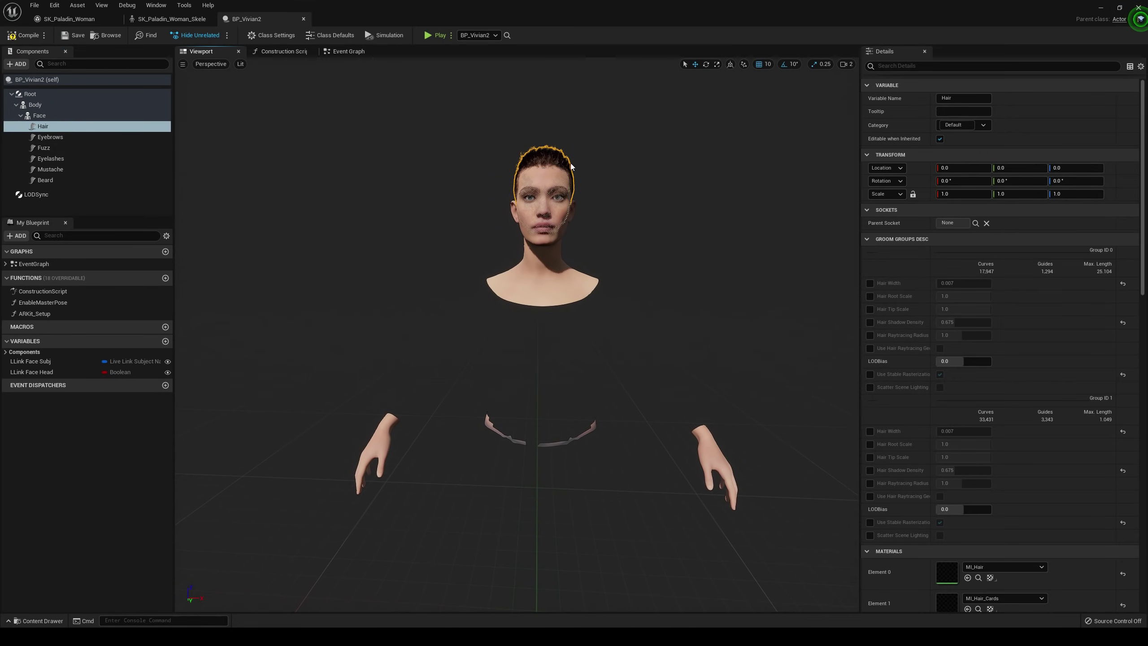
Step: Replace the Body component's skeletal mesh with SK_Paladin_Woman
left_click(35, 105)
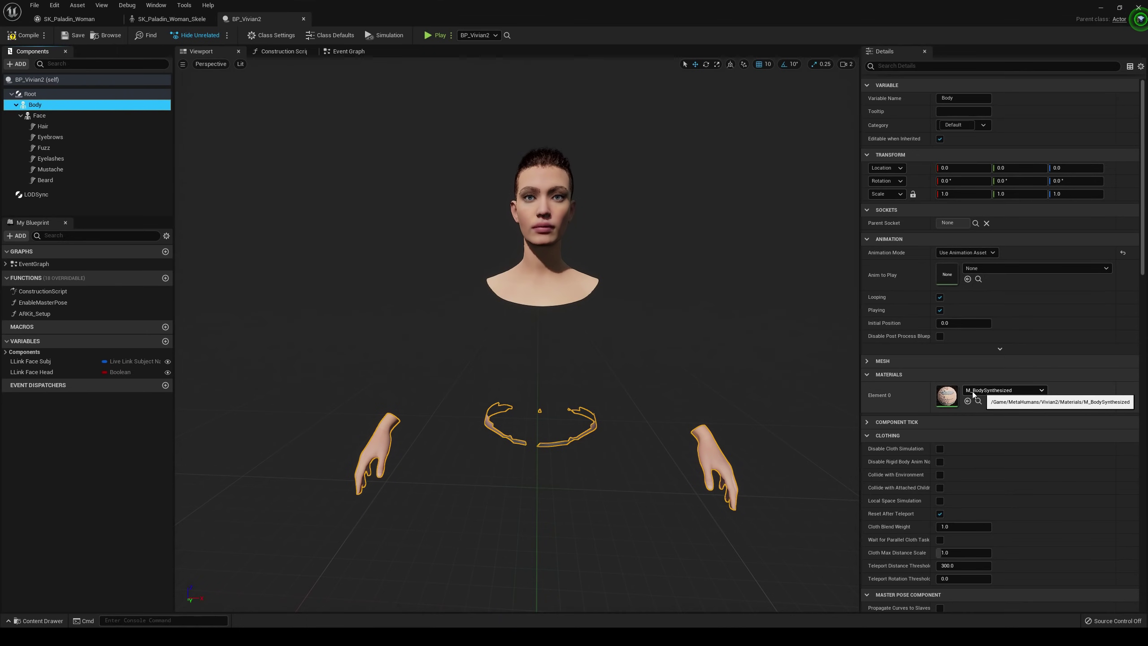
left_click(866, 361)
left_click(1023, 377)
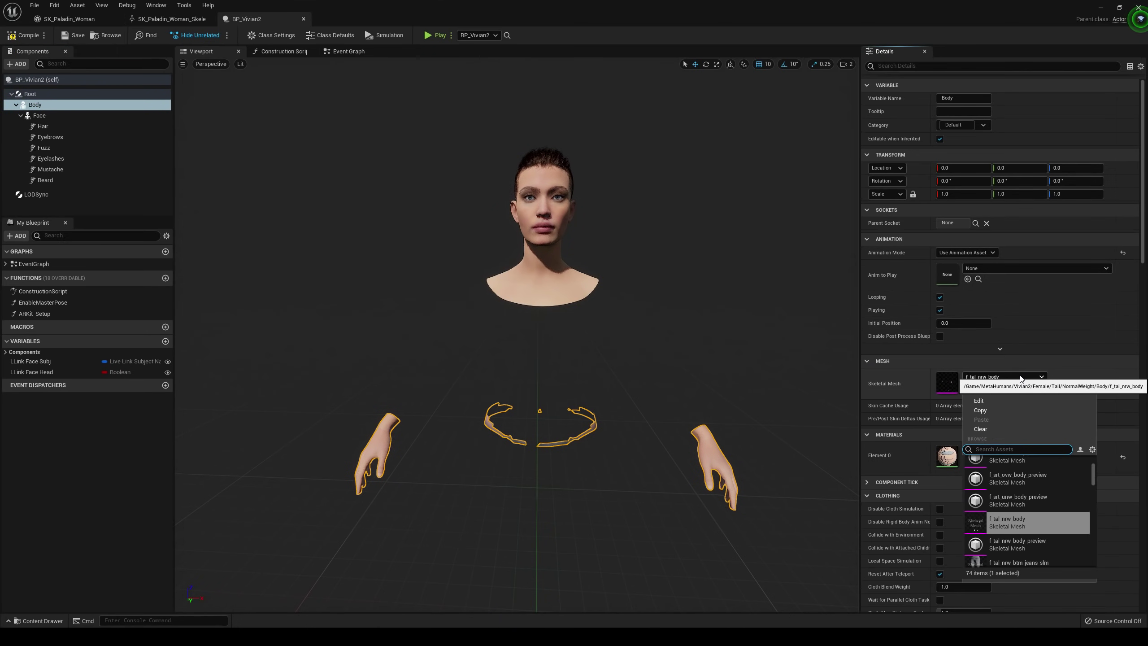
type("pala")
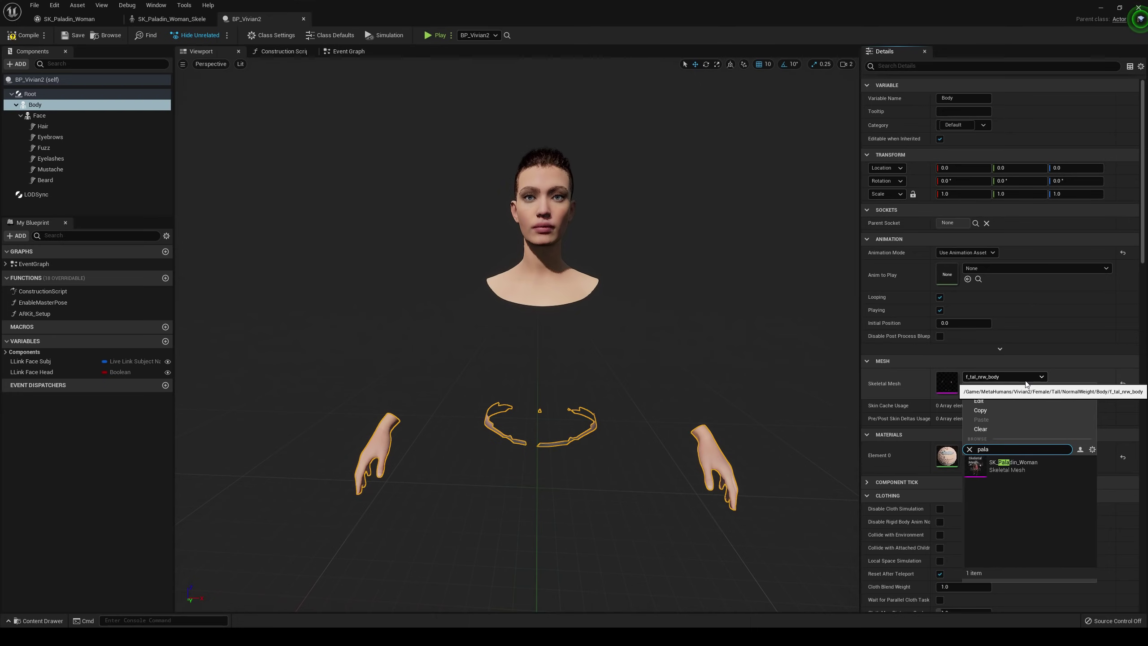
left_click(1078, 465)
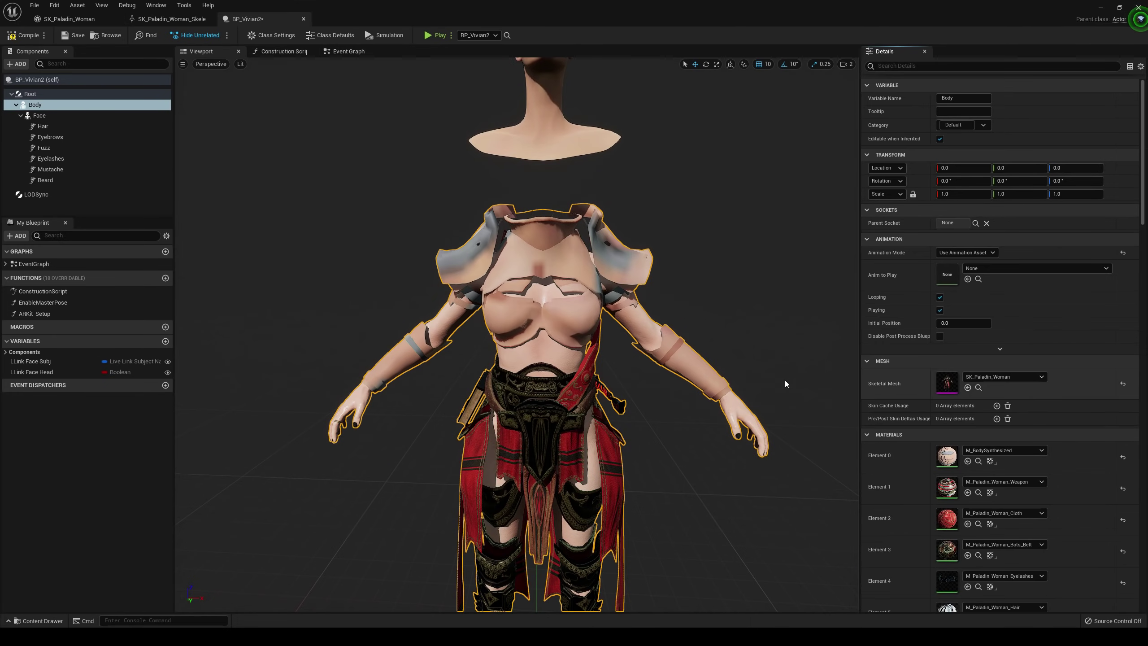
mouse_move(702, 313)
right_mouse_down()
mouse_move(715, 312)
mouse_move(688, 312)
right_mouse_up()
key("s")
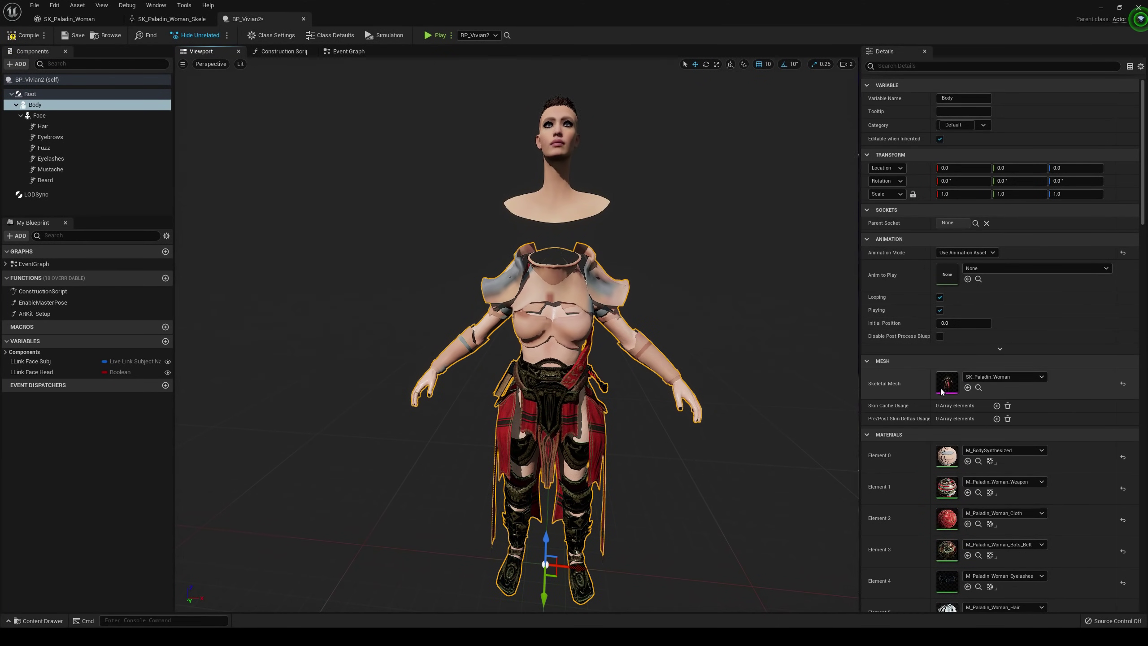
Step: Open the Vivian2_FaceMesh asset and display the AnimGraph of its Face_AnimBP animation blueprint
left_click(563, 138)
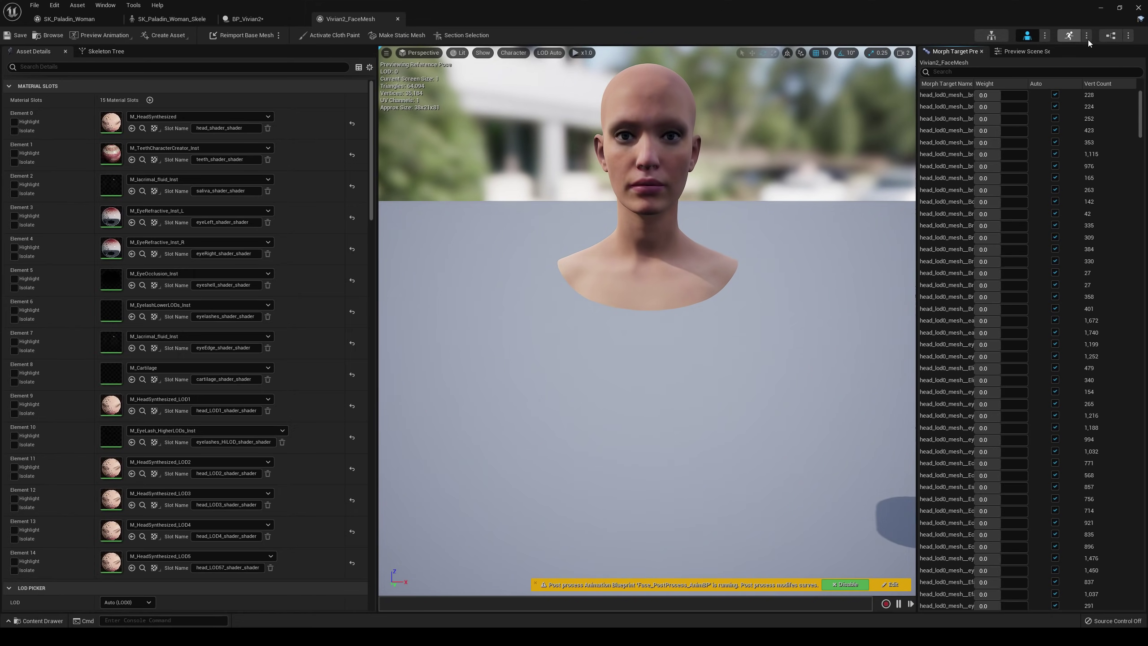
left_click(1109, 40)
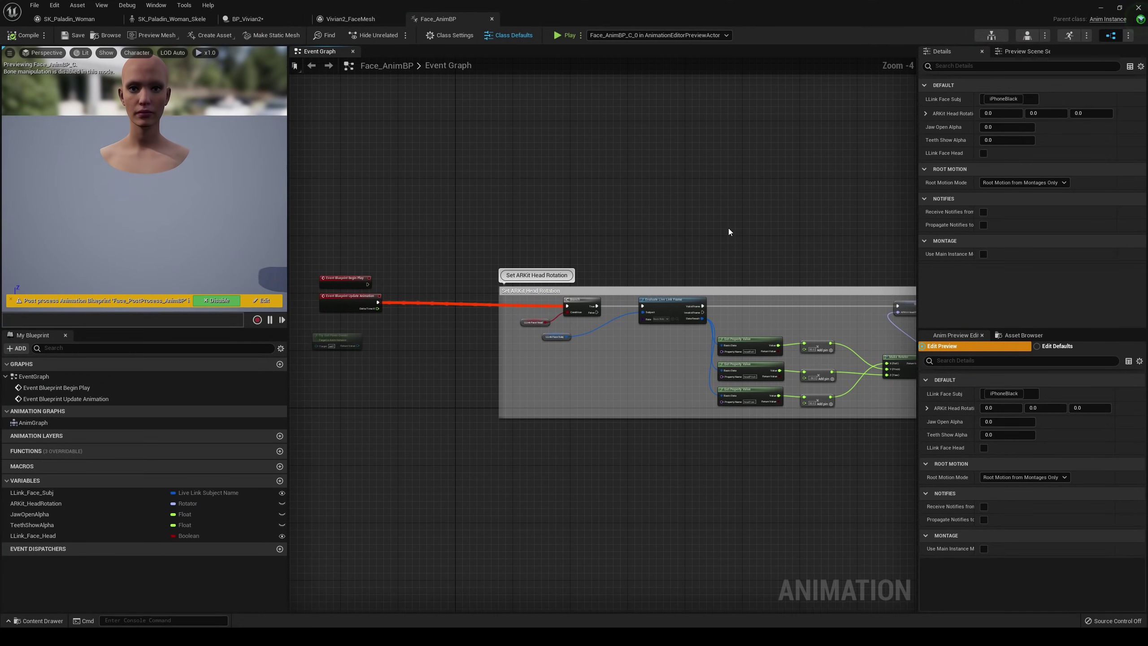
right_click_drag(728, 227, 605, 311)
scroll(605, 311, "down", 1)
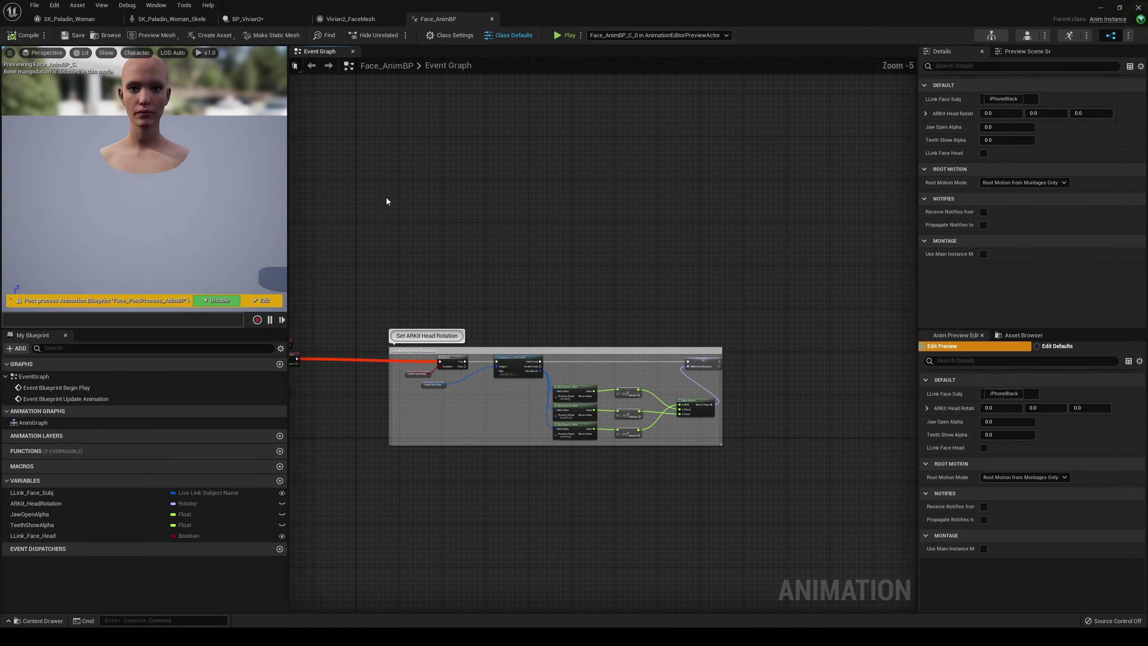
left_click(39, 425)
double_click(41, 425)
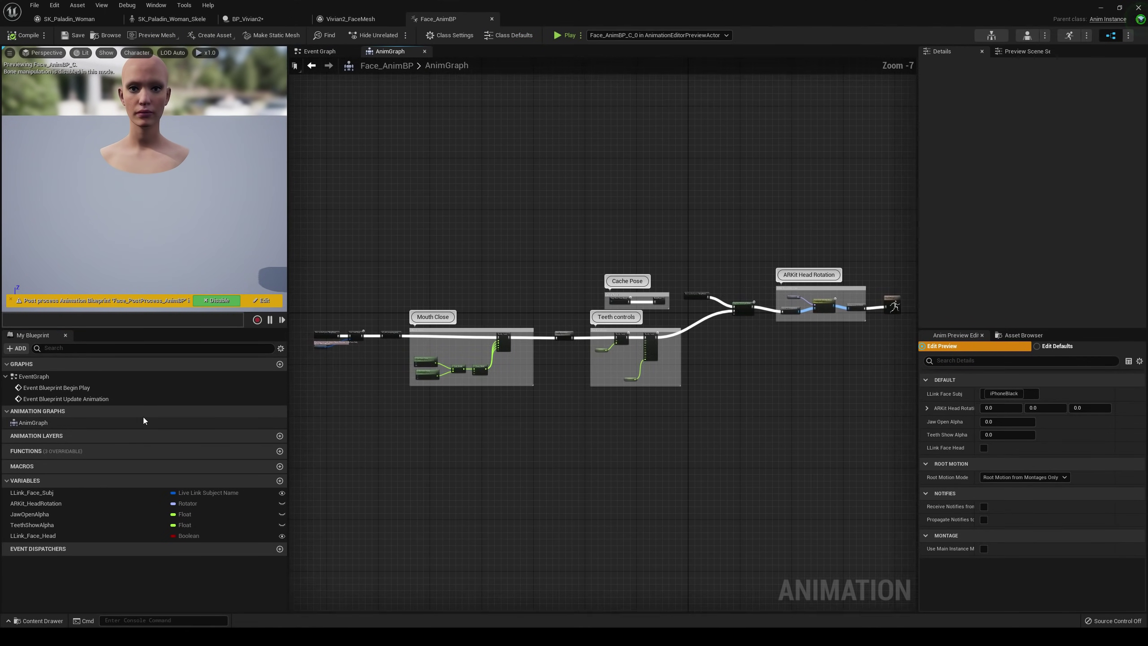
Step: Enable Use Mesh Pose on the Copy Pose From Mesh node under Cache Pose and check the character up close in the level
scroll(644, 290, "up", 4)
scroll(623, 292, "up", 1)
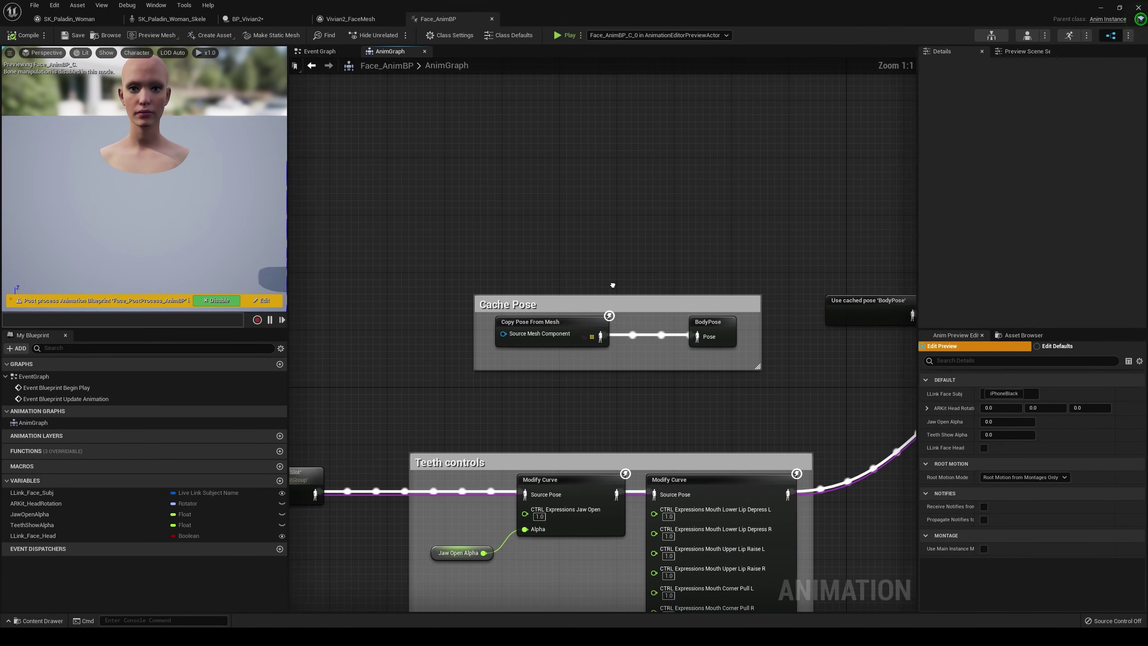
left_click(589, 337)
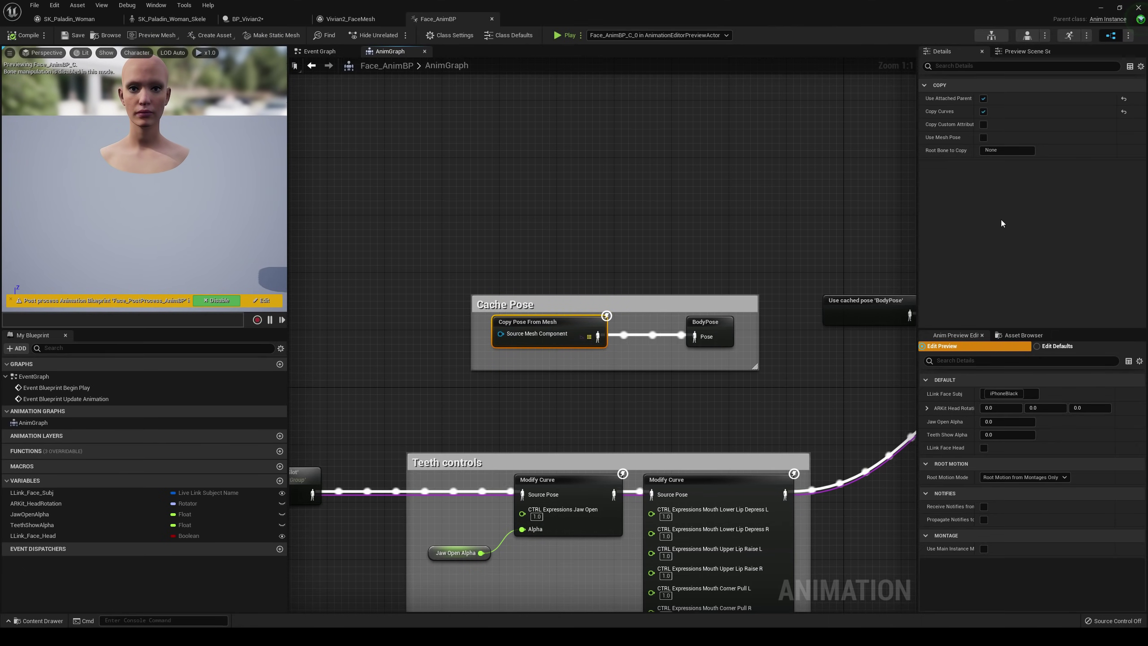
left_click(983, 137)
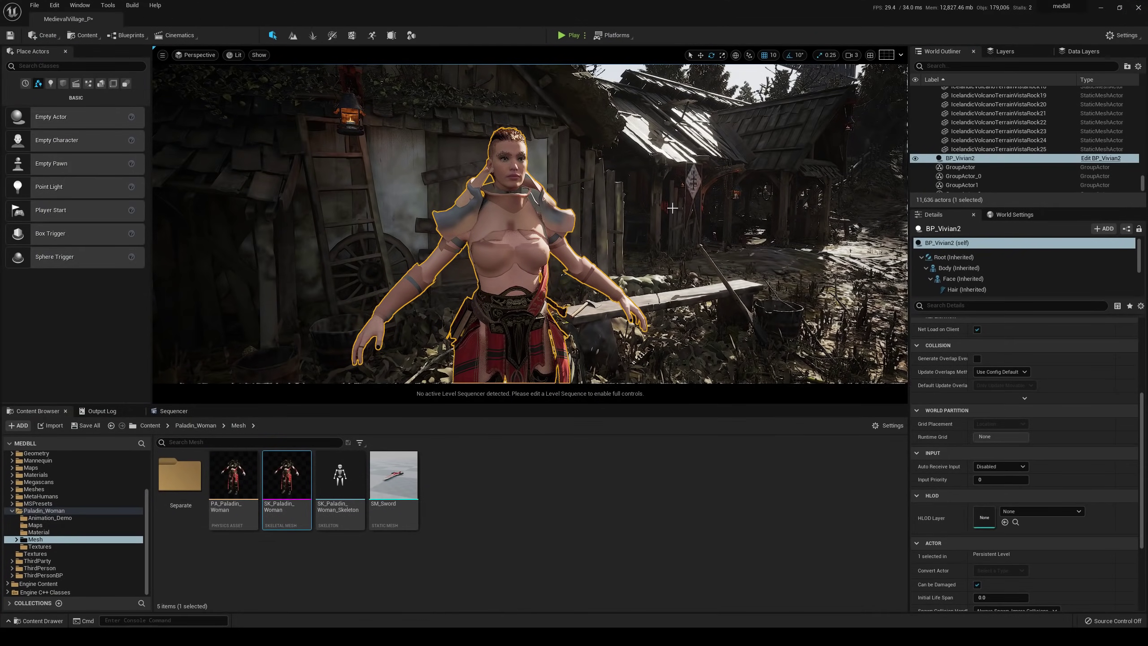
left_click(673, 208)
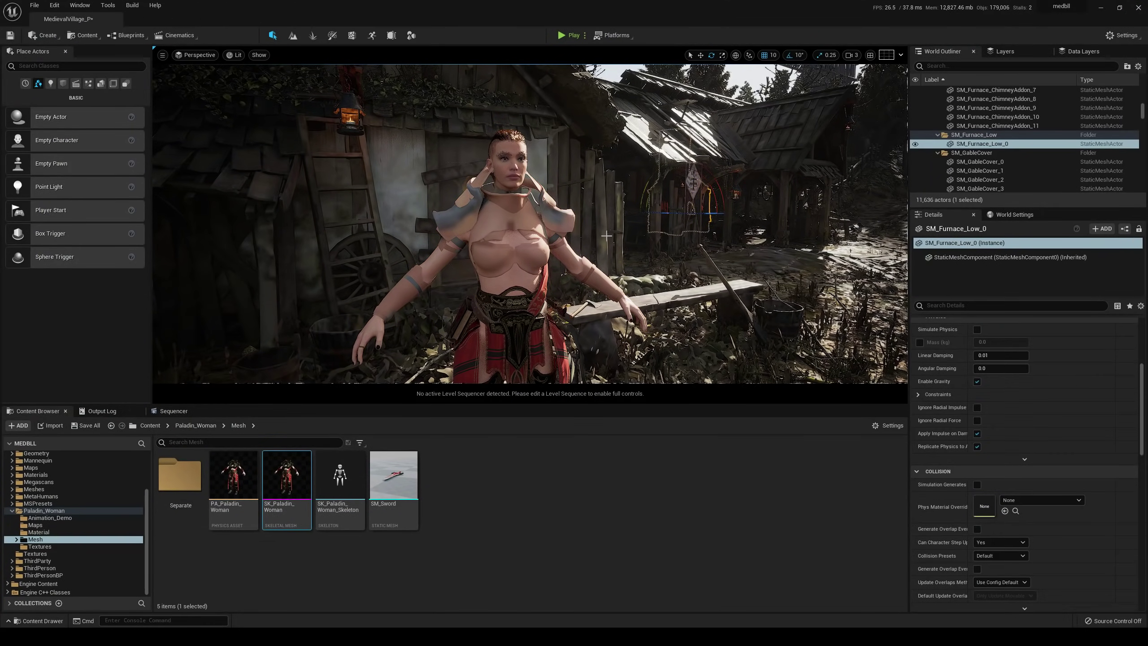
left_click_drag(606, 235, 574, 174)
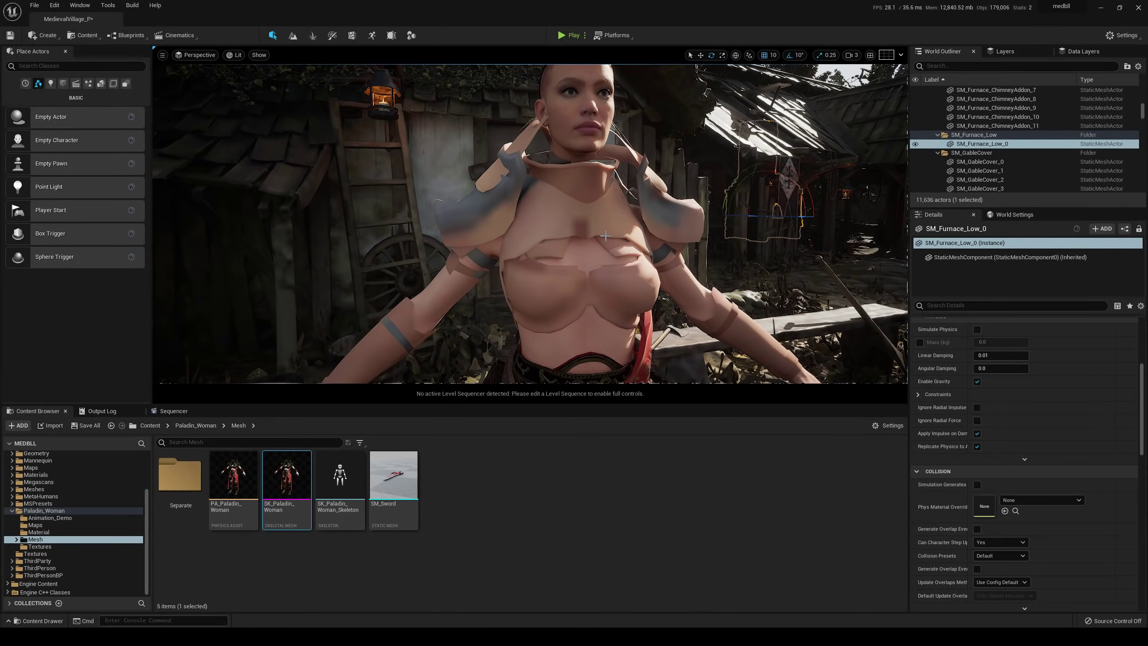
right_click_drag(606, 236, 576, 215)
key("s")
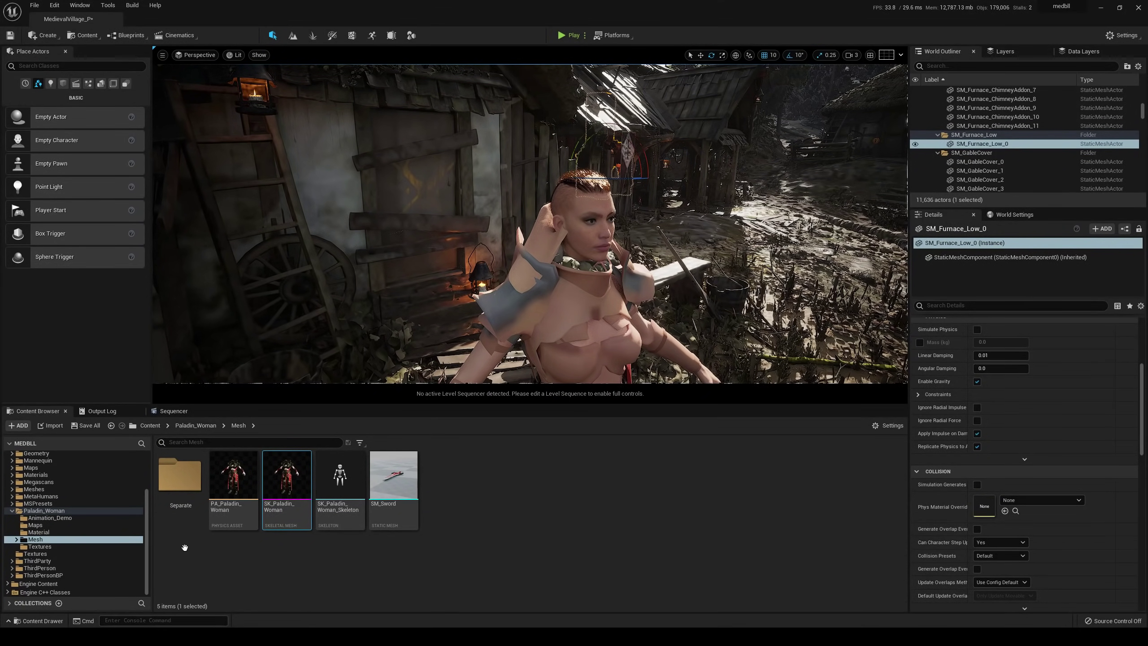
key("alt+Tab")
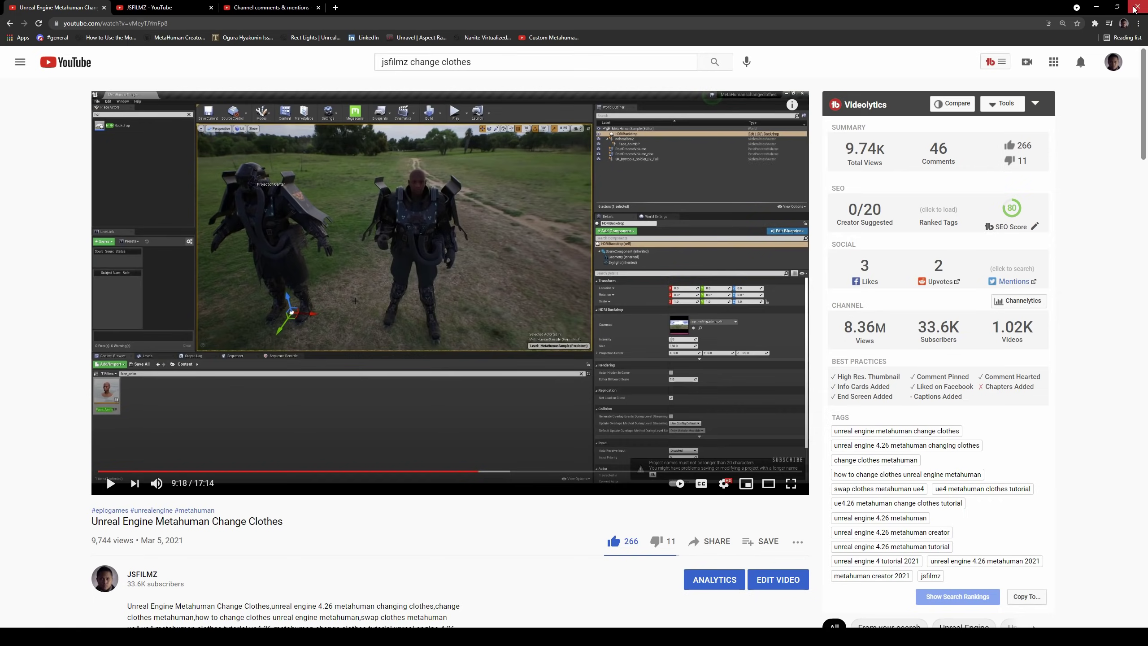
left_click(1096, 7)
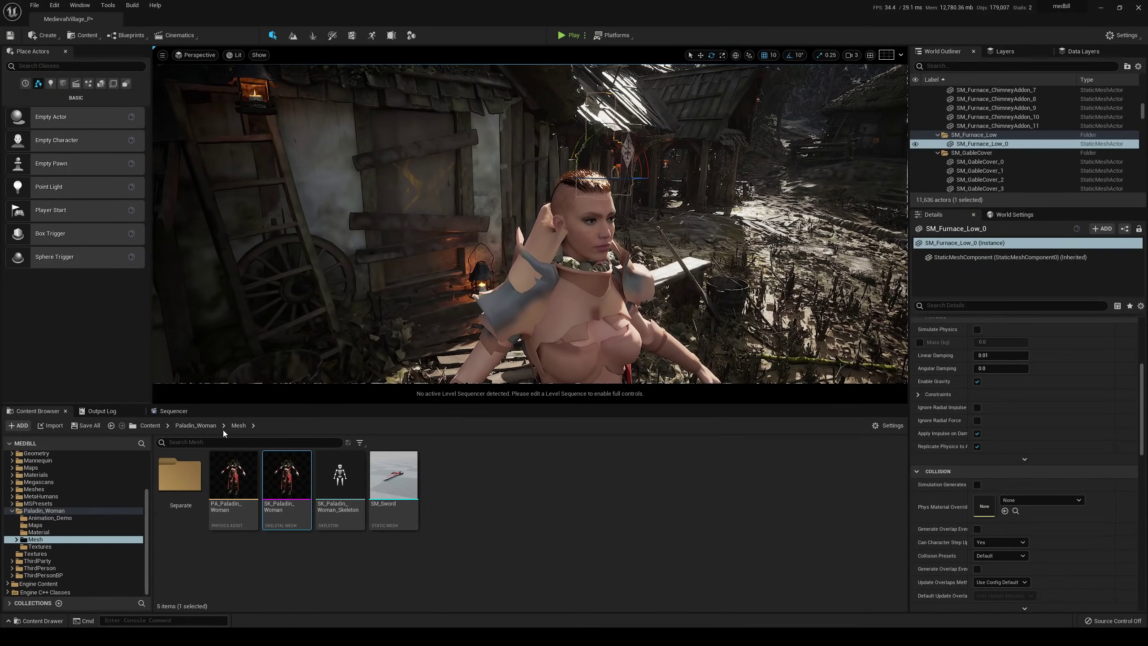
left_click(192, 428)
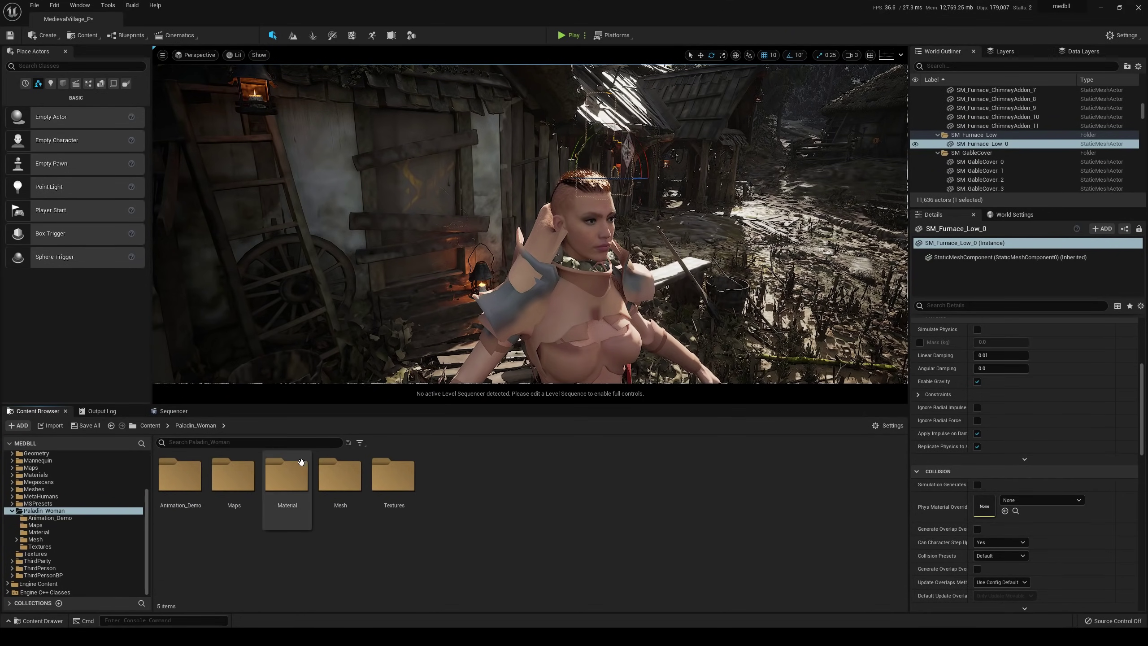
left_click(145, 426)
Step: Assign the Paladin Woman materials to the Body component's material slots on BP_Vivian2, including M_Paladin_Woman_Body and M_Paladin_Woman_Hand
left_click(593, 227)
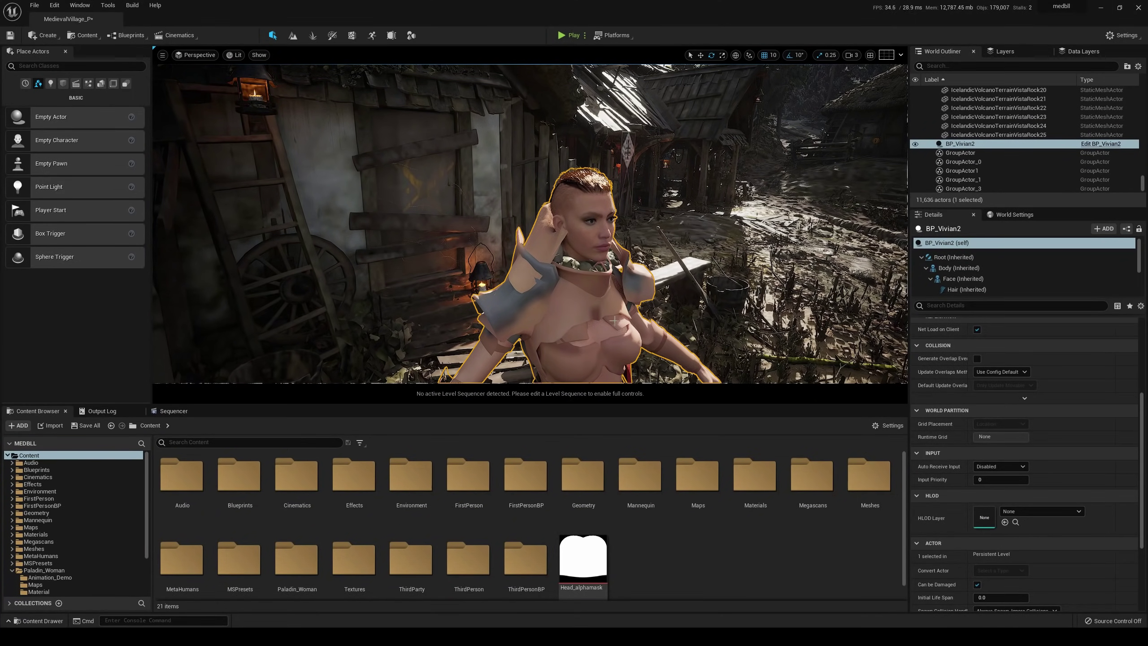
left_click(1102, 144)
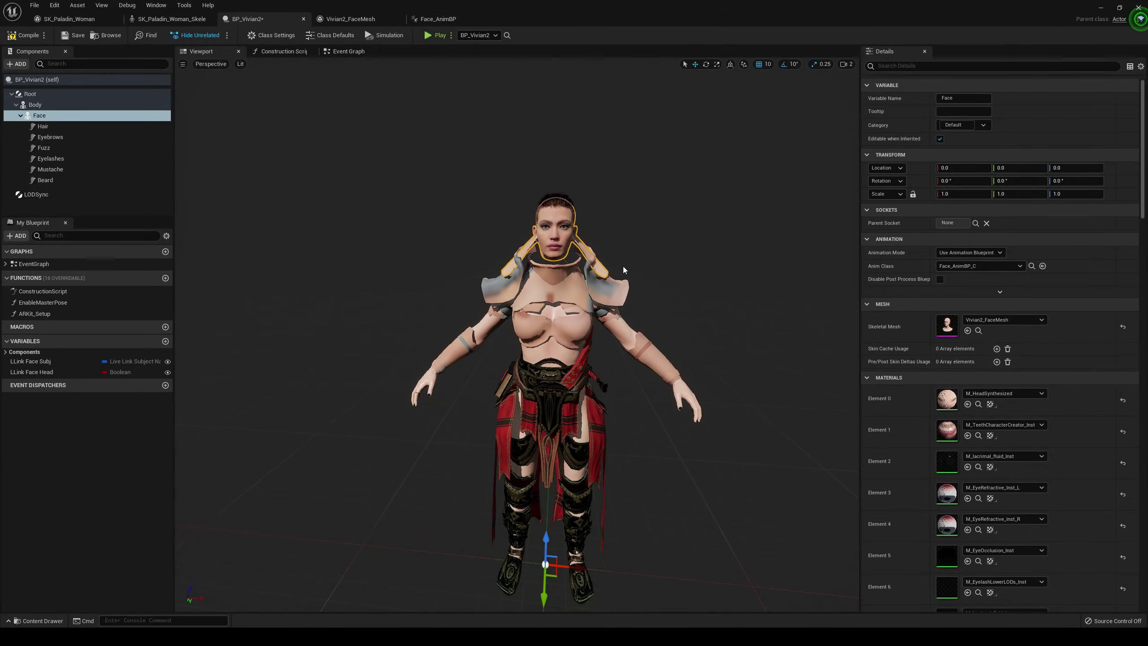
left_click(602, 312)
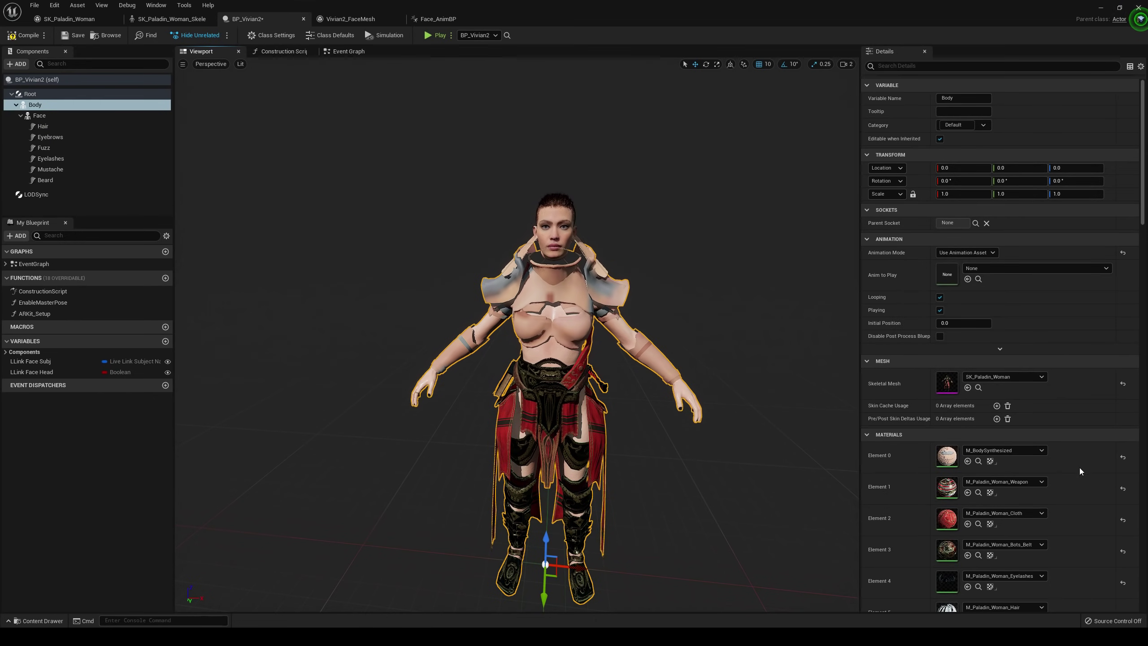
left_click(1003, 449)
type("paladin")
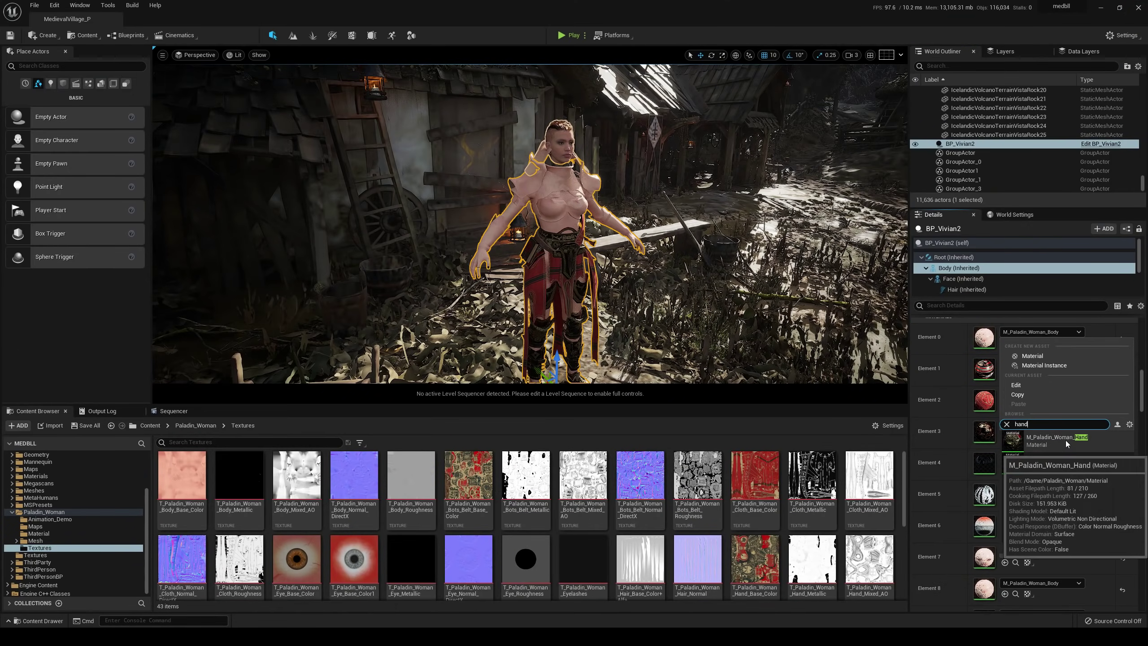
left_click(1066, 440)
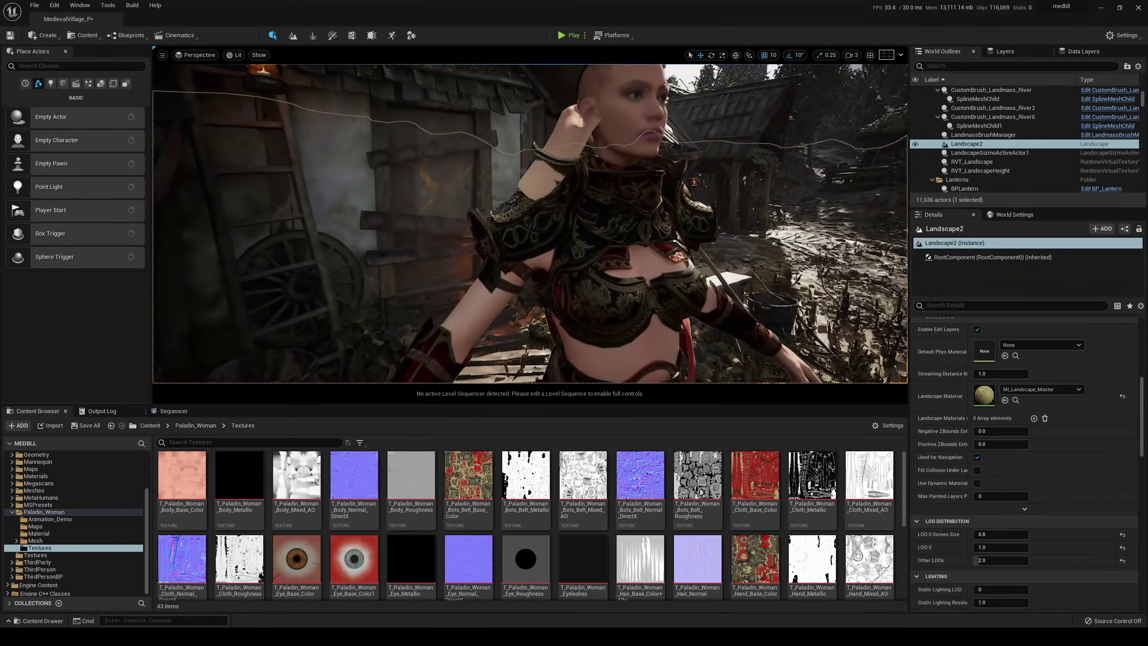
Step: Check the textured armour in the level, return to the top-level Content folder and save all changes
mouse_move(530, 224)
right_mouse_down()
mouse_move(705, 223)
mouse_move(542, 223)
right_mouse_up()
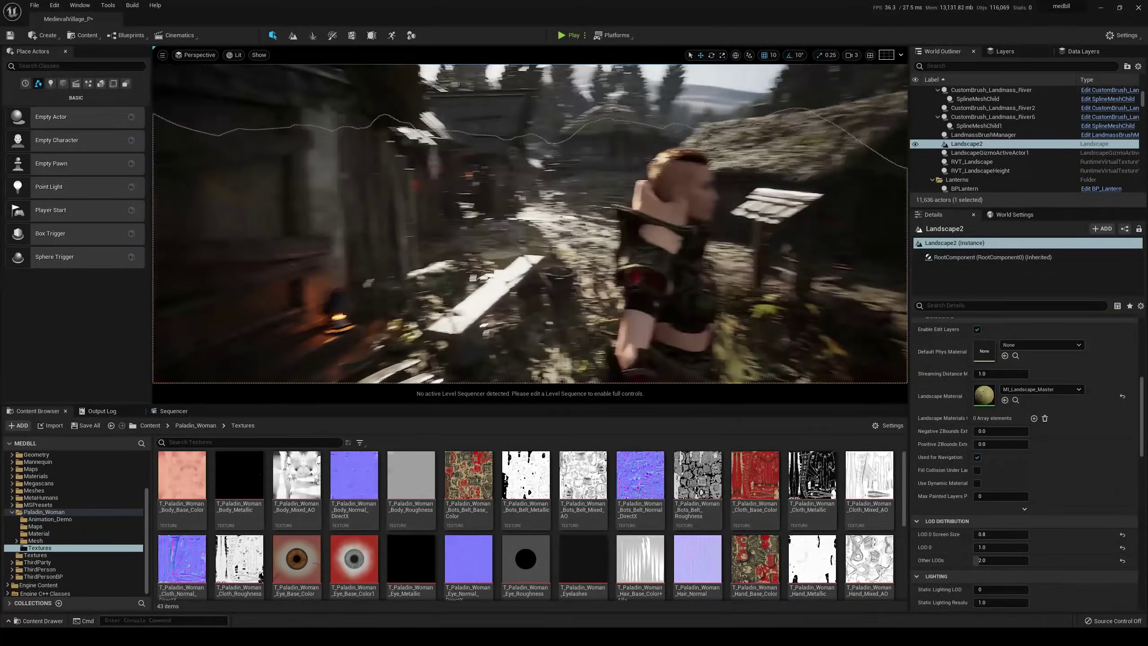
right_click_drag(343, 344, 343, 344)
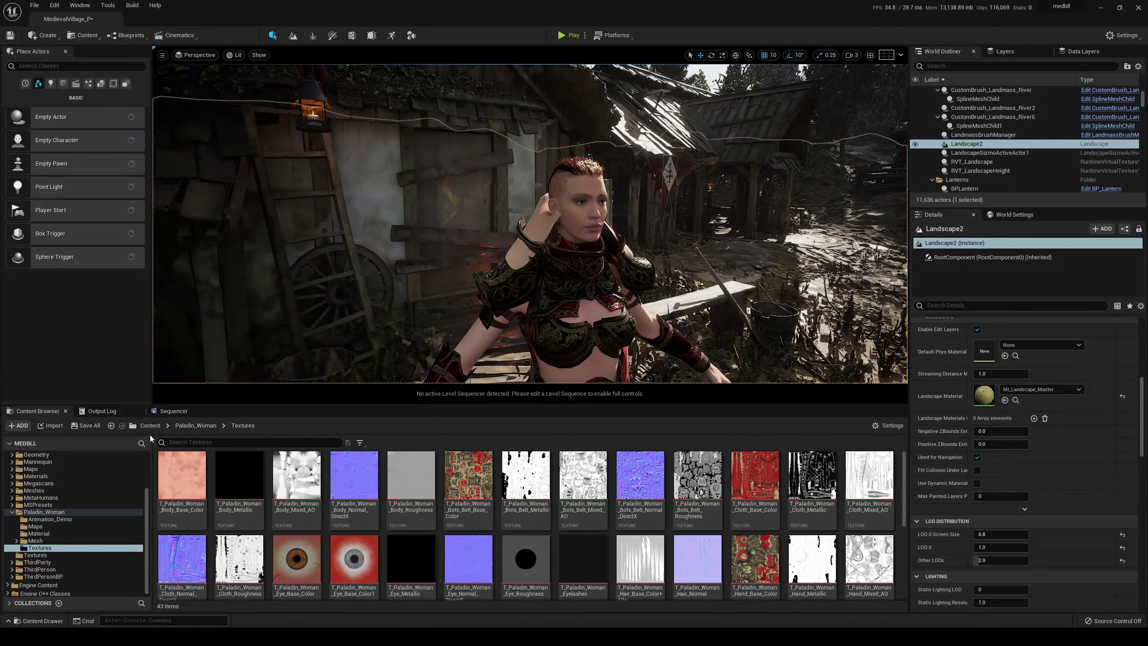
left_click(150, 426)
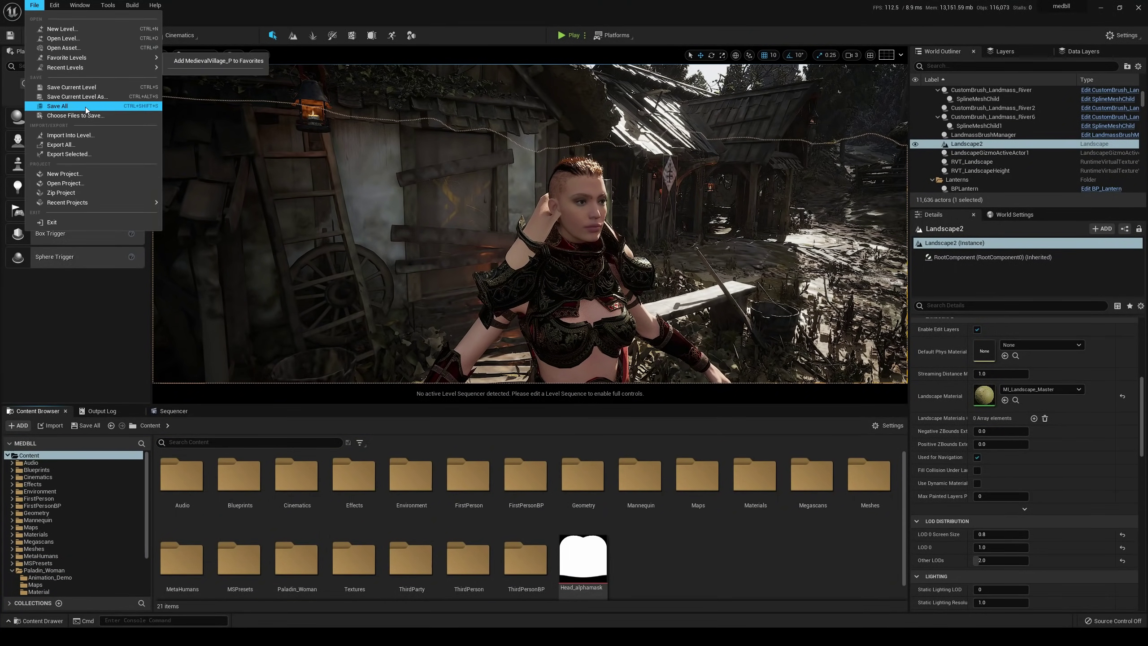
left_click(57, 106)
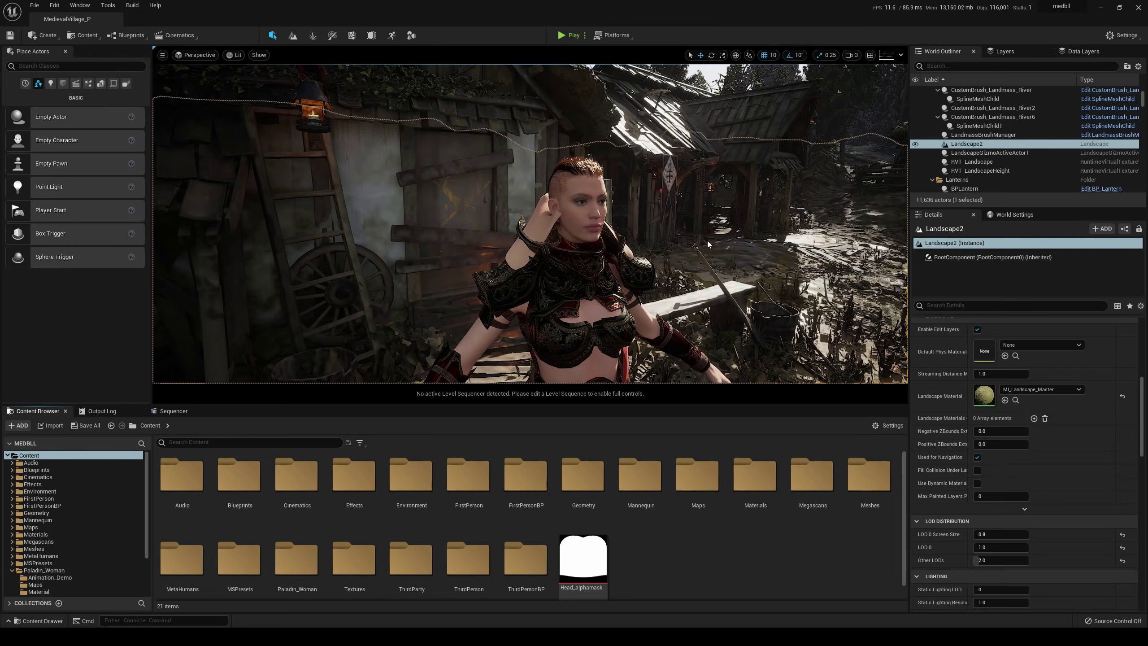
Step: Open the M_HeadSynthesized material from BP_Vivian2's face mesh and bring up its parent material M_Head
left_click(622, 272)
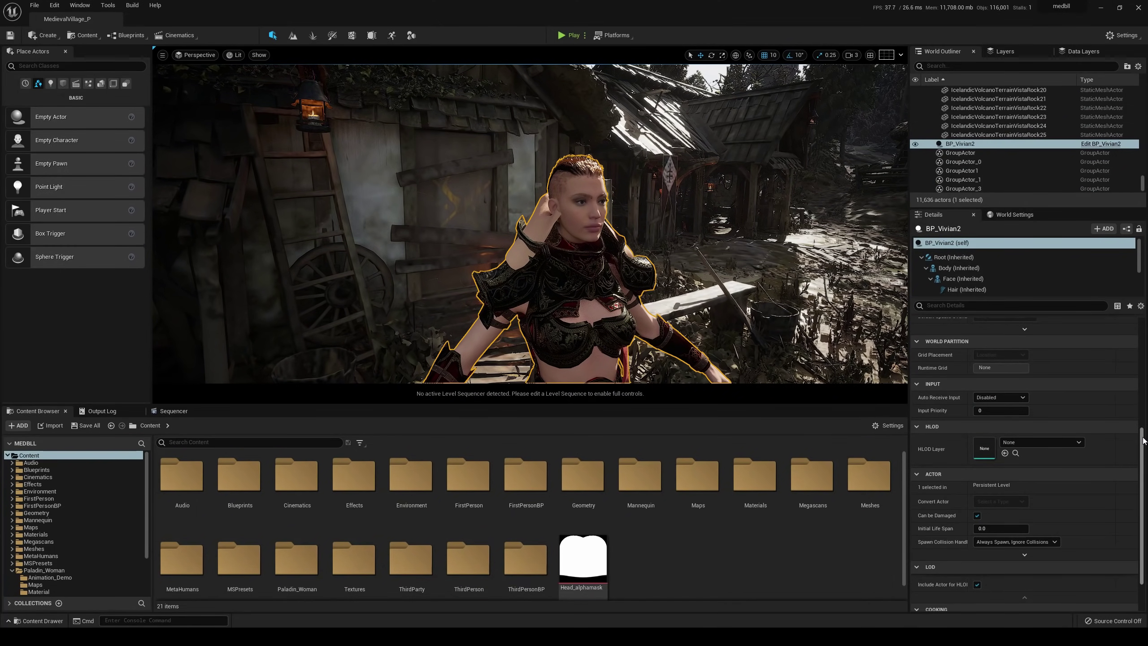
scroll(1026, 344, "up", 5)
left_click(970, 278)
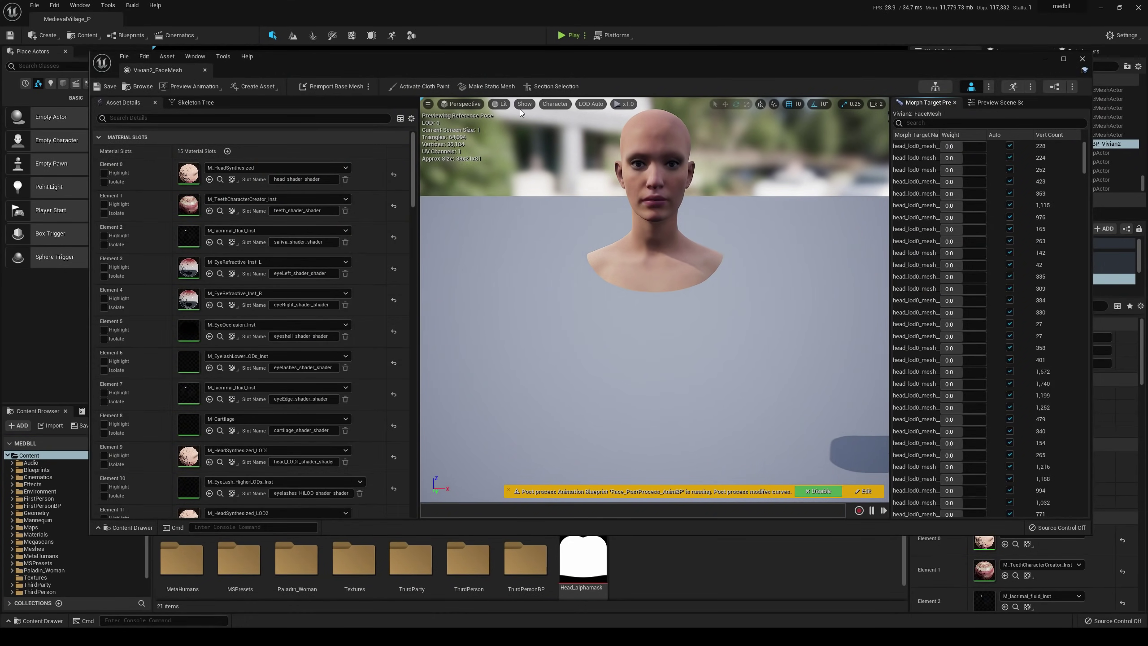
double_click(187, 173)
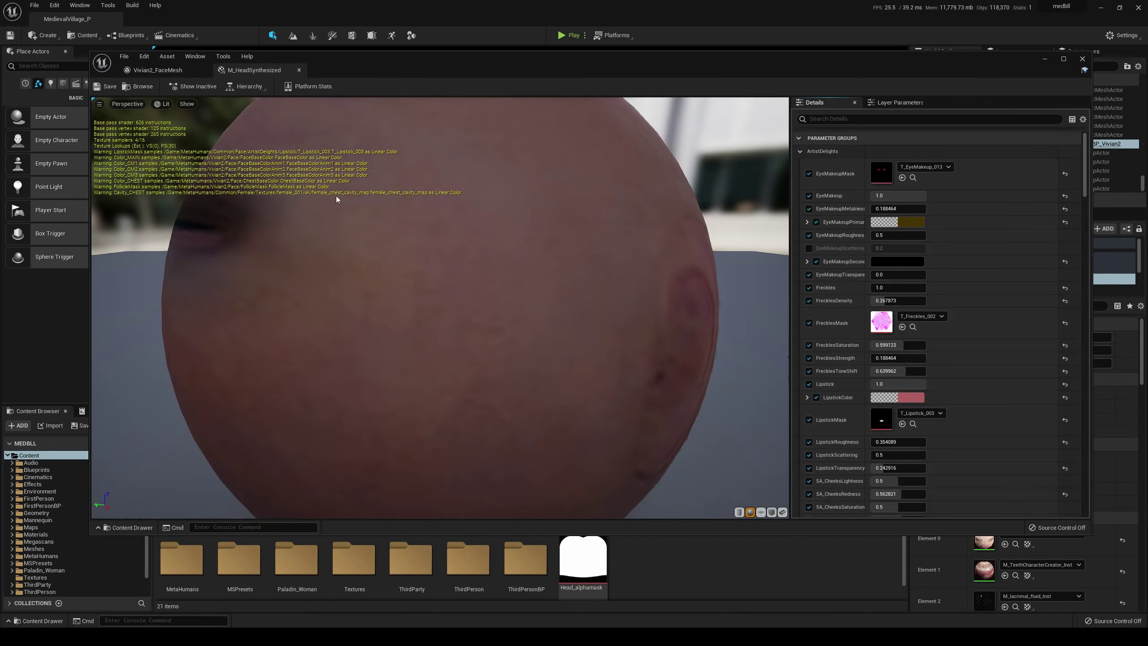
left_click(251, 85)
left_click(255, 111)
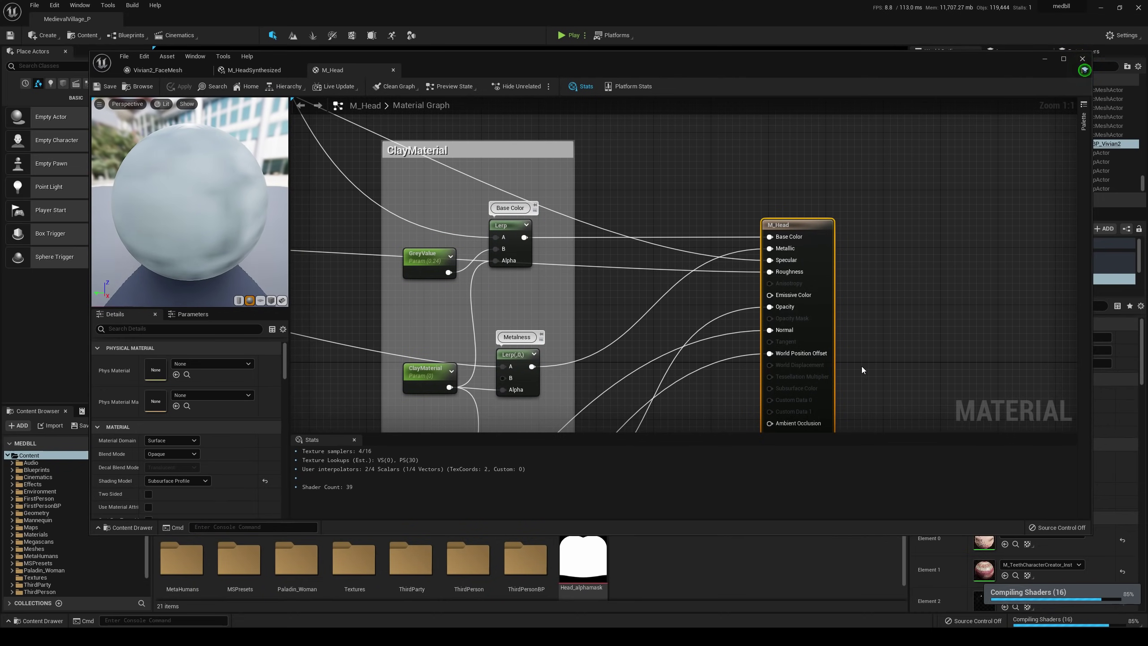
Step: Set the blend mode of the M_Head material to Masked
right_click_drag(862, 367, 900, 308)
left_click(913, 302)
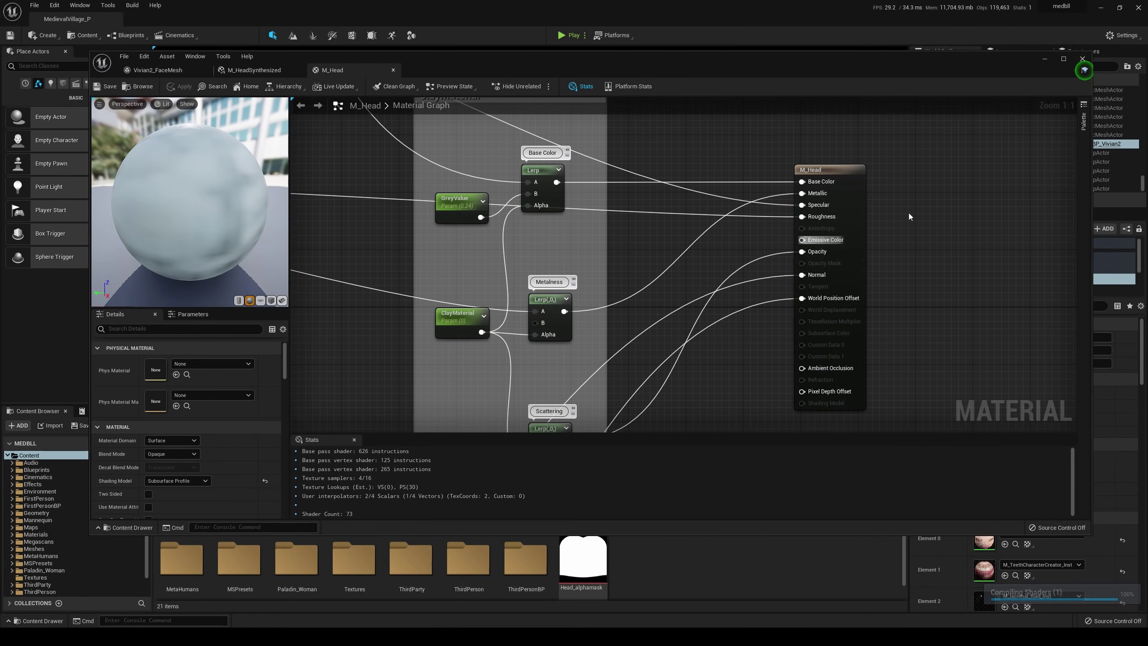
left_click(841, 181)
left_click(172, 453)
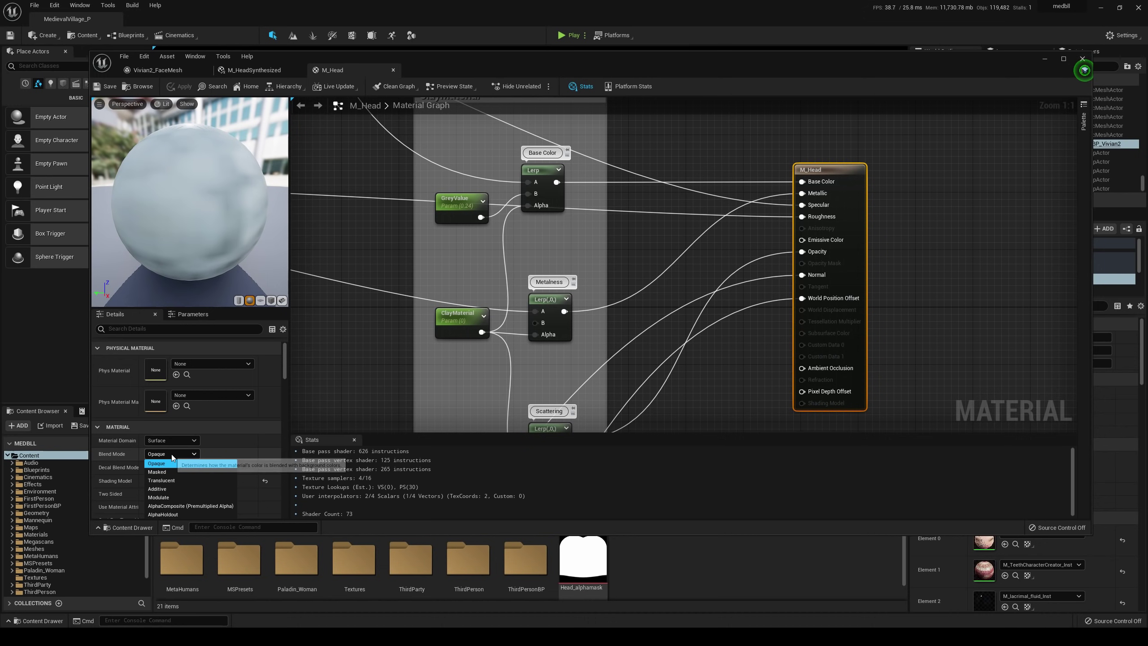
left_click(170, 472)
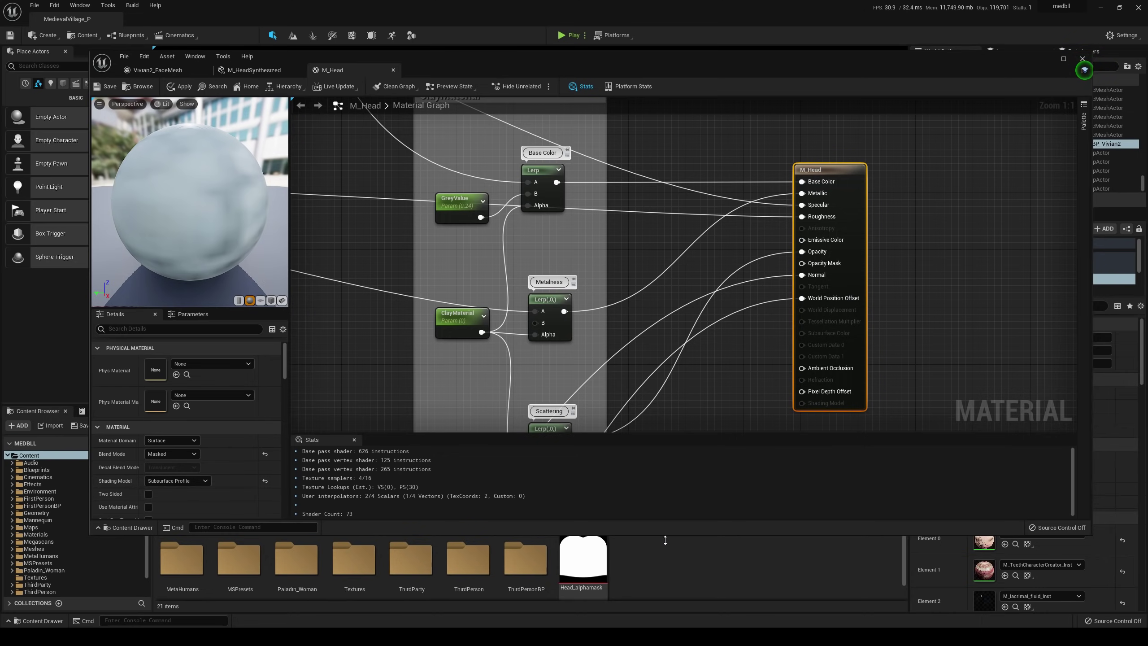
Step: Add the Head_alphamask texture to the M_Head graph, connect its RGB output to Opacity Mask and save all changes
left_click_drag(664, 536, 665, 495)
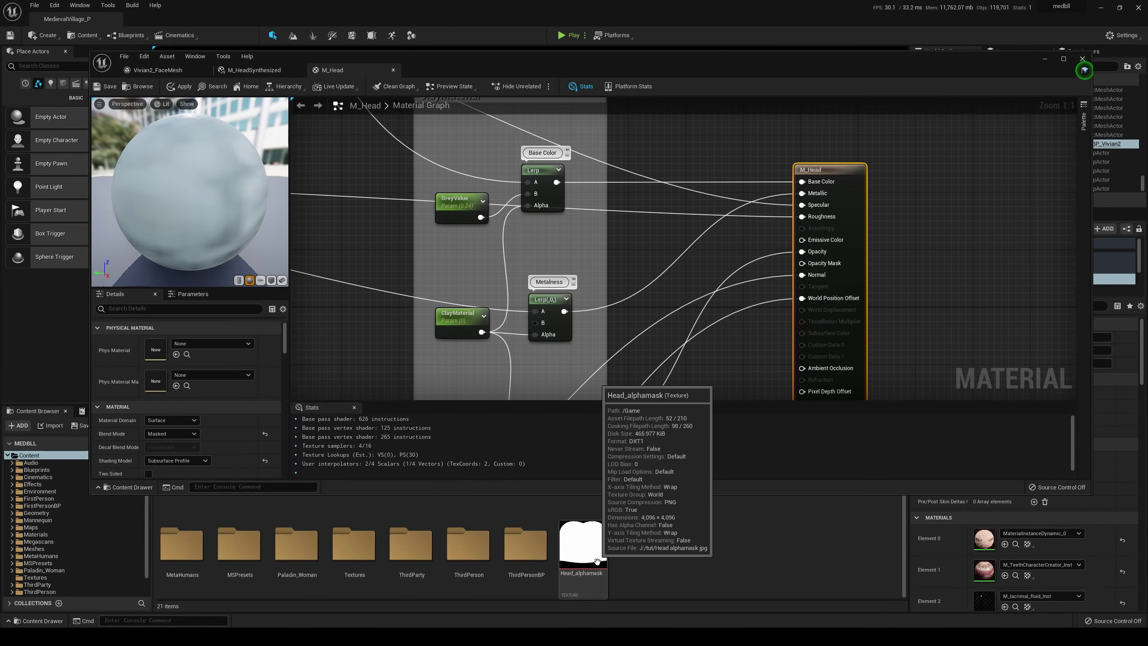
left_click_drag(594, 559, 801, 263)
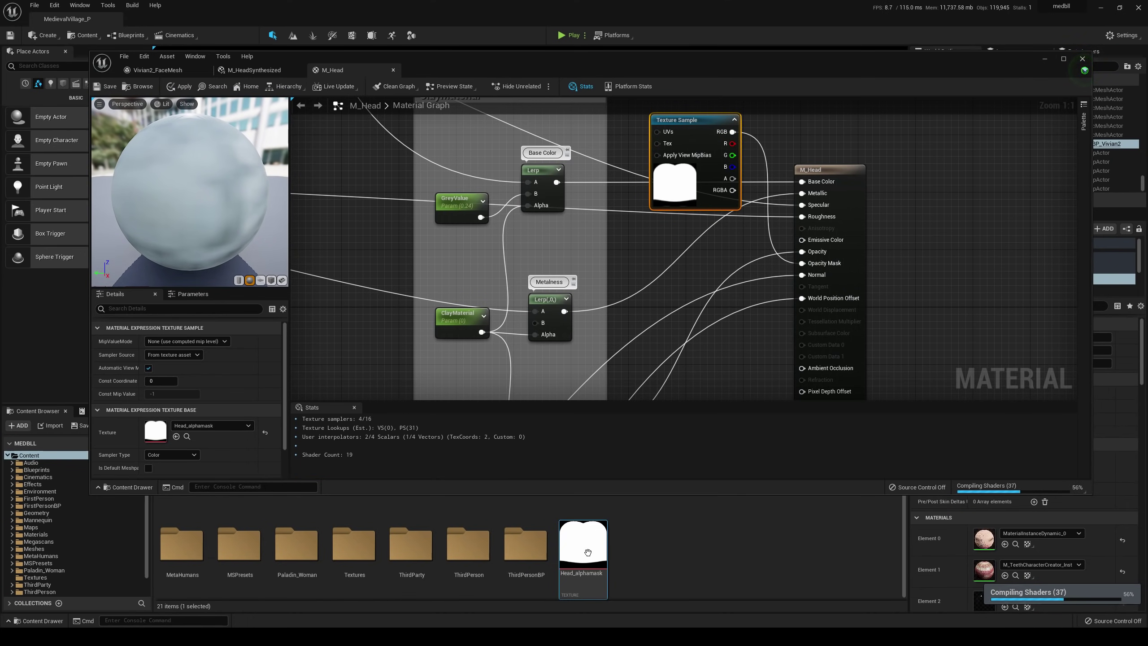
mouse_move(614, 560)
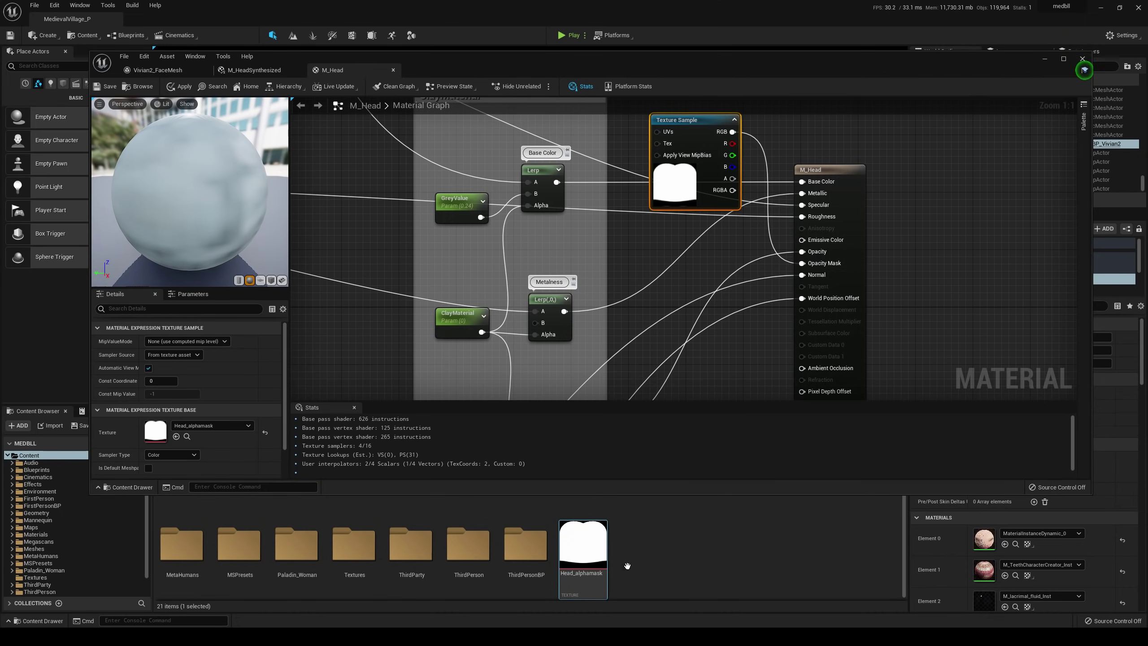
left_click(35, 5)
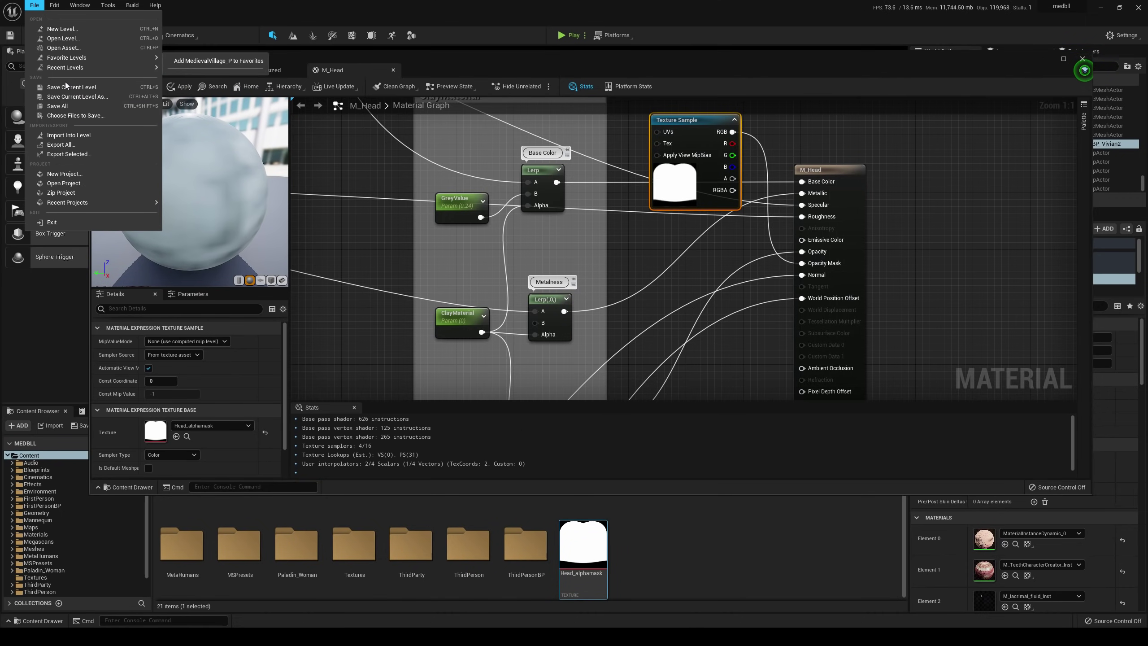
left_click(66, 106)
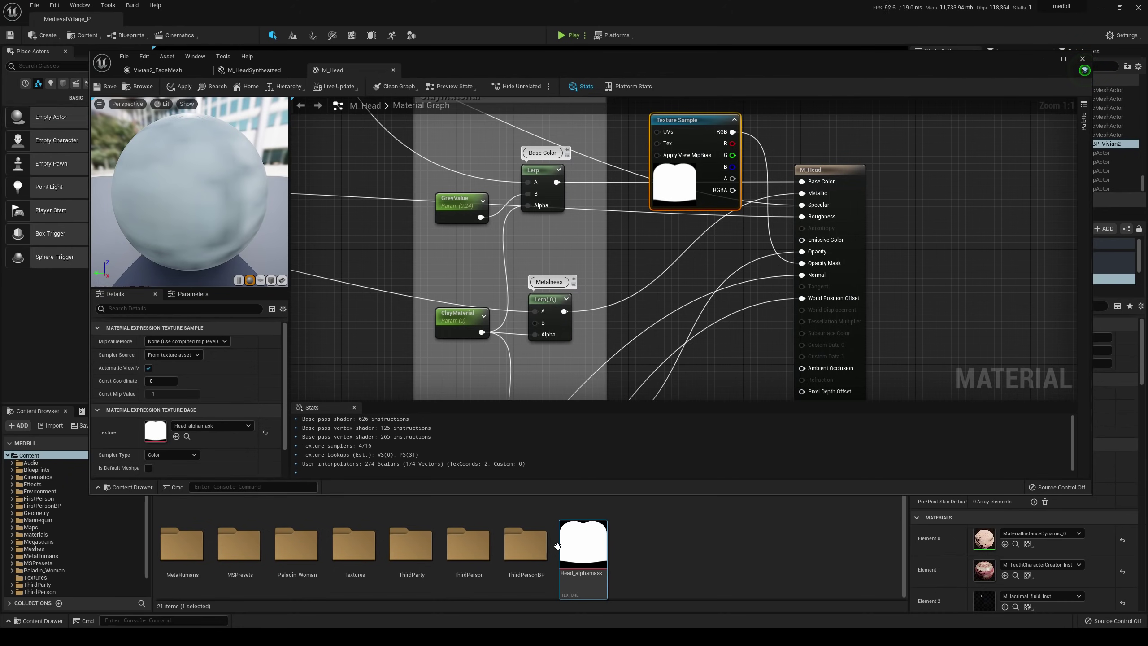
mouse_move(610, 533)
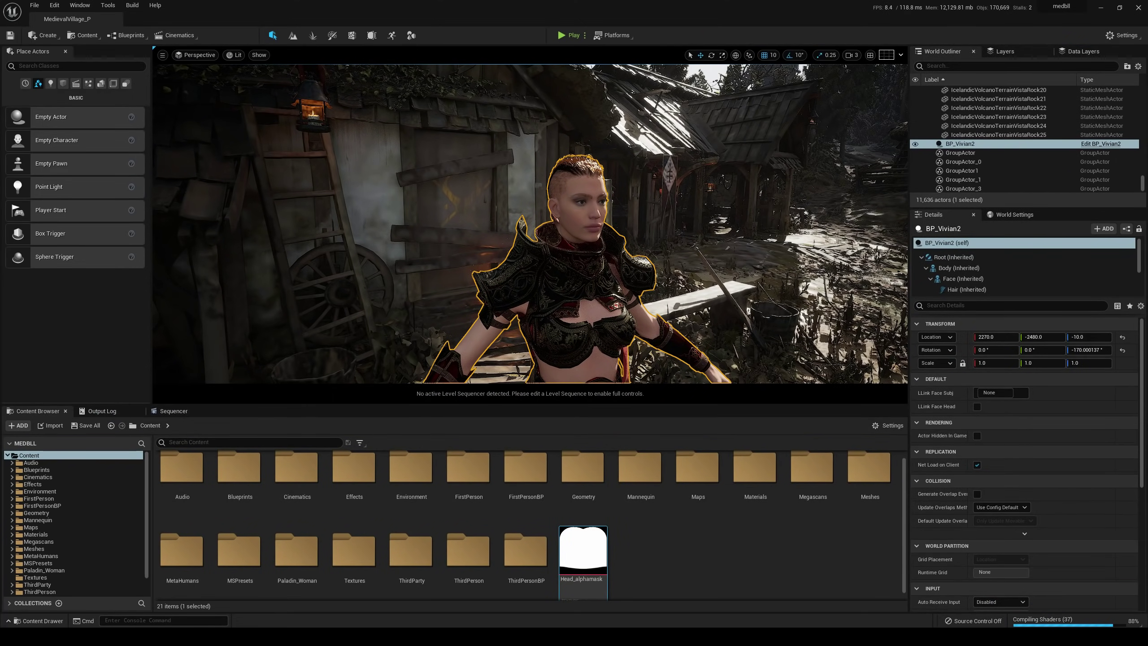
Step: Set the level viewport's camera speed to 2
left_click(764, 302)
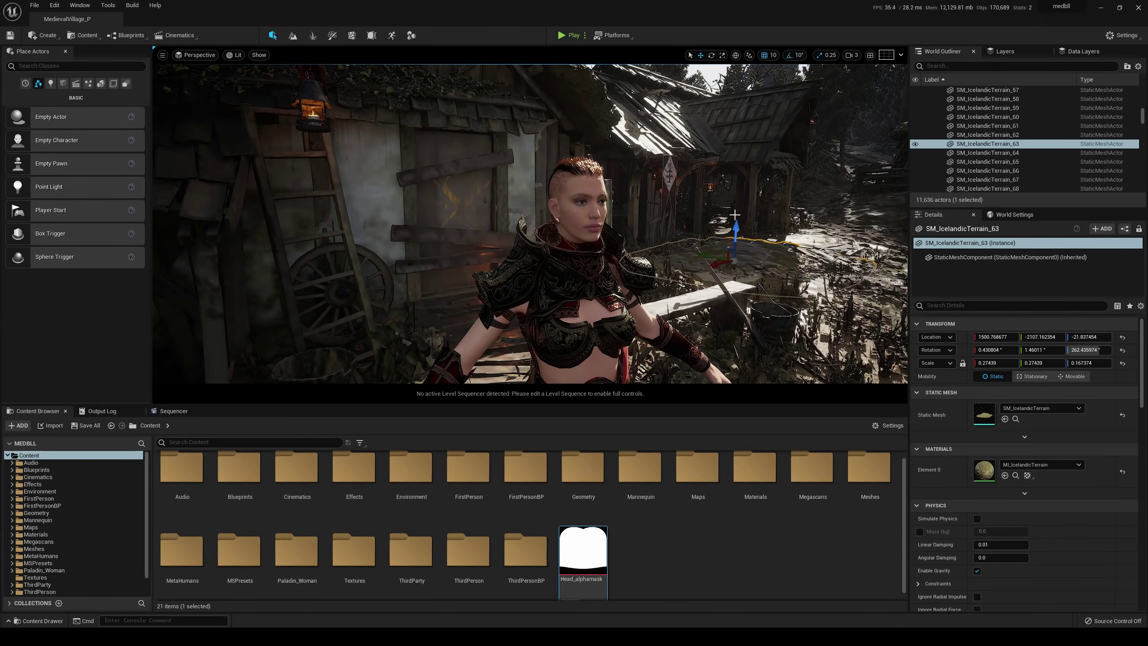
left_click(853, 55)
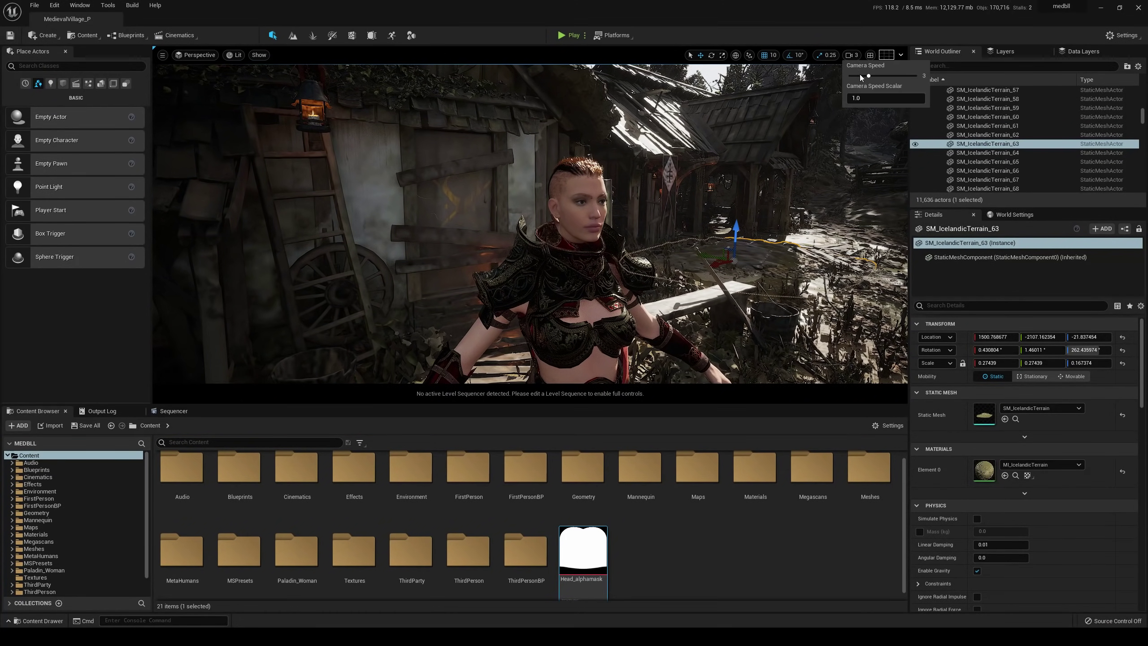
left_click(859, 74)
left_click(769, 229)
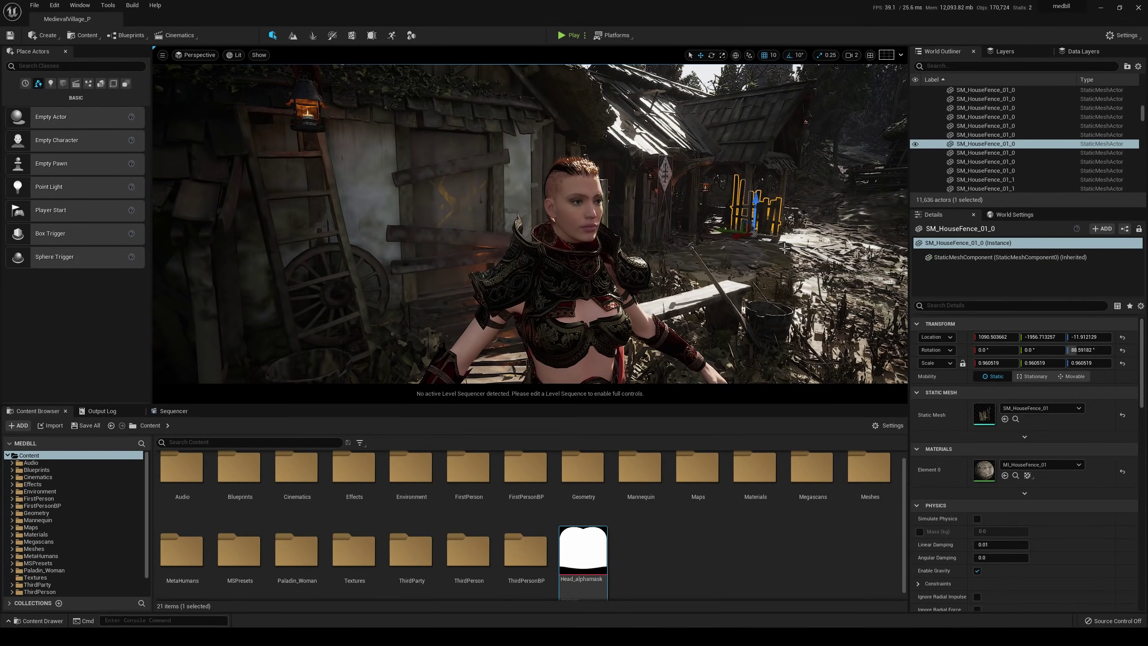
Step: Inspect the character's neck, collar and armour in the level from several angles, both up close and at a distance
key("Escape")
key("w")
mouse_move(785, 248)
right_mouse_down()
mouse_move(696, 221)
mouse_move(796, 238)
mouse_move(784, 248)
right_mouse_up()
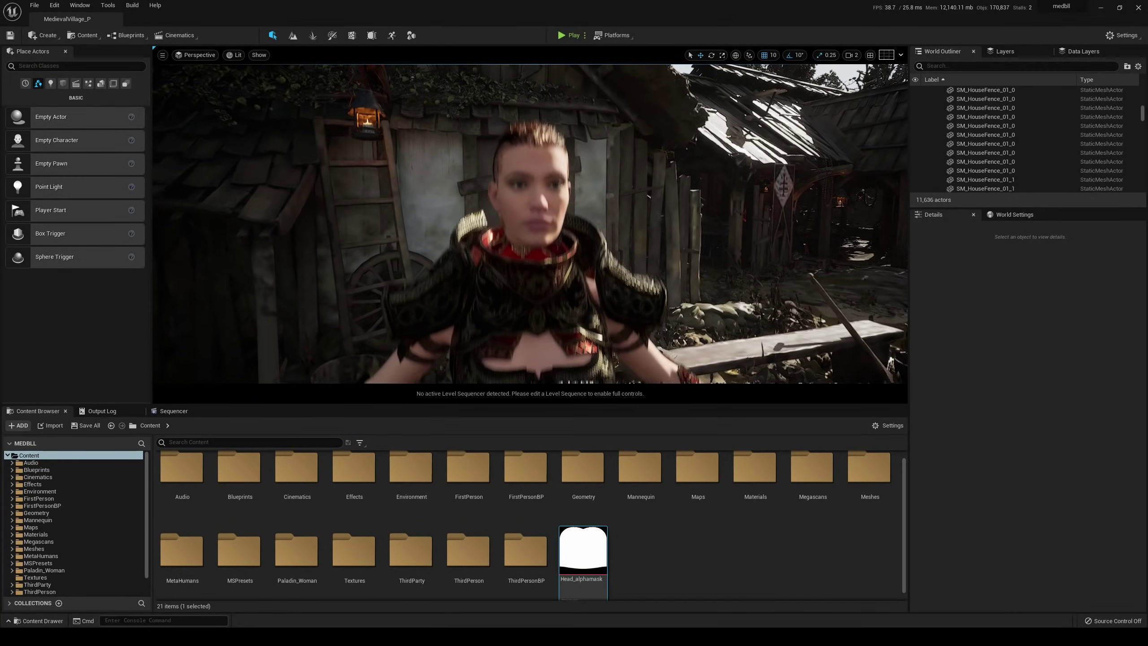
right_click_drag(626, 226, 627, 227)
right_click_drag(601, 187, 601, 187)
mouse_move(599, 561)
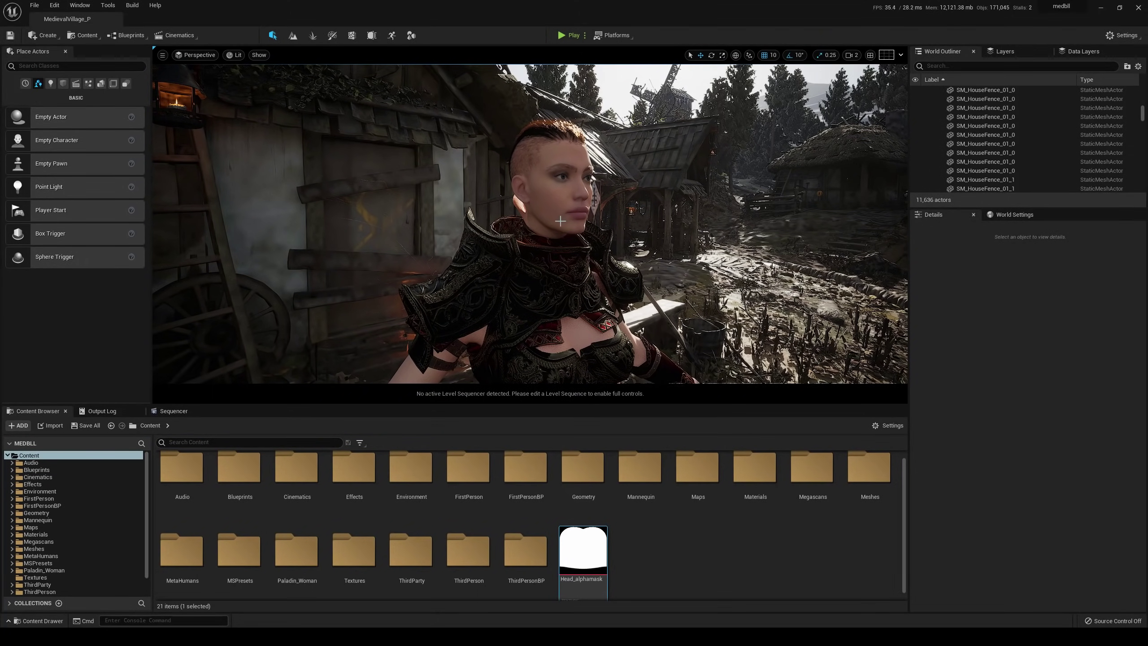
right_click_drag(536, 235, 548, 271)
right_click_drag(548, 201, 548, 201)
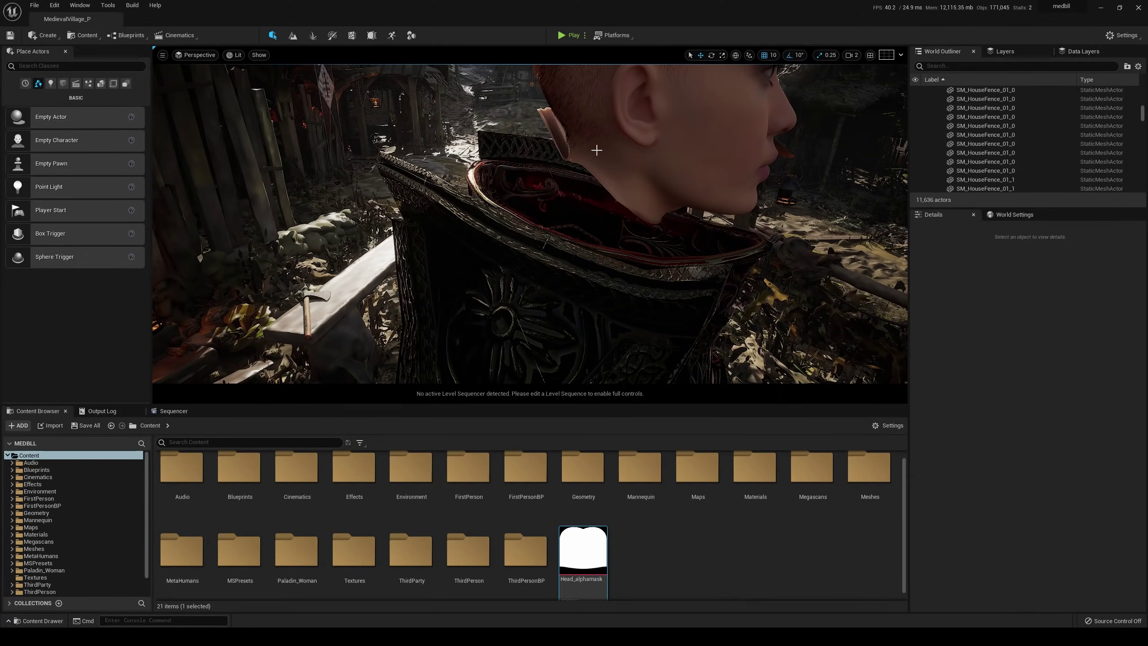
right_click_drag(596, 151, 597, 150)
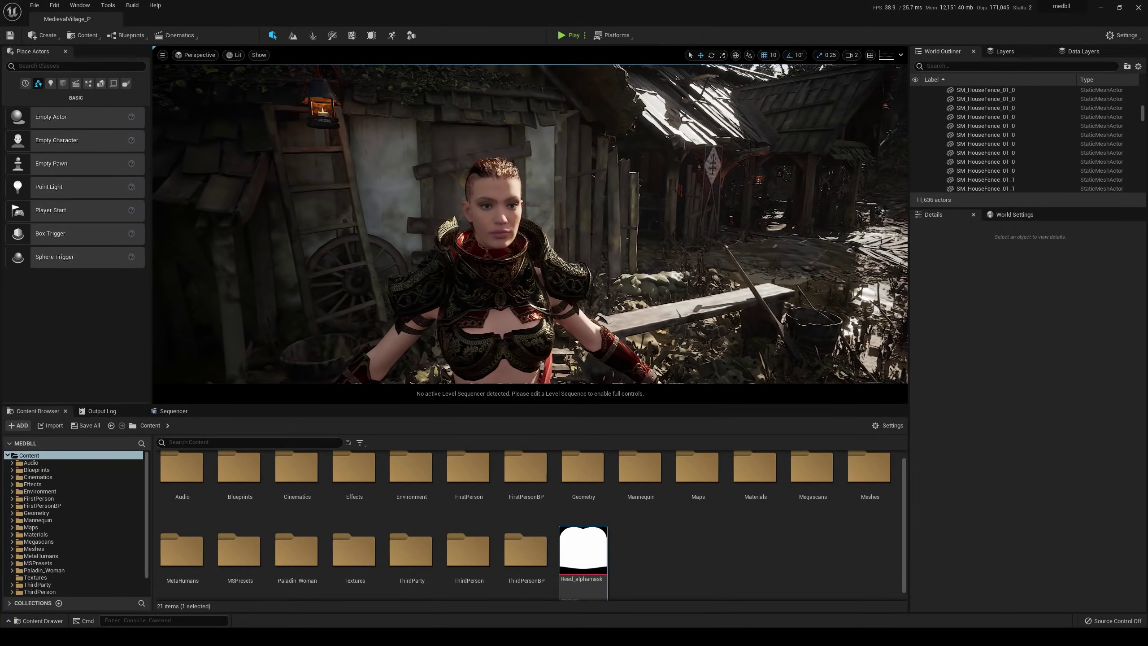
right_click_drag(627, 187, 608, 225)
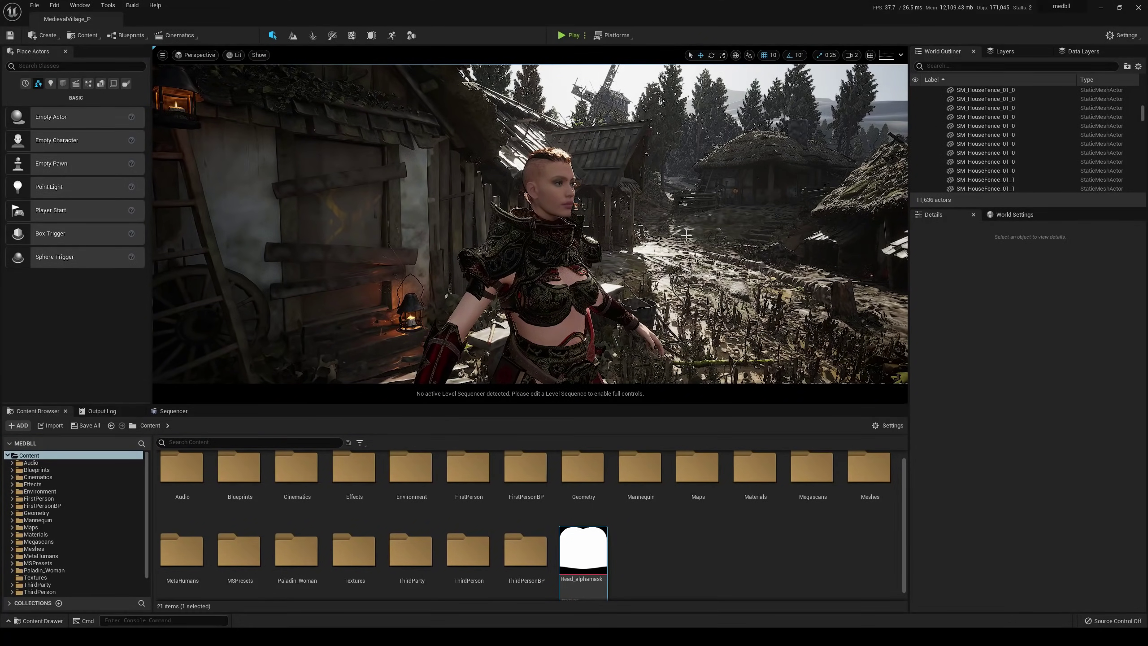
right_click_drag(620, 374, 620, 380)
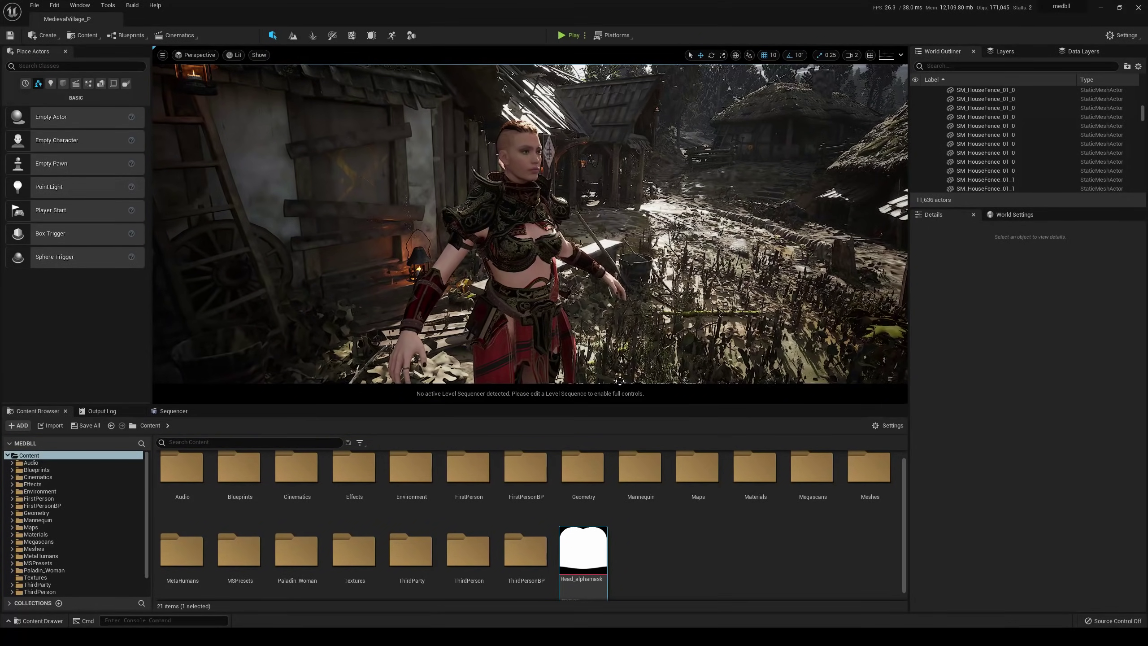
Step: Open M_Head, the parent of the M_HeadSynthesized material in the first slot of BP_Vivian2's face mesh
left_click(533, 317)
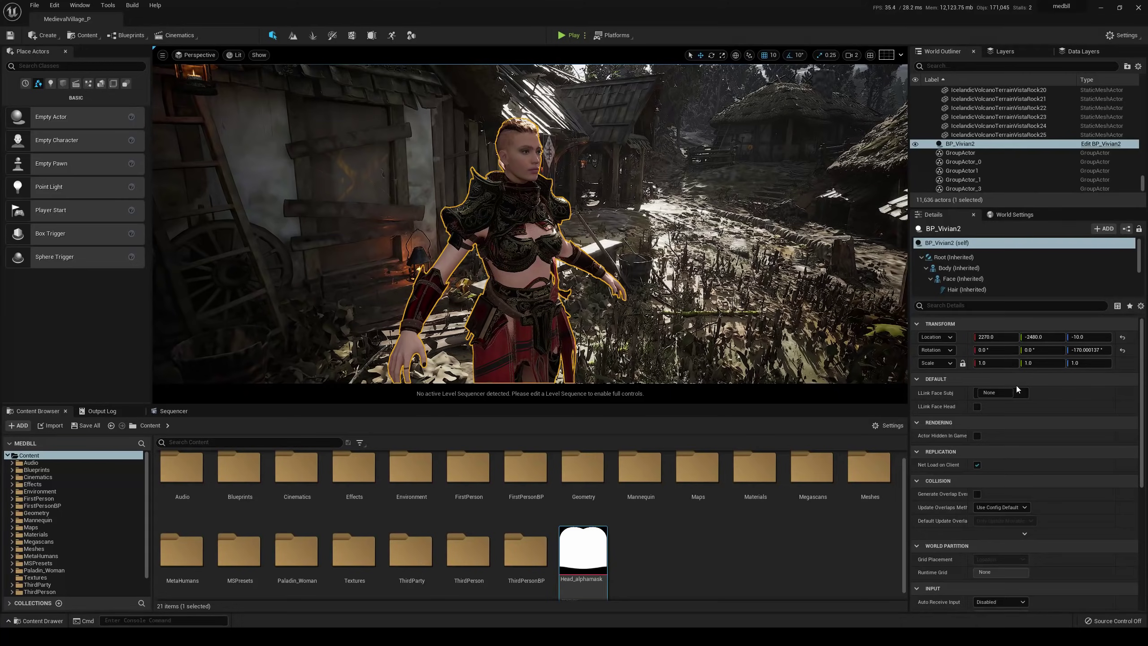
left_click(954, 278)
double_click(984, 465)
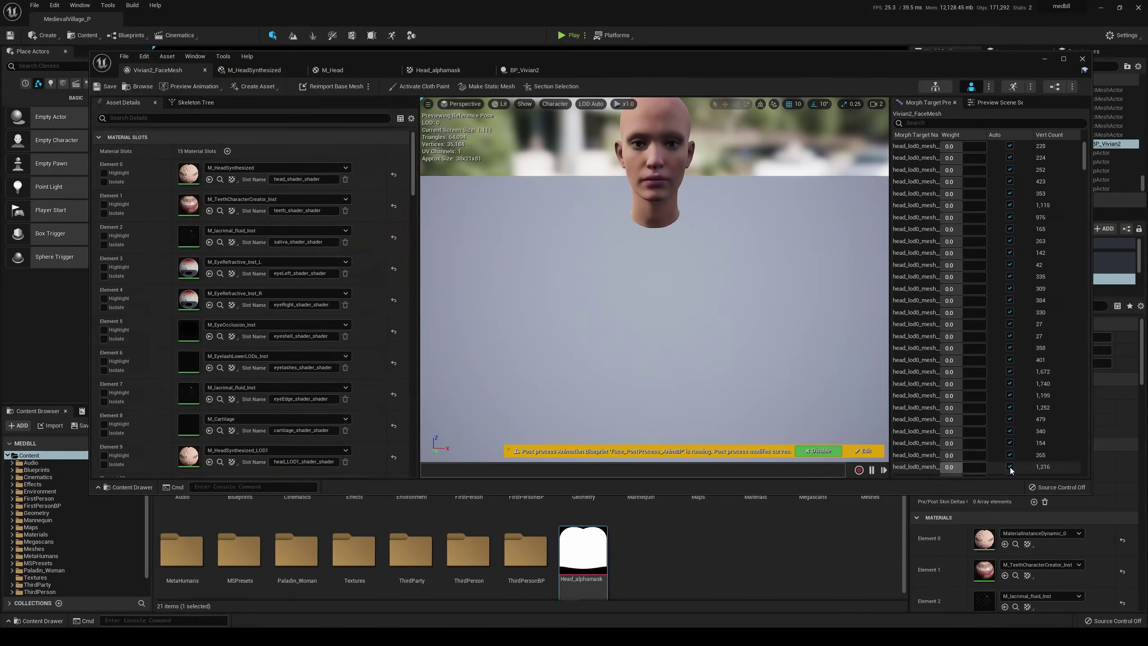
double_click(188, 174)
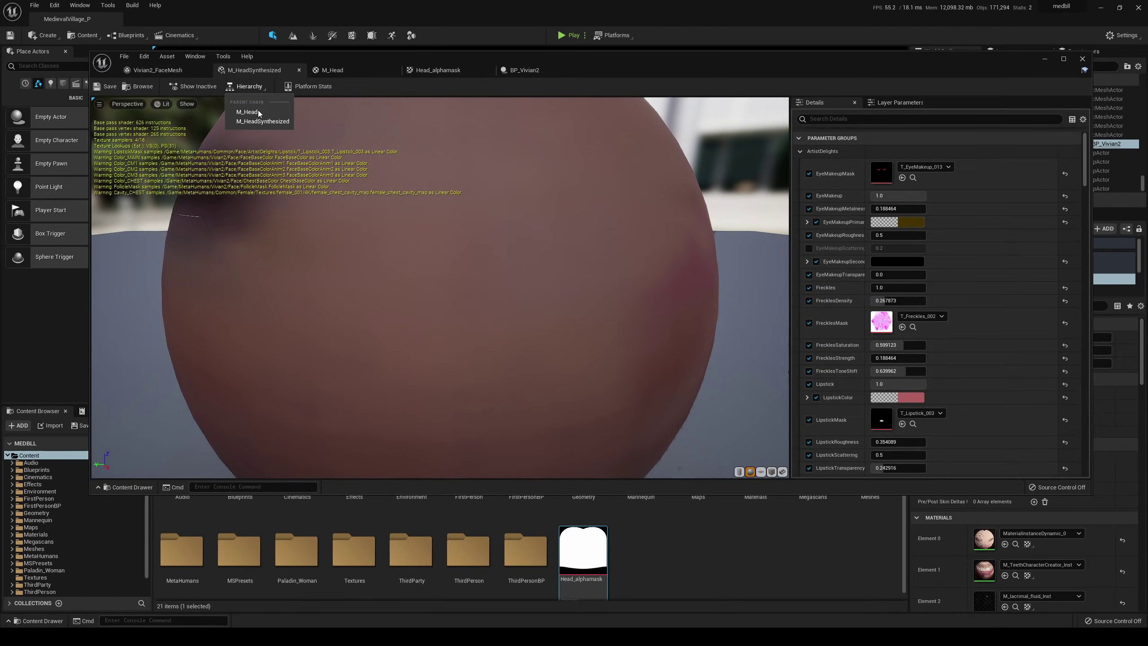
left_click(259, 112)
Step: Delete the Head_alphamask texture sample from the M_Head graph and save the material
left_click(688, 288)
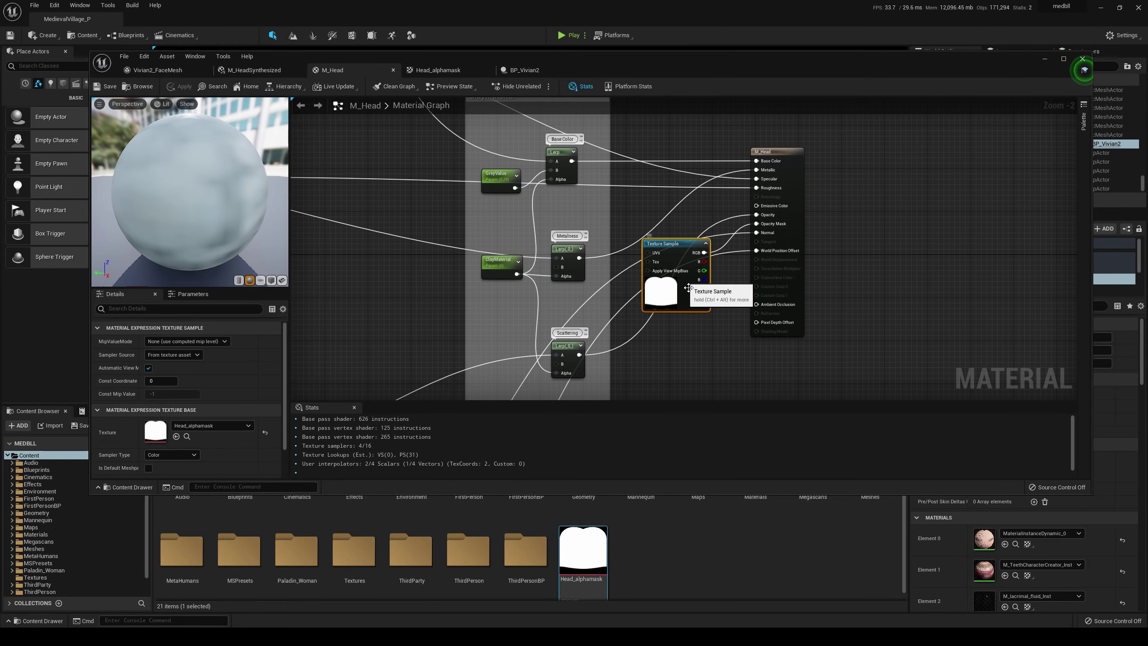
key("Delete")
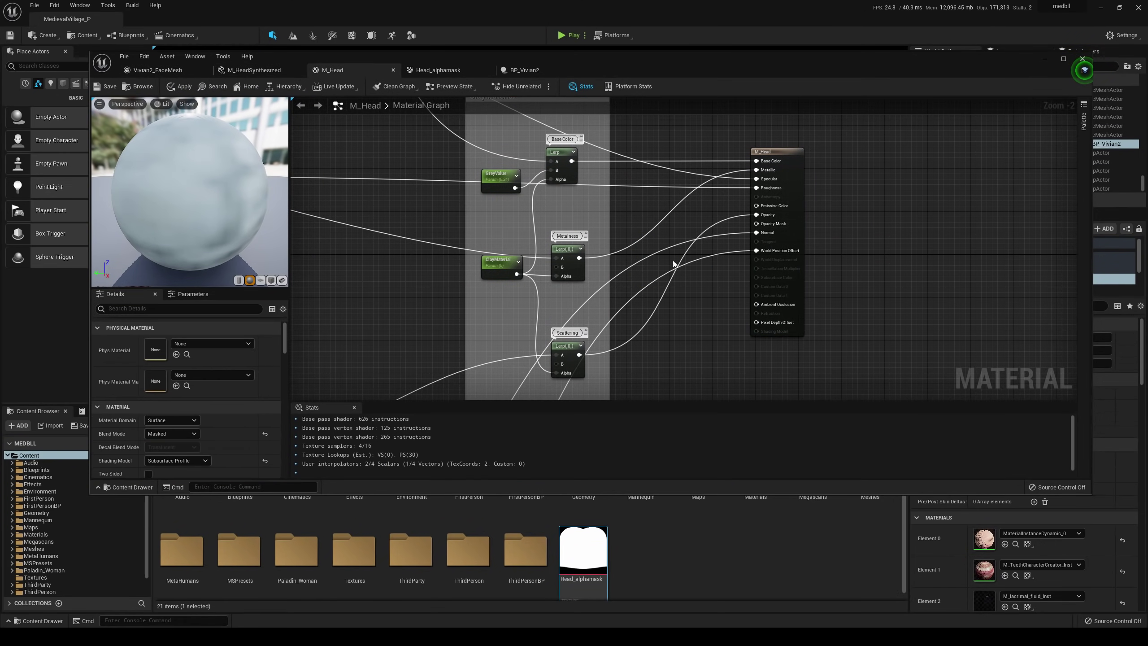
left_click(98, 90)
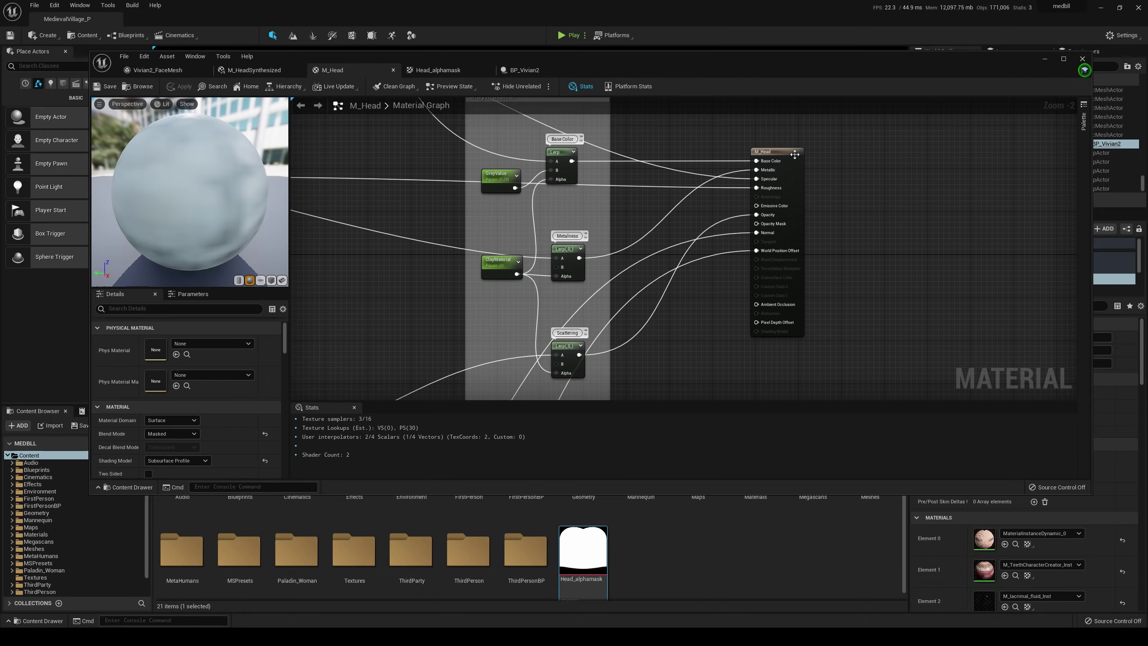
Step: Move the M_Head output node away from the other nodes and add a LinearGradient node to the graph
left_click_drag(796, 154, 904, 160)
scroll(907, 220, "up", 2)
right_click(703, 239)
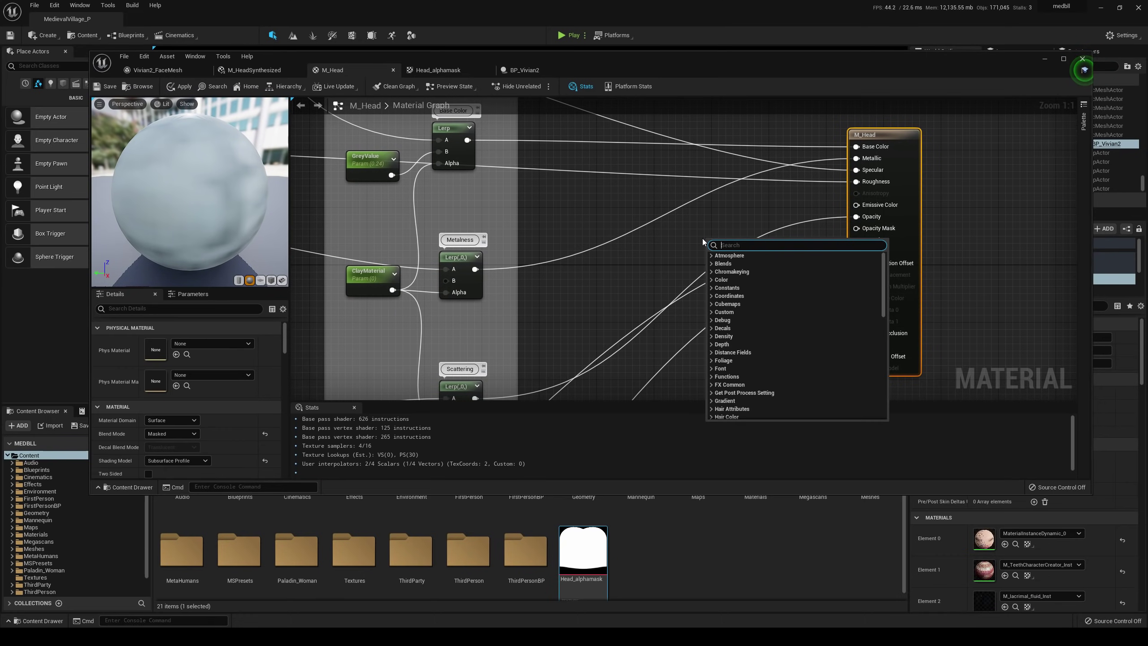
type("line")
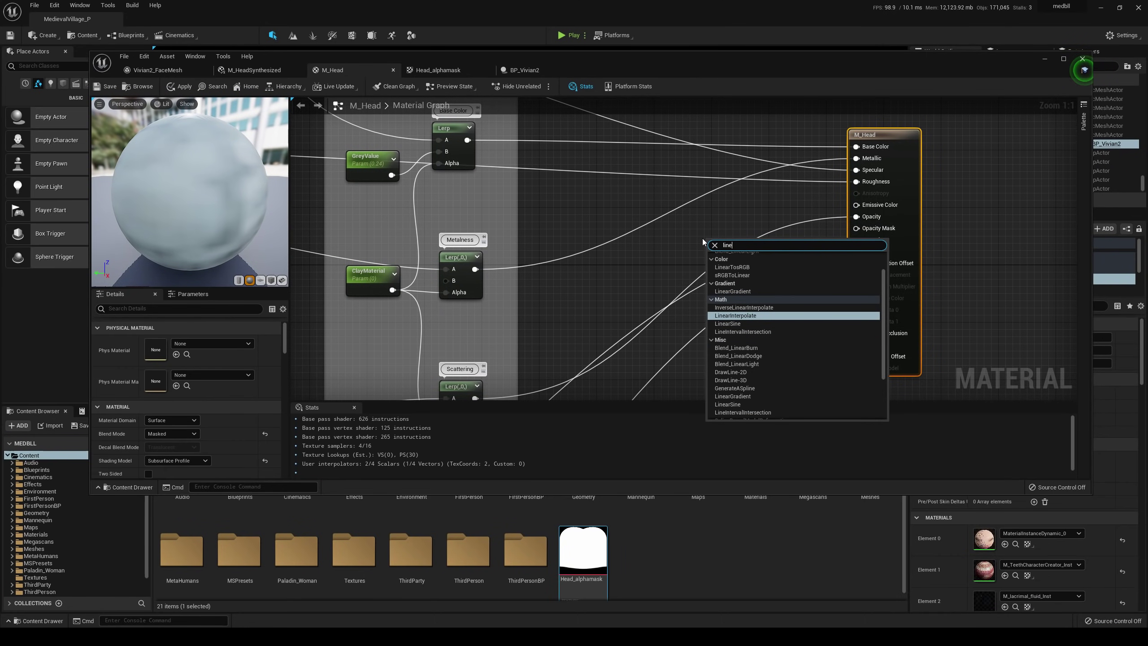
type(" gra")
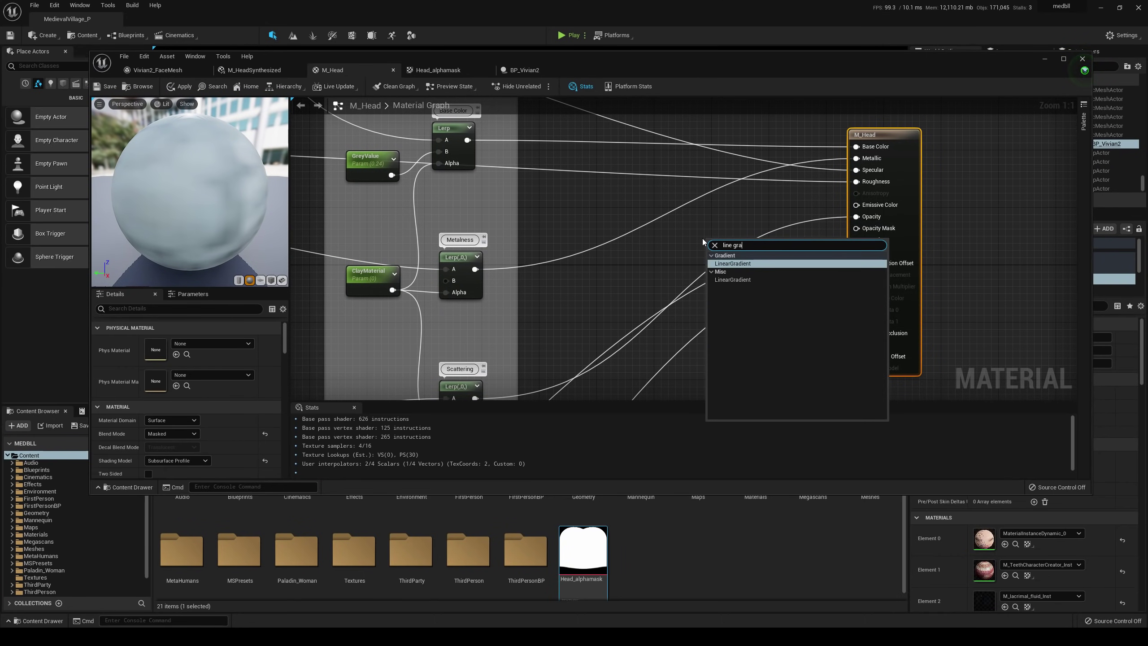
left_click(742, 265)
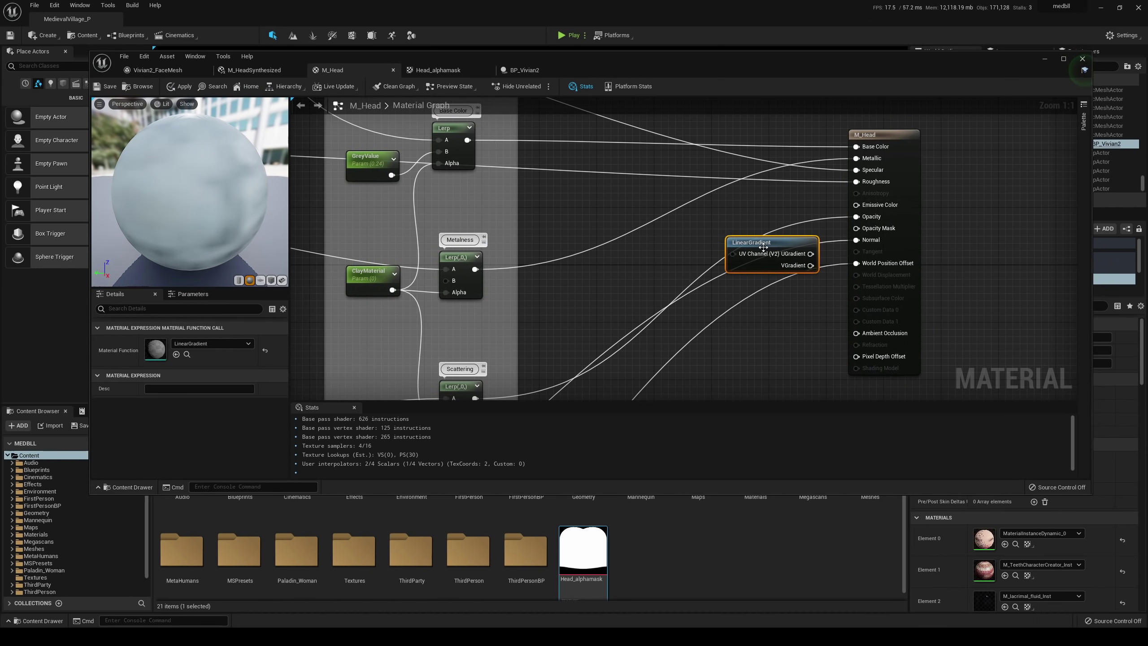
Step: Connect the LinearGradient's VGradient through a OneMinus node to Opacity Mask and save M_Head
left_click_drag(741, 244, 785, 240)
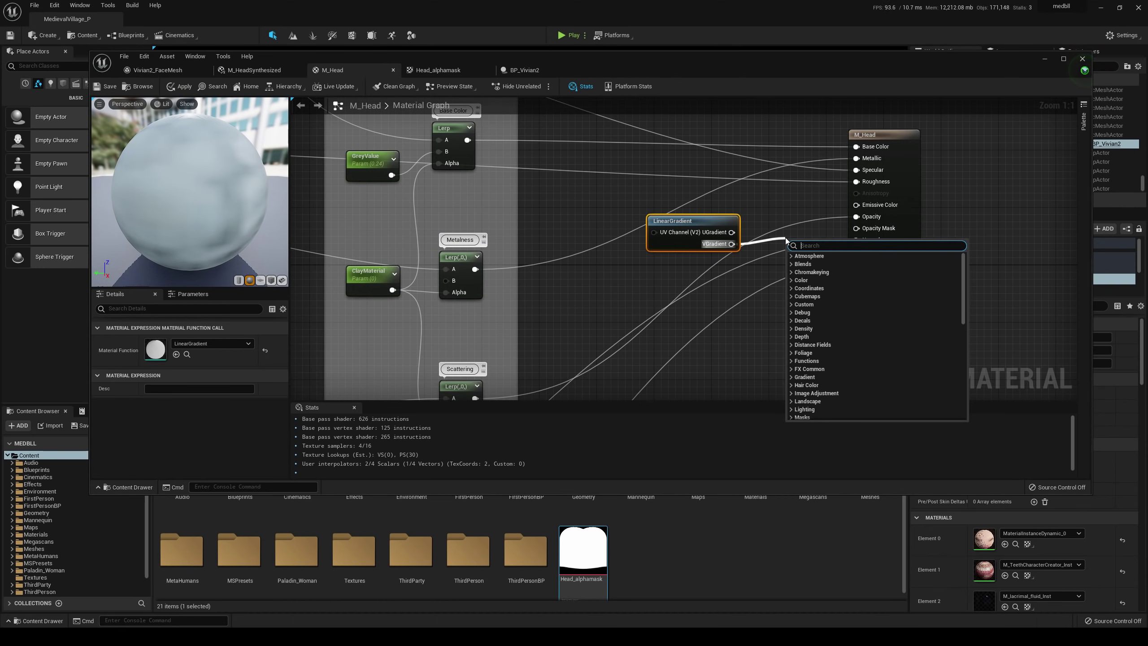
type("minu")
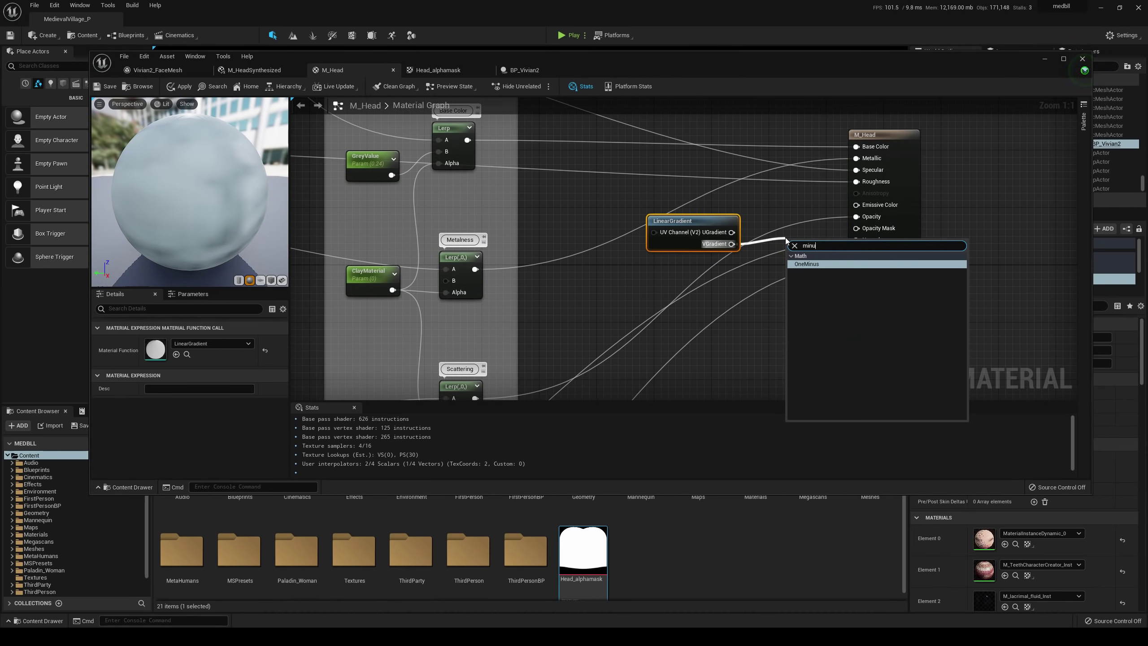
left_click(808, 265)
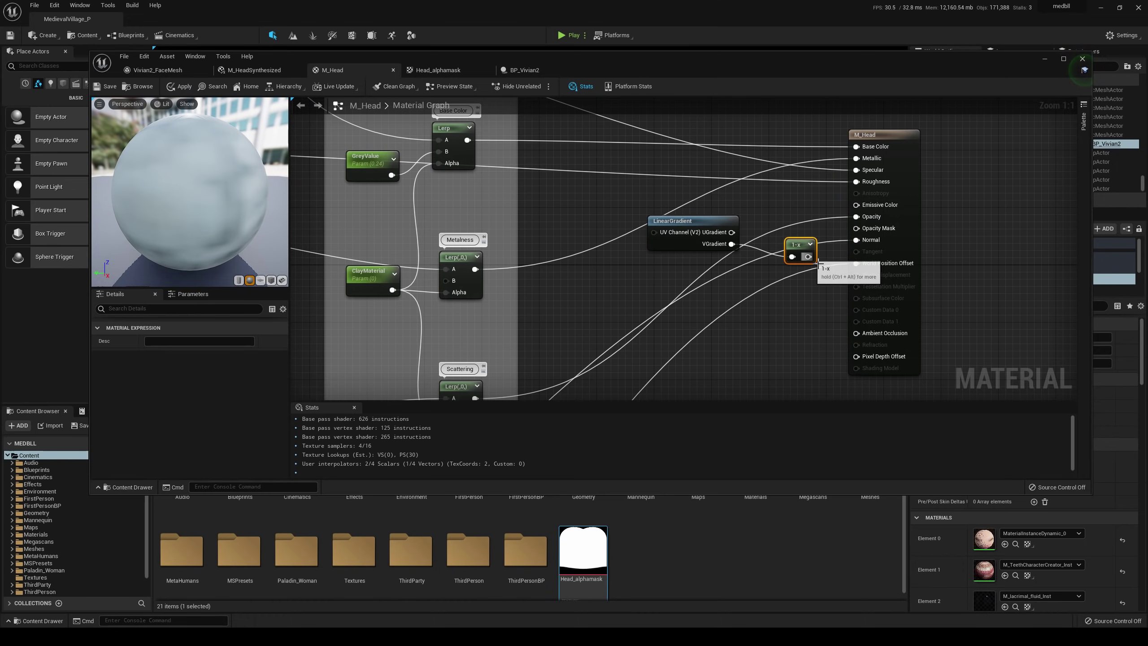
left_click_drag(808, 256, 857, 240)
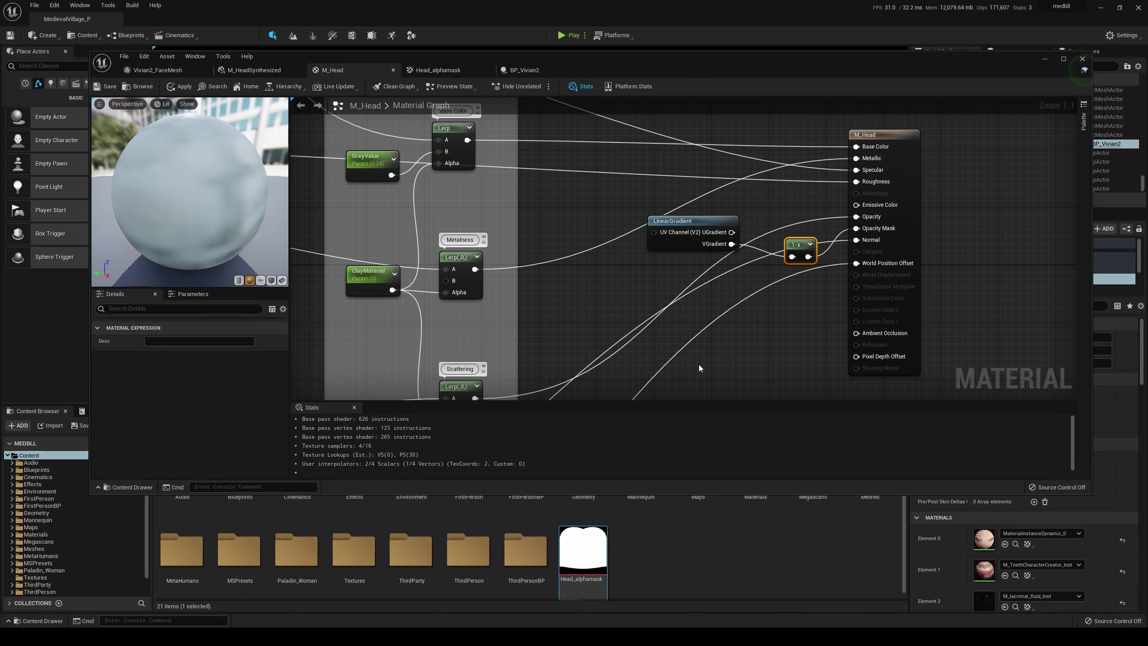
left_click(108, 87)
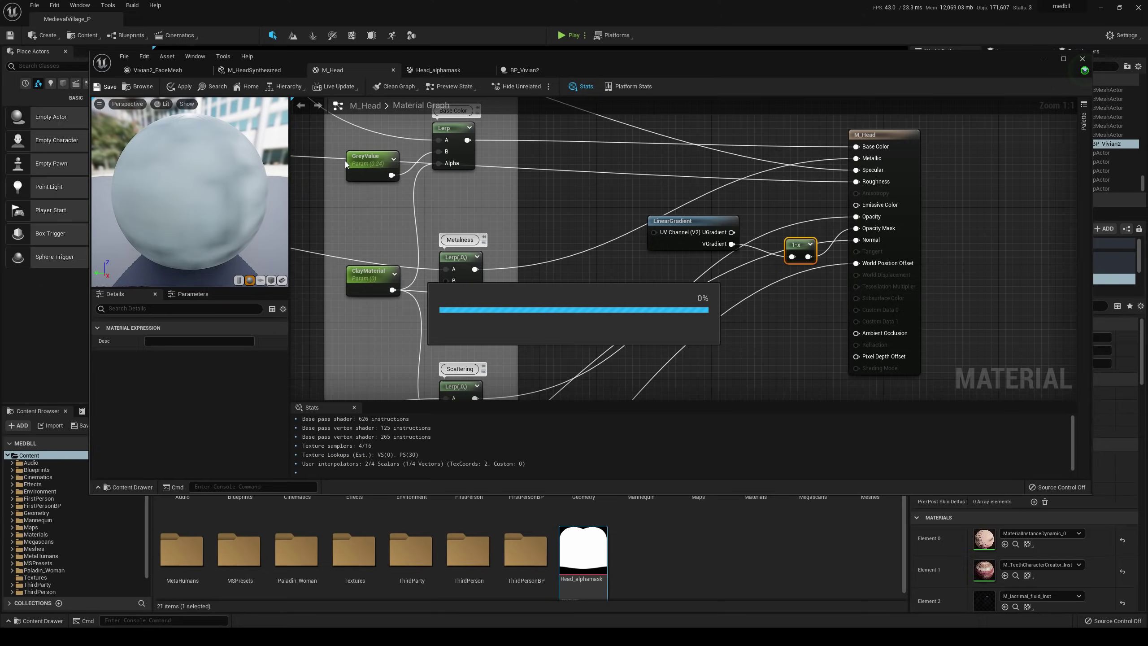
Step: Return to the level and examine the character's neck and collar from the front
left_click(1048, 61)
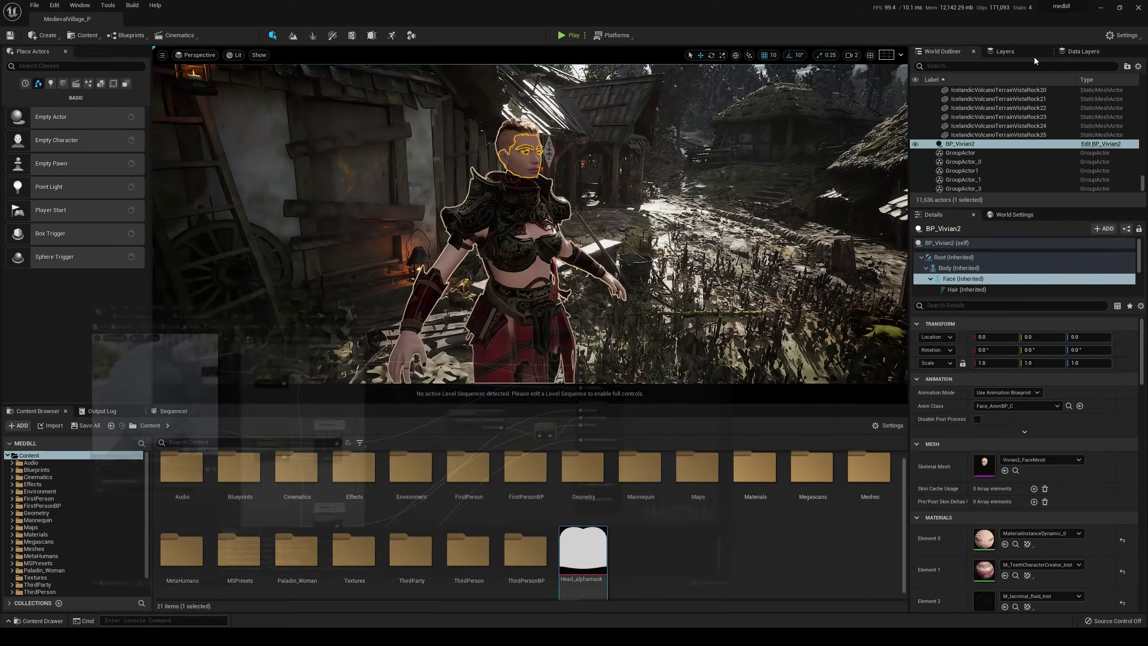
left_click(663, 242)
key("Escape")
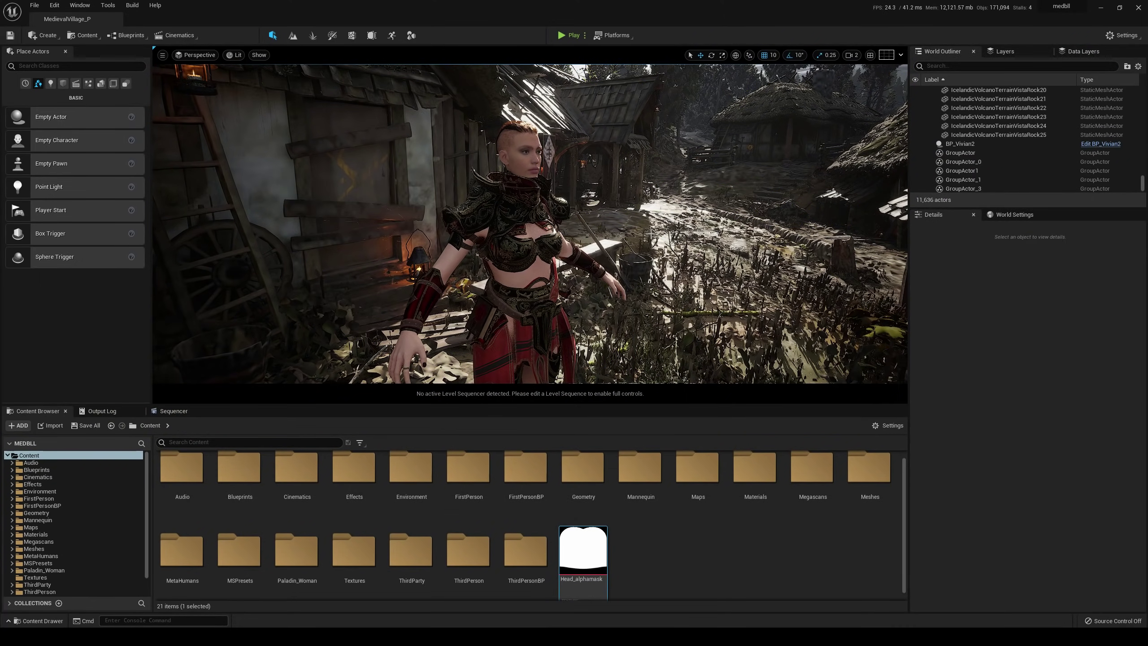
mouse_move(647, 225)
right_mouse_down()
mouse_move(588, 199)
mouse_move(606, 202)
mouse_move(444, 203)
mouse_move(647, 231)
right_mouse_up()
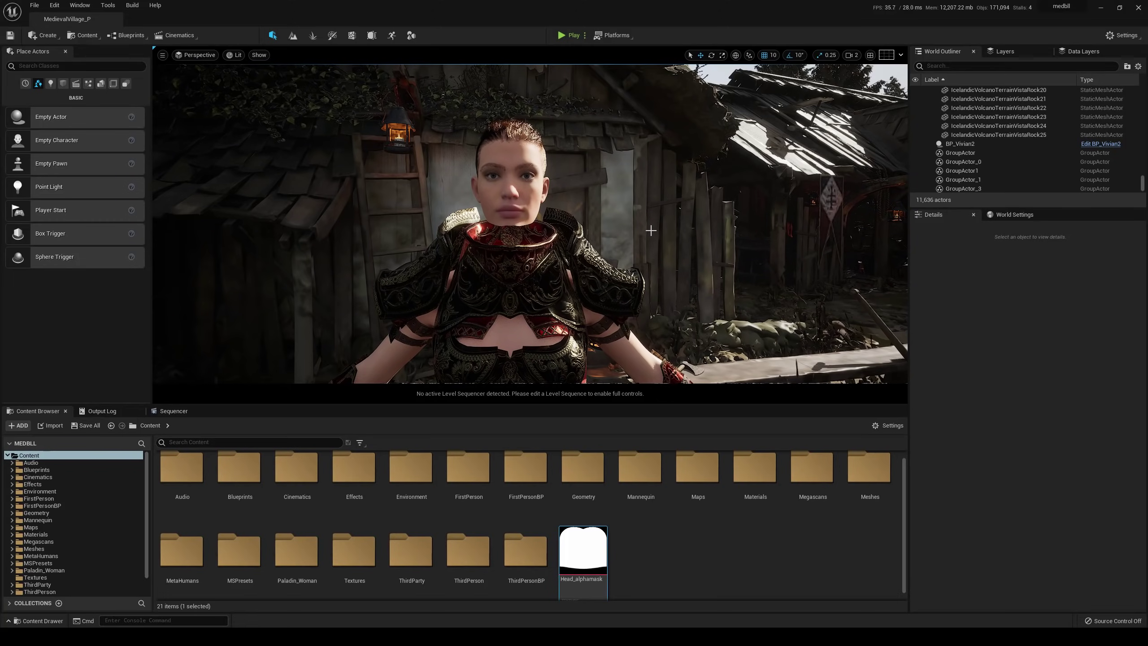
Step: Open the M_HeadSynthesized material instance from the face mesh of BP_Vivian2
left_click(529, 195)
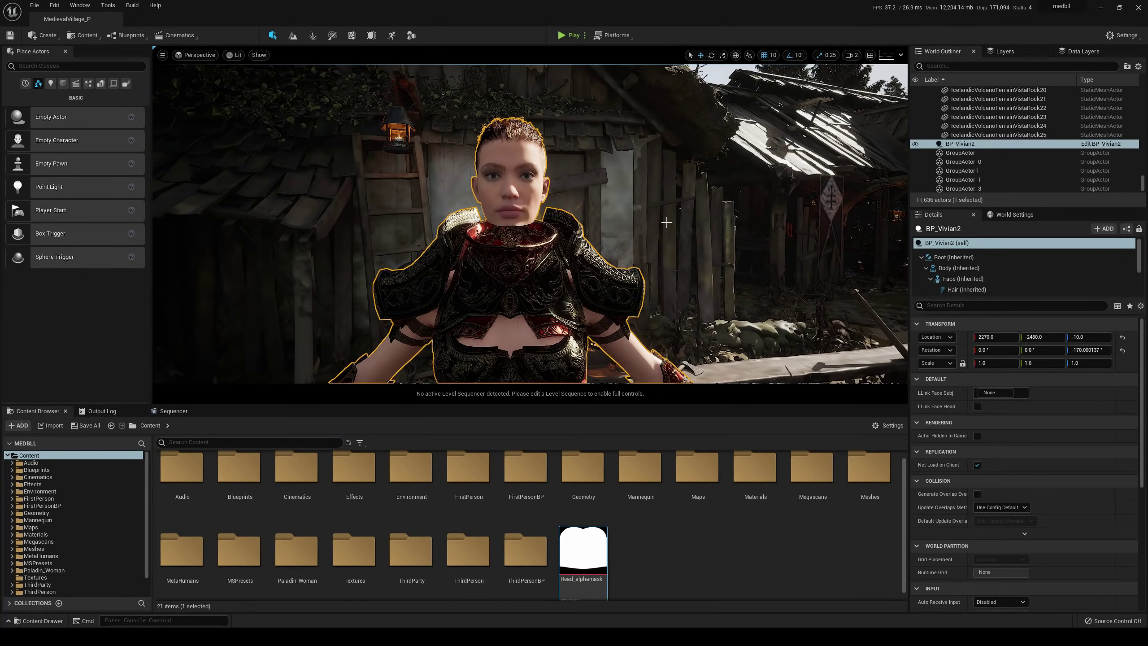
key("f")
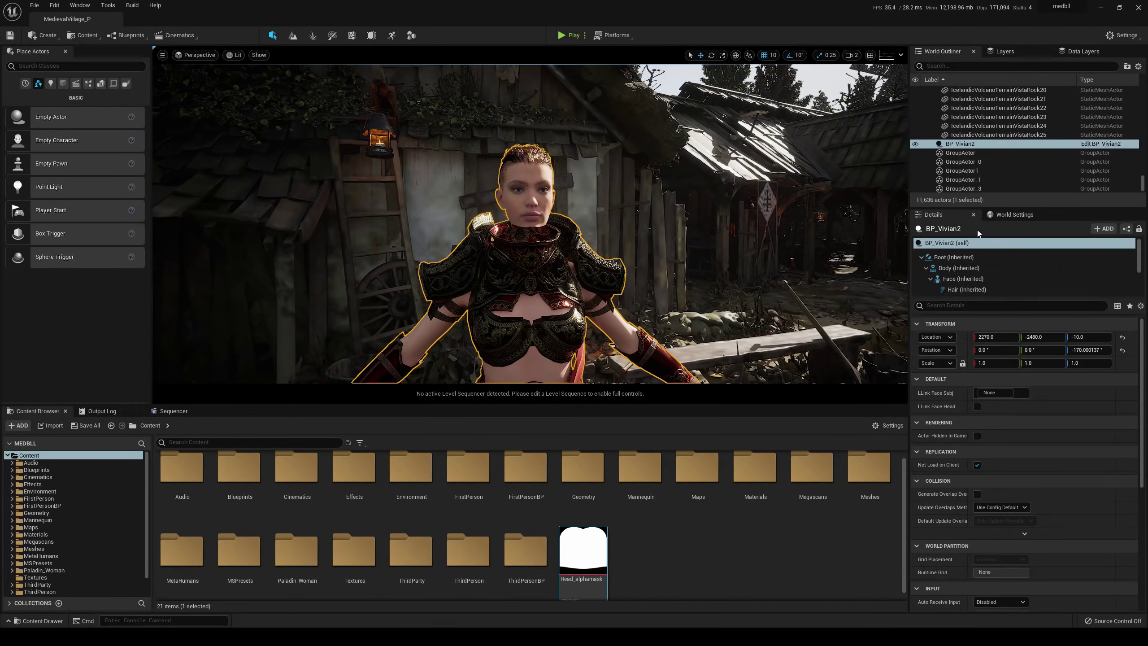
left_click(953, 278)
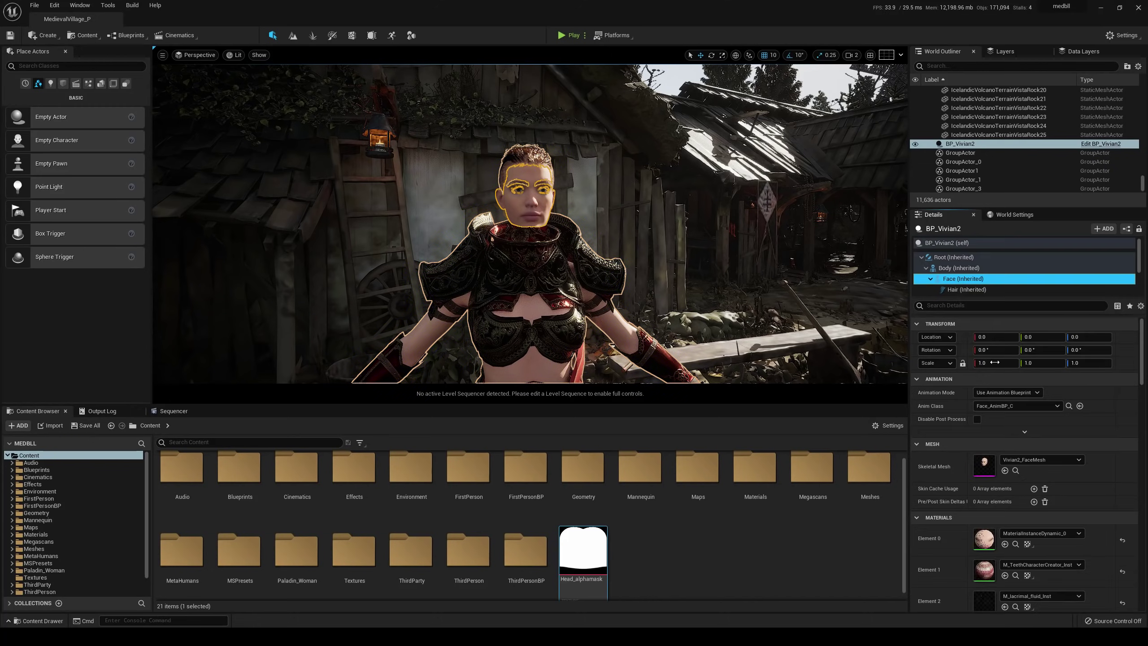
double_click(984, 466)
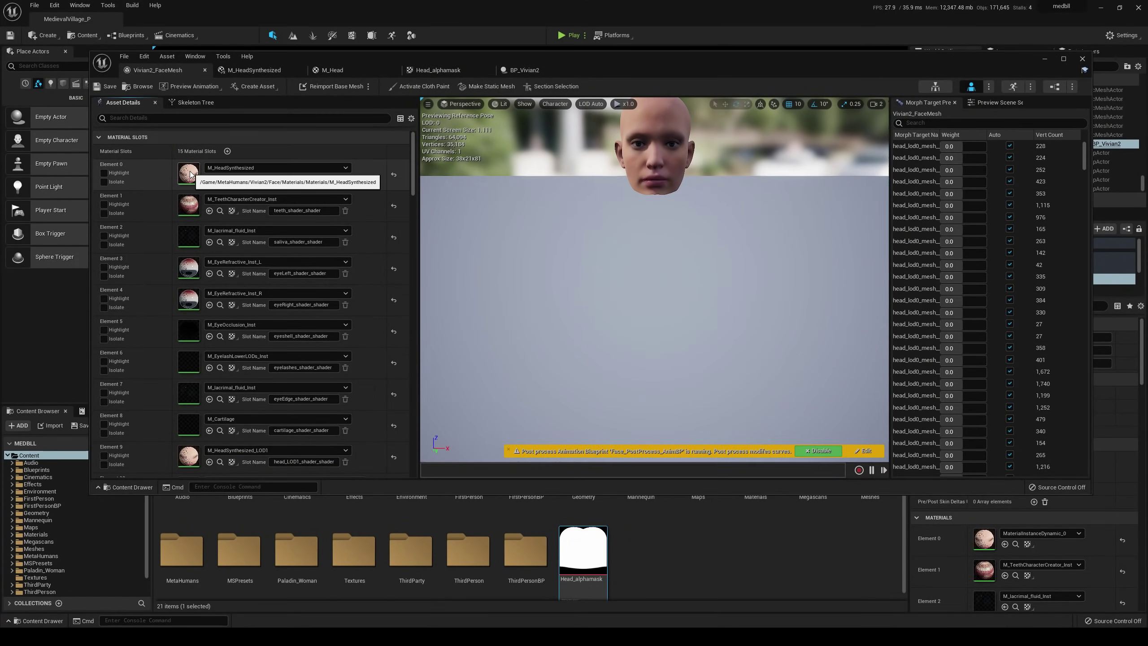
double_click(189, 173)
Step: Filter the M_HeadSynthesized parameters by "mask", enable the Opacity Mask Clip Value override and save the instance
scroll(958, 330, "down", 5)
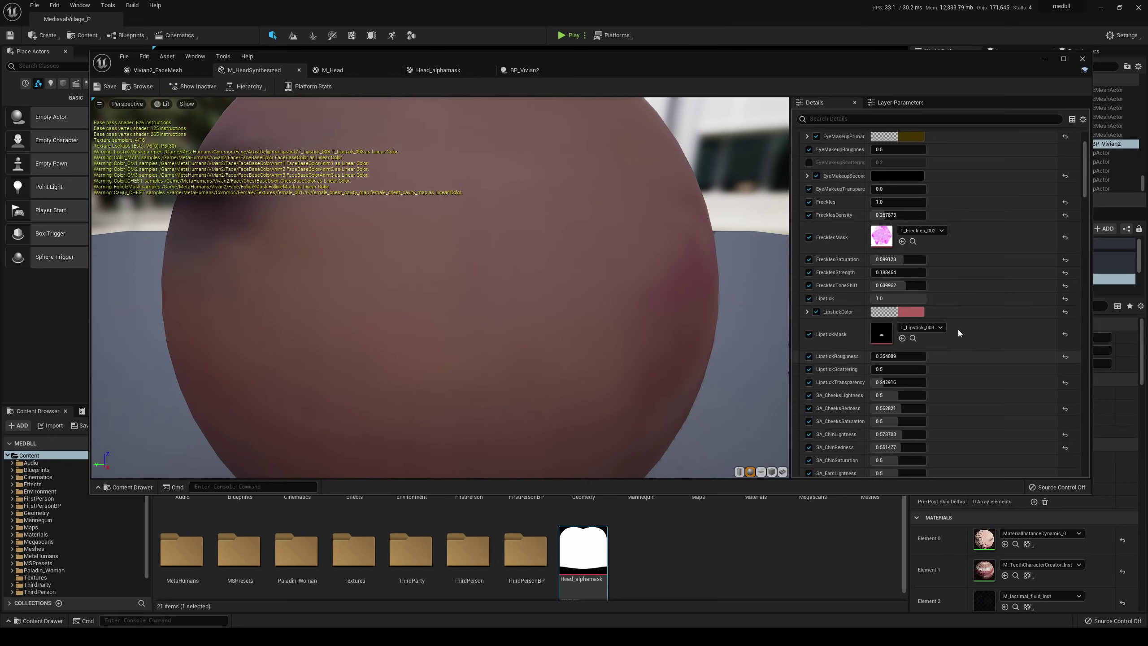
left_click_drag(1083, 198, 1071, 404)
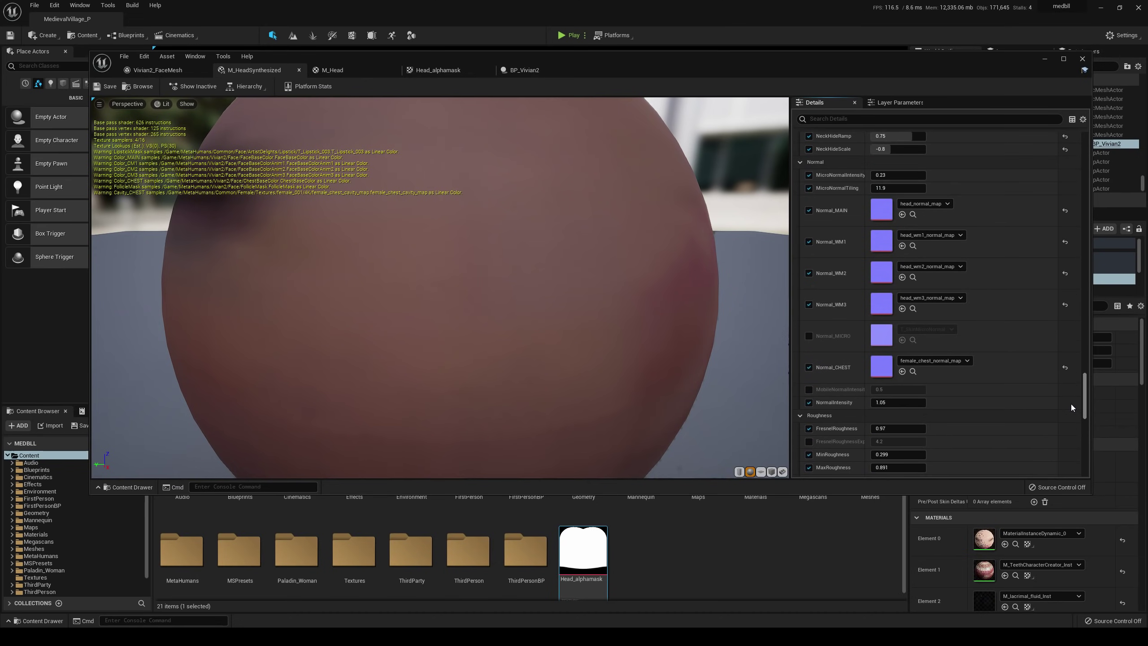
left_click(856, 121)
type("mask")
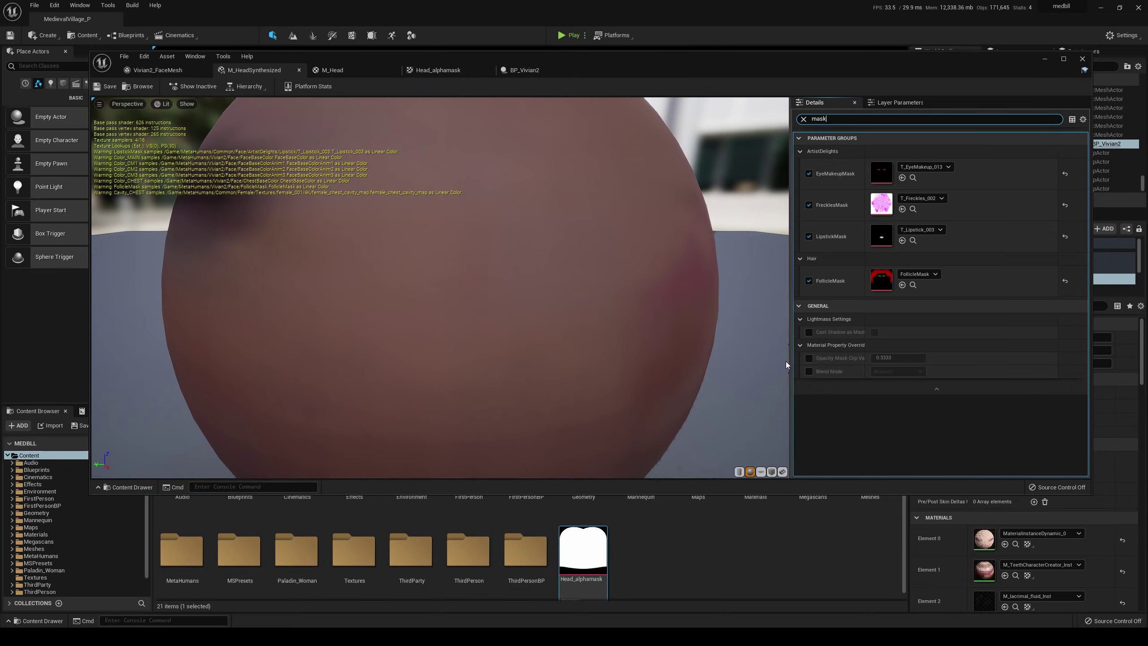
left_click_drag(795, 367, 660, 362)
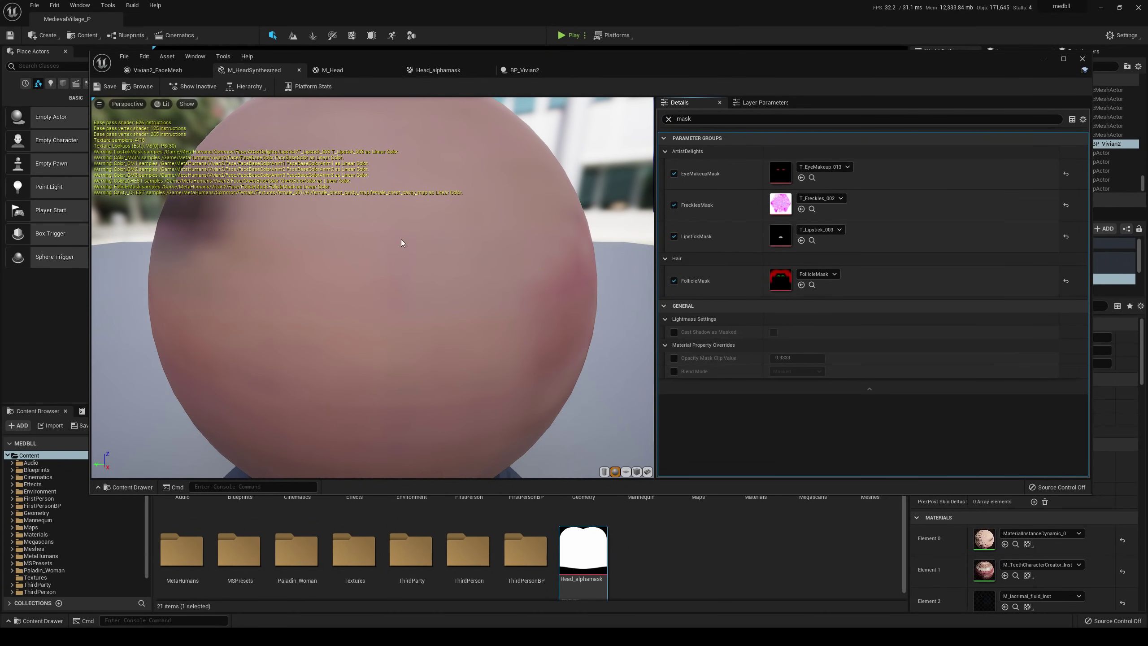
left_click(673, 359)
left_click(107, 86)
left_click(1083, 59)
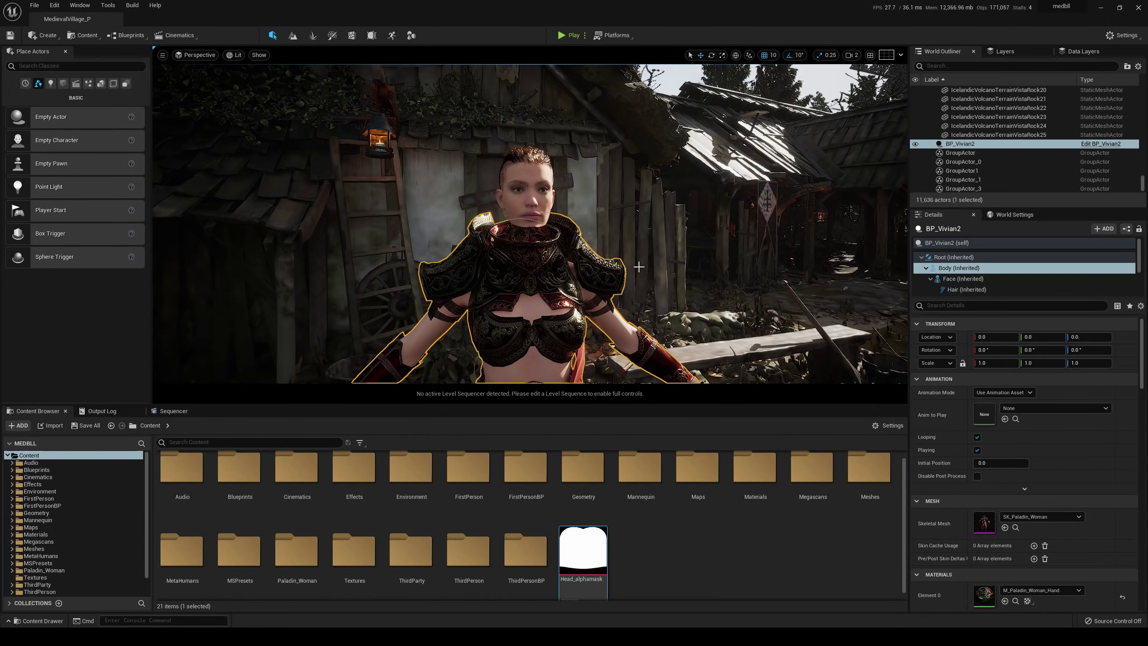
Step: Reopen M_HeadSynthesized from the face's dynamic material, set its Opacity Mask Clip Value to 0.2 and save
left_click(515, 201)
double_click(984, 538)
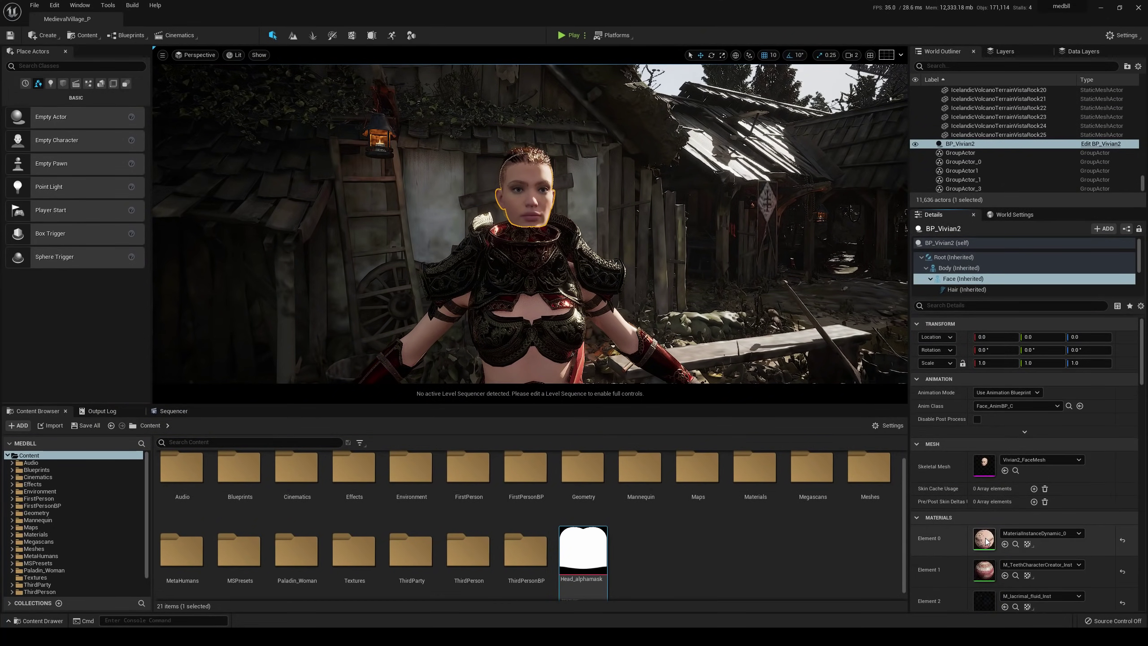
double_click(352, 167)
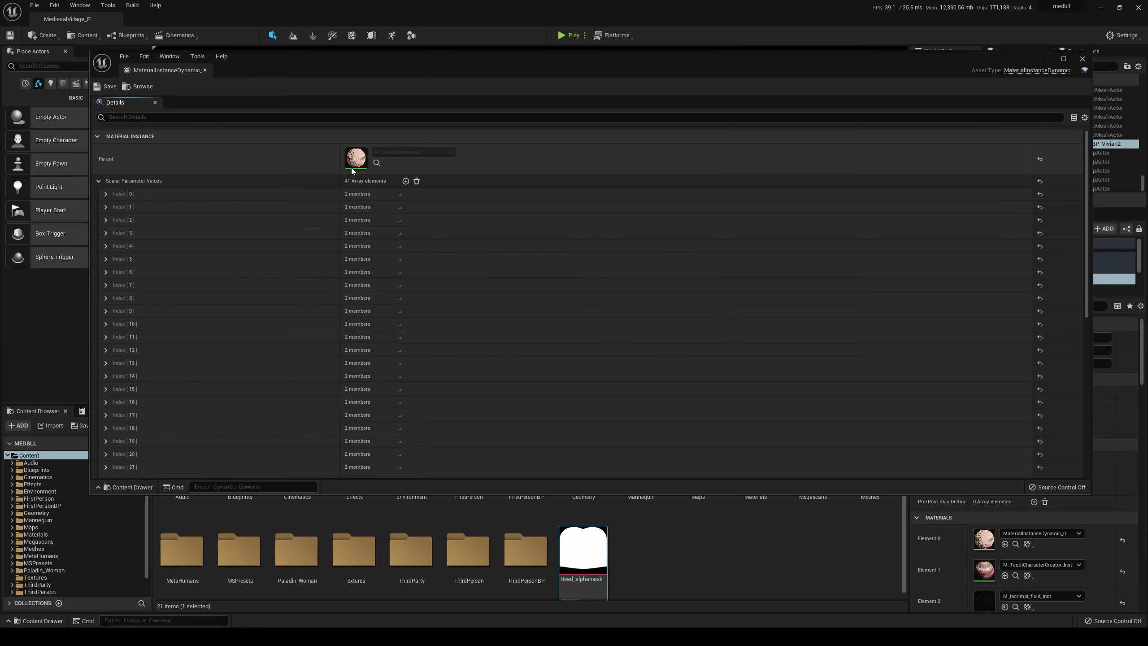
left_click(733, 119)
type("mask")
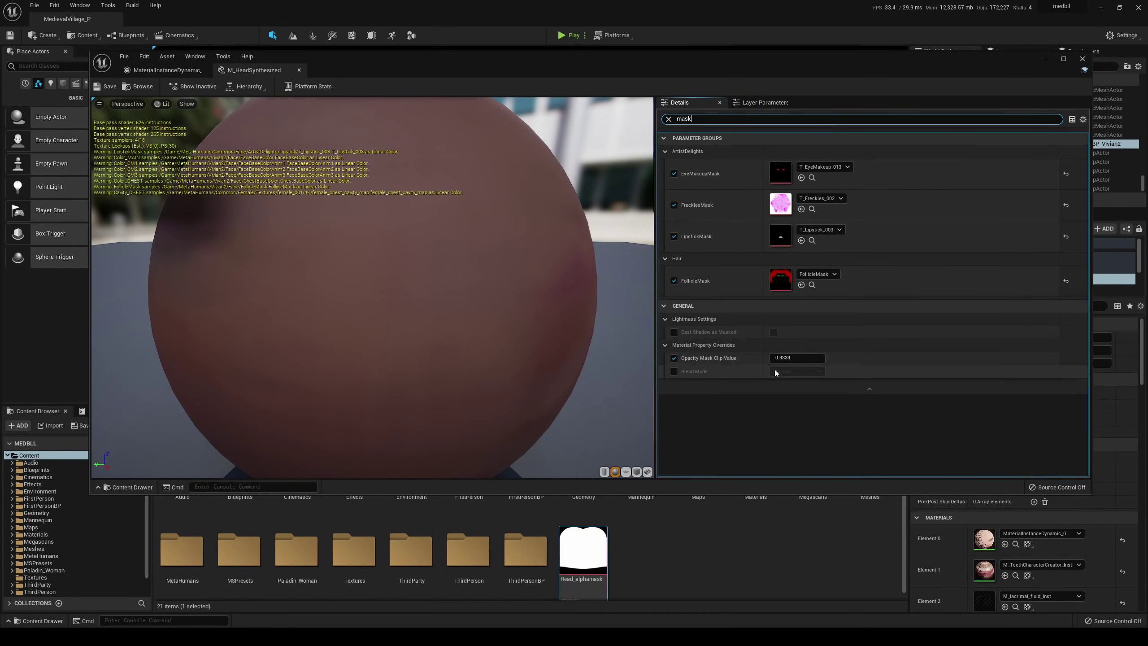
left_click(785, 359)
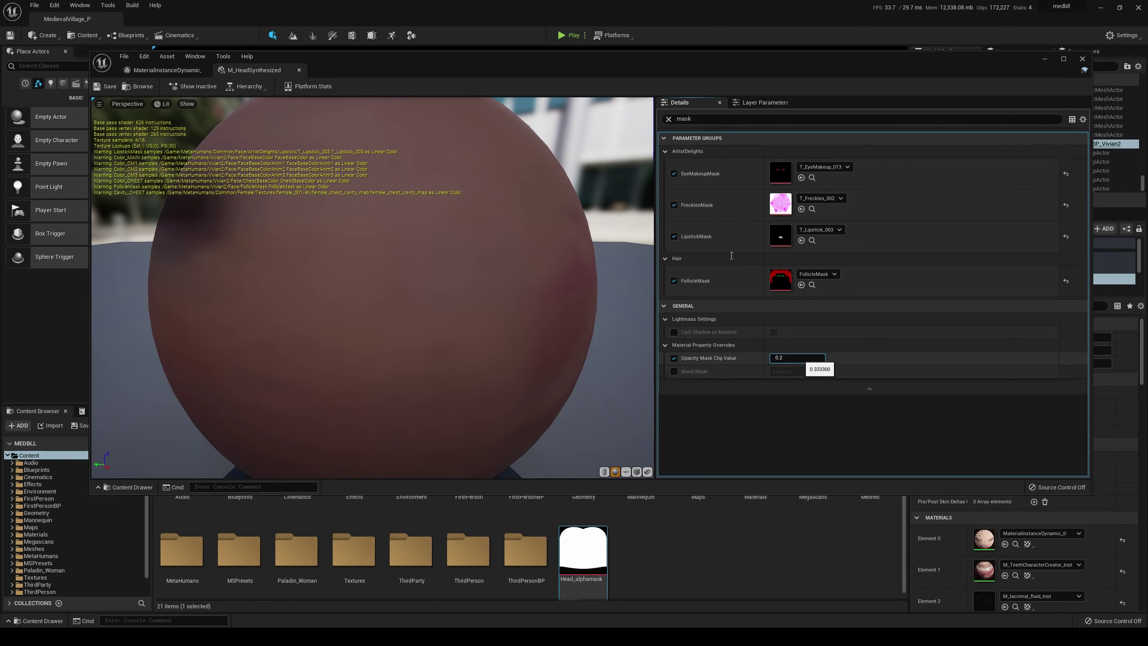
left_click(108, 89)
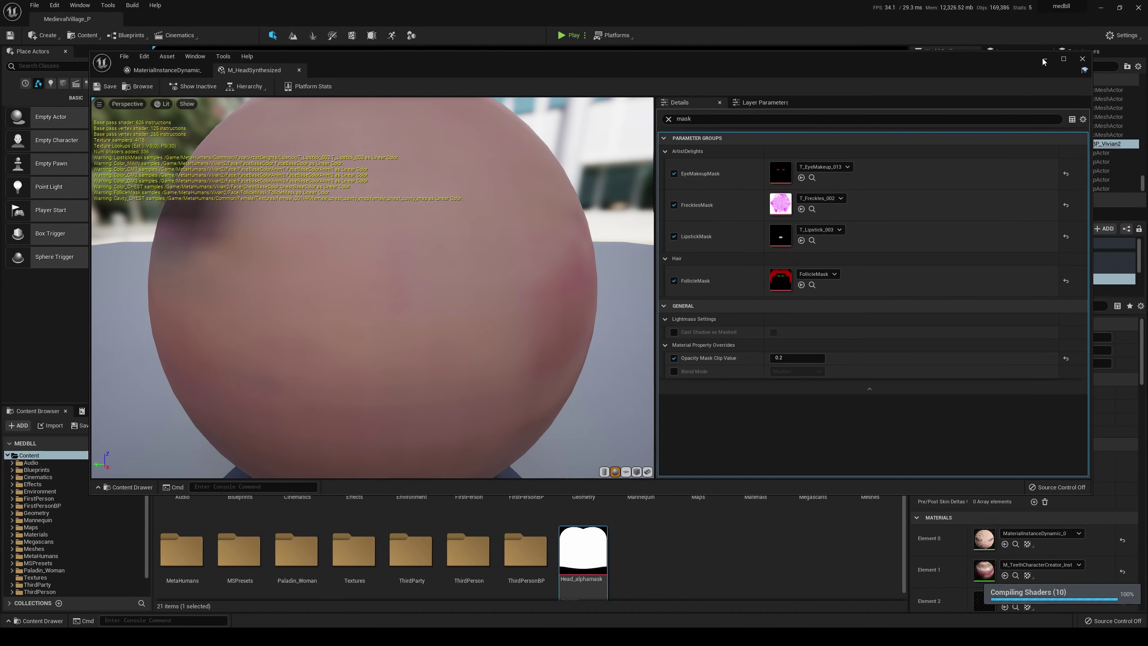
left_click(1045, 59)
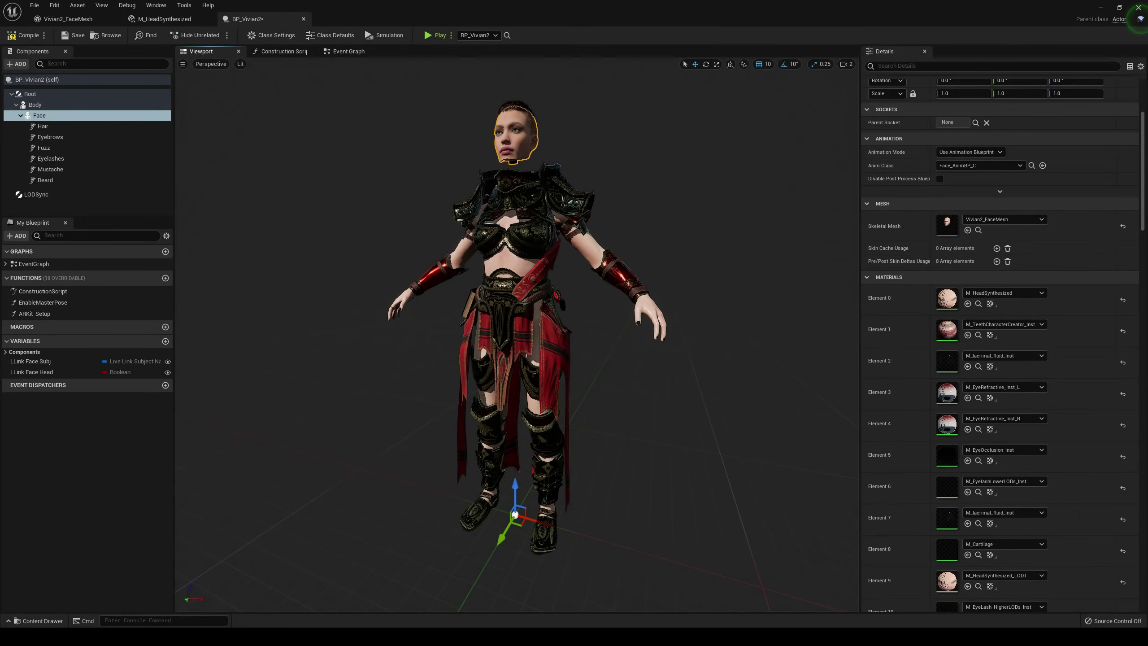
Step: Save the BP_Vivian2 blueprint and check its Body and Face components in the preview
left_click(72, 36)
left_click(93, 105)
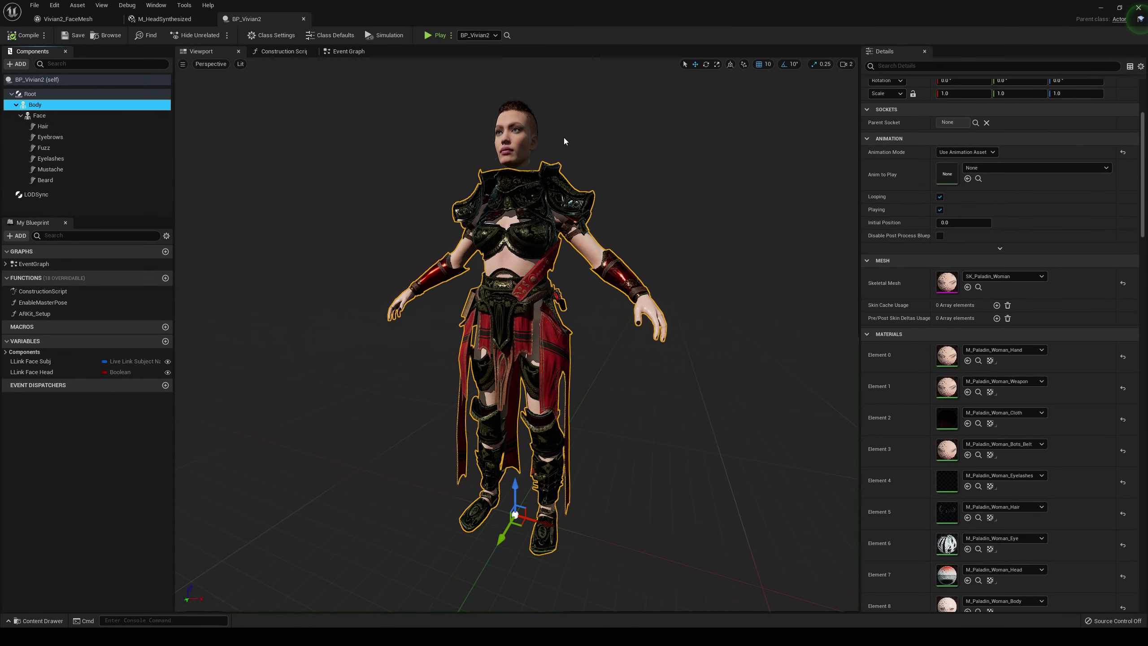
left_click(537, 137)
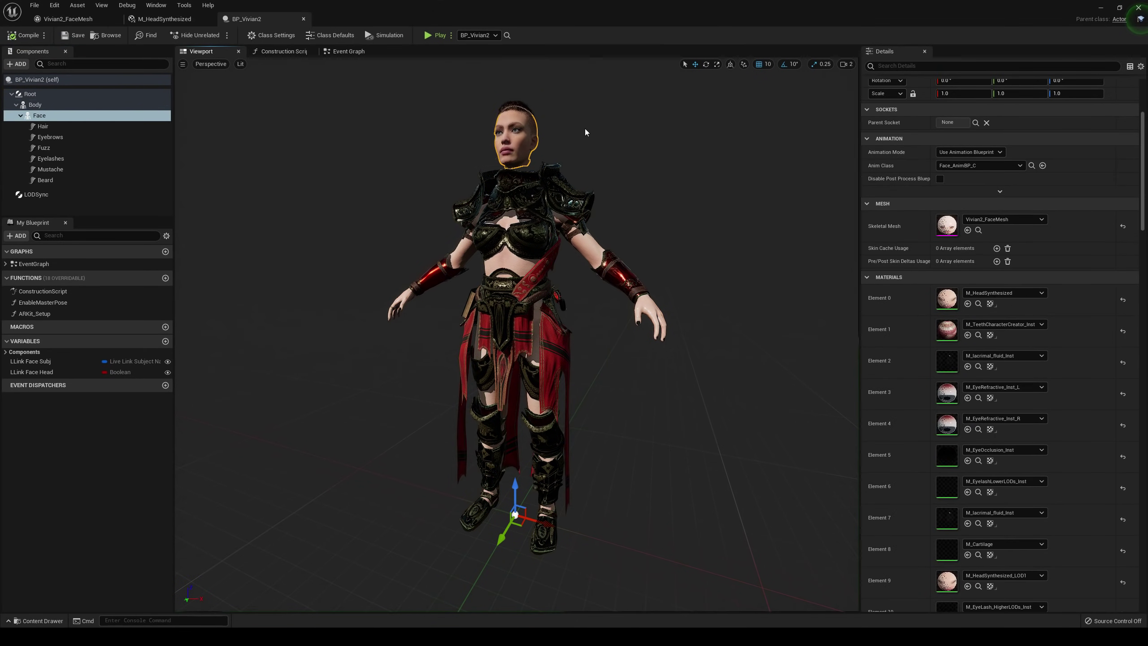
Step: Set the Face component's Z location to -5.0 and compile the BP_Vivian2 blueprint
left_click(518, 204)
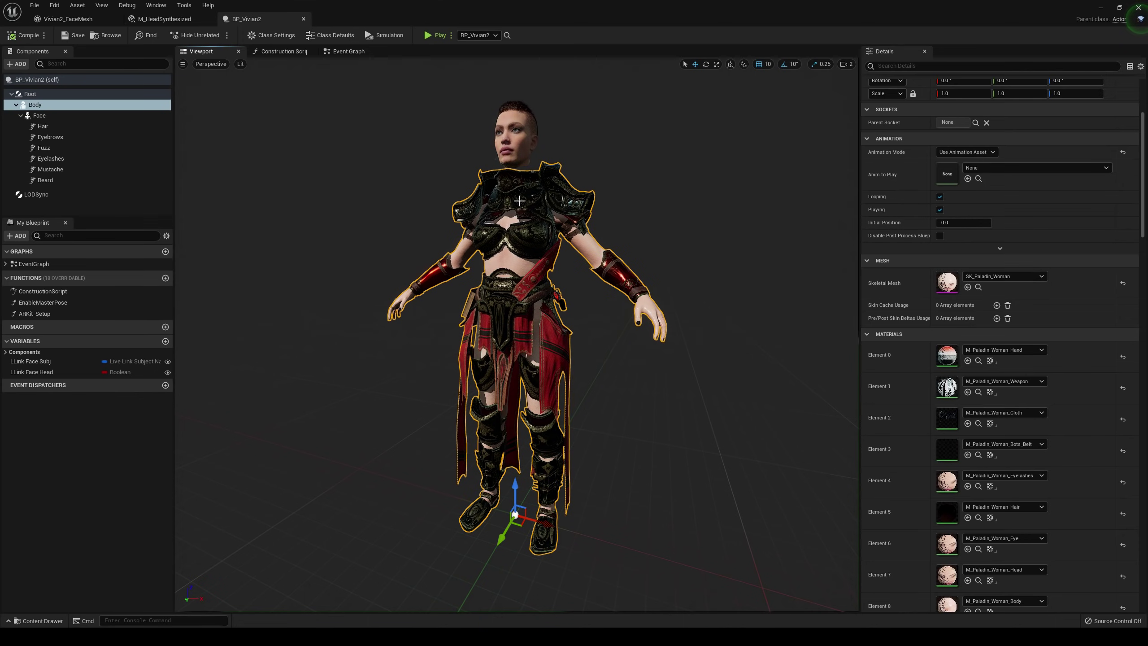
left_click(509, 134)
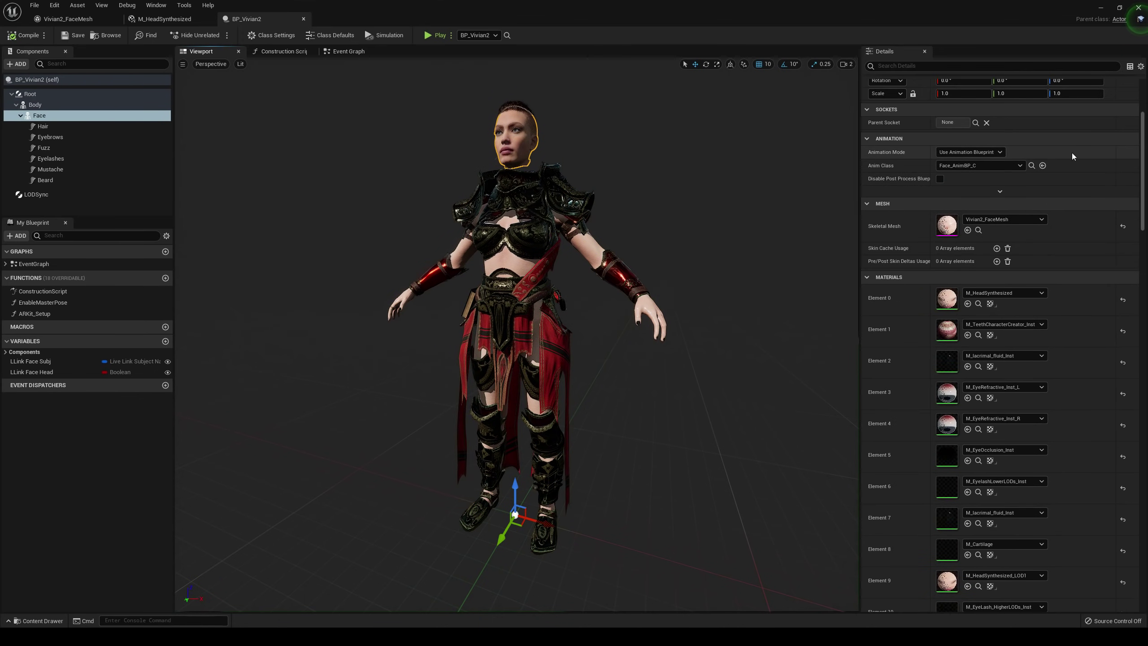
scroll(1072, 168, "up", 2)
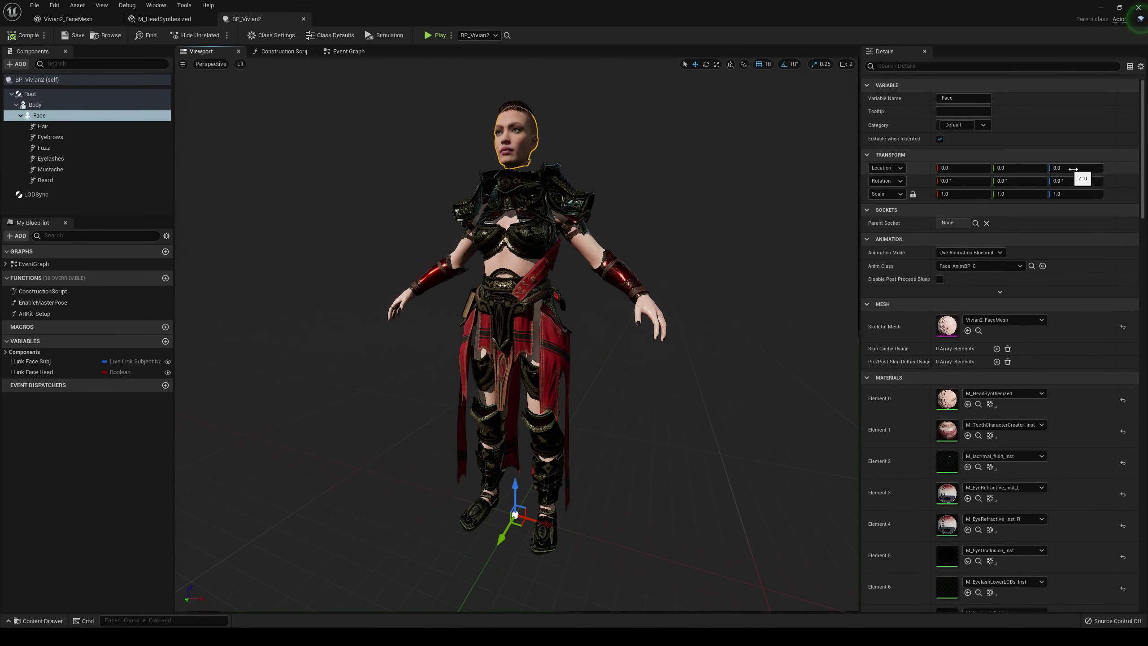
left_click(1071, 168)
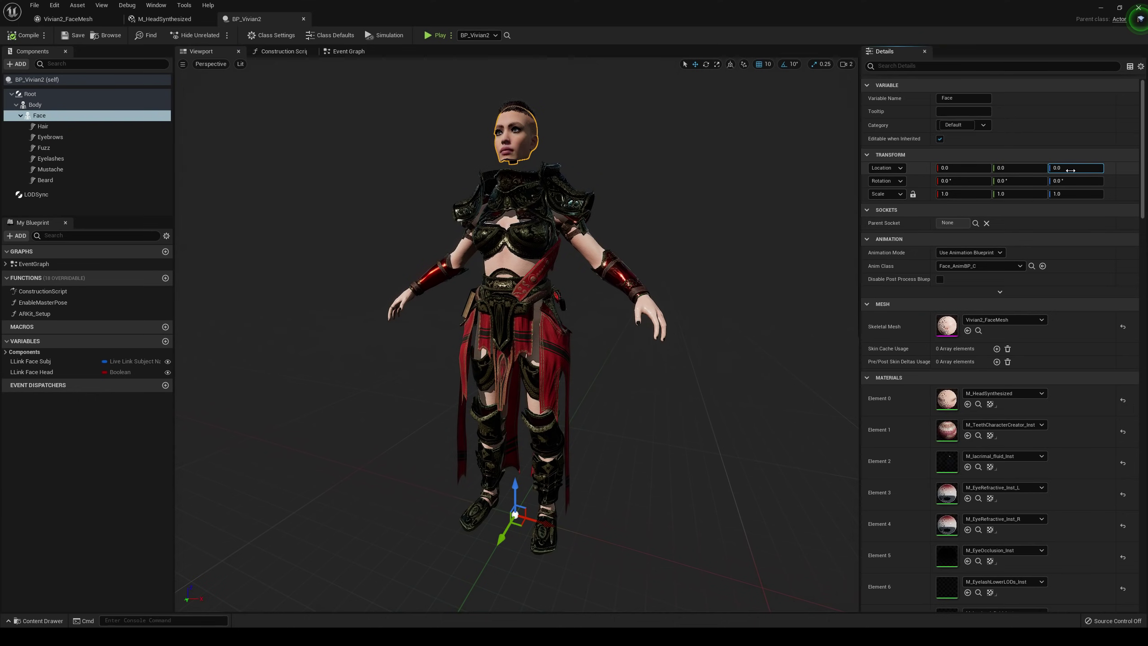
left_click_drag(796, 56, 1054, 171)
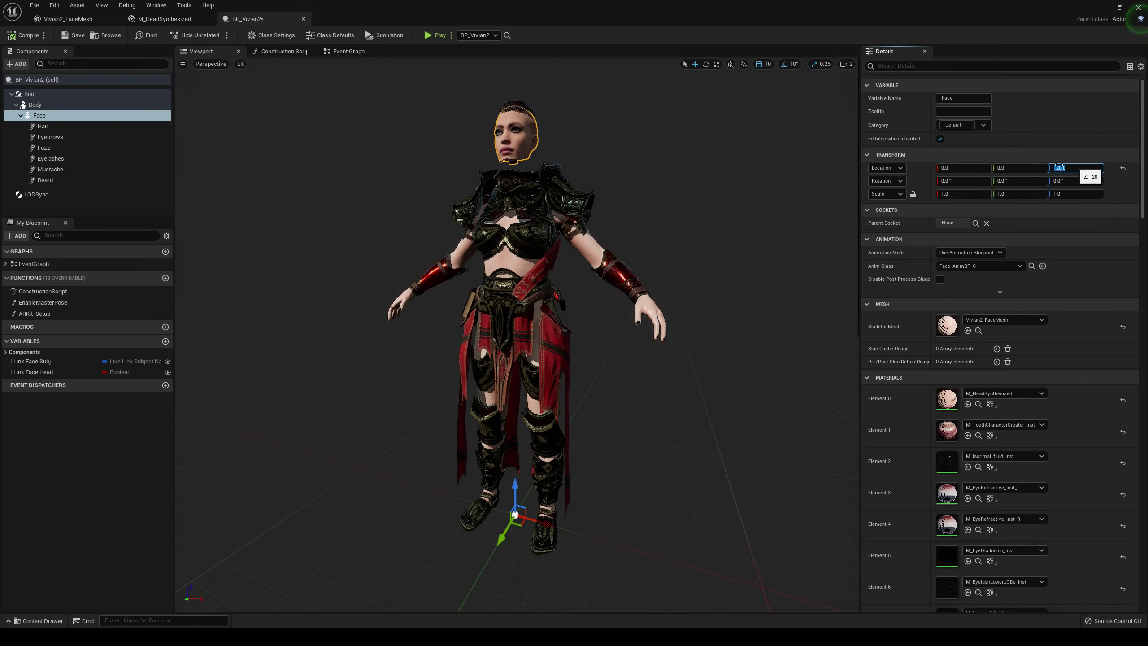
left_click(26, 38)
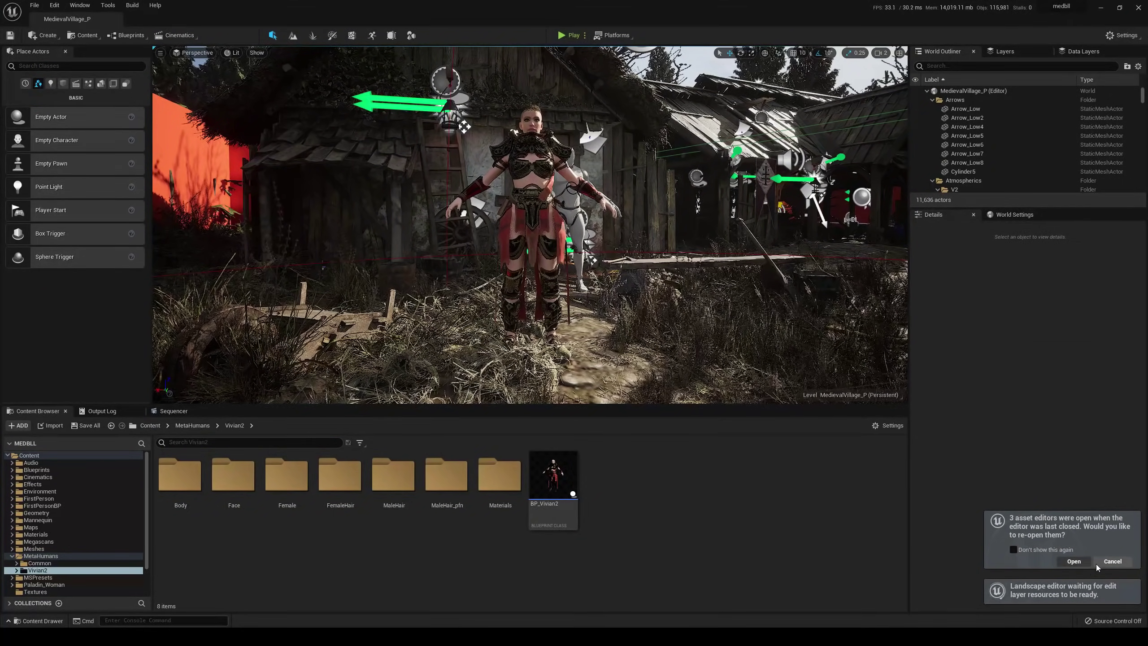
Step: Decline reopening the earlier asset editors and inspect how BP_Vivian2's head sits in the armour collar in the level
left_click(1112, 561)
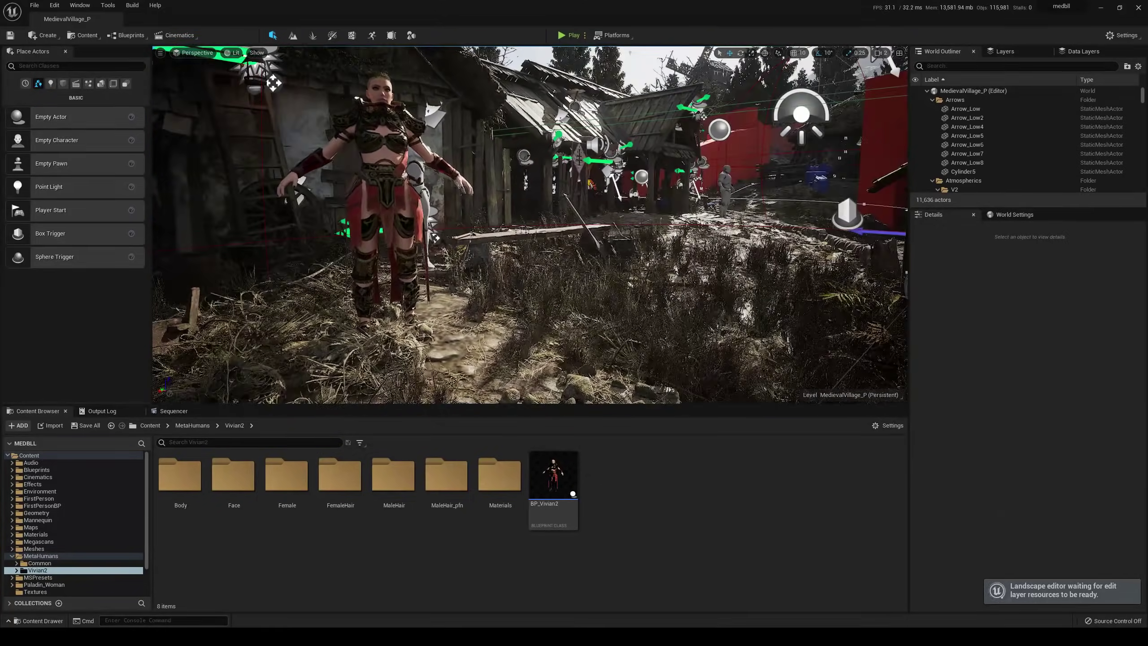
right_click_drag(329, 57, 808, 221)
mouse_move(574, 193)
right_mouse_down()
mouse_move(556, 190)
mouse_move(574, 193)
right_mouse_up()
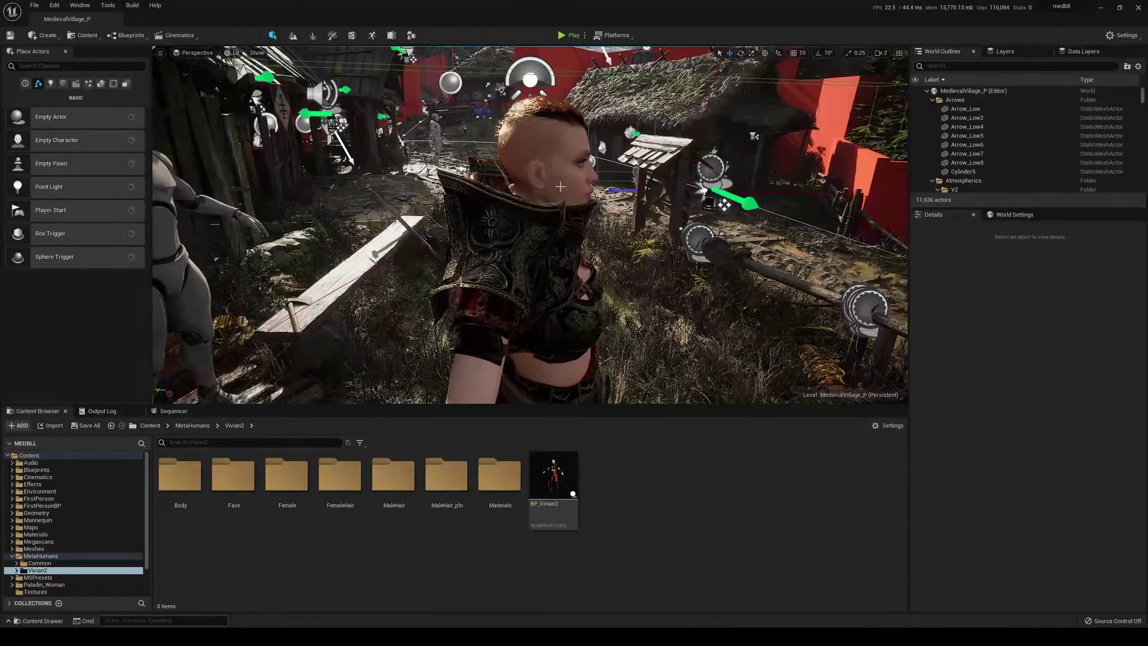
left_click(573, 193)
key("f")
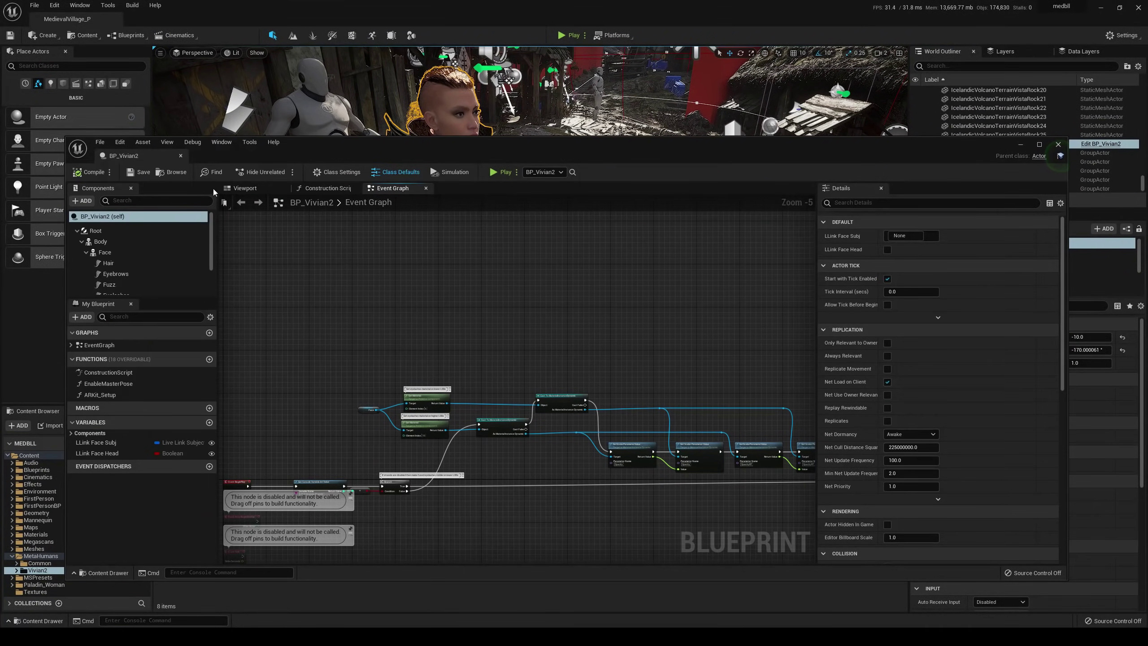
Step: In the BP_Vivian2 blueprint, move the Face component to about Y -3.84 and Z -6.43, then compile and save
left_click(245, 188)
right_click_drag(514, 337, 655, 327)
key("w")
key("a")
left_click(490, 260)
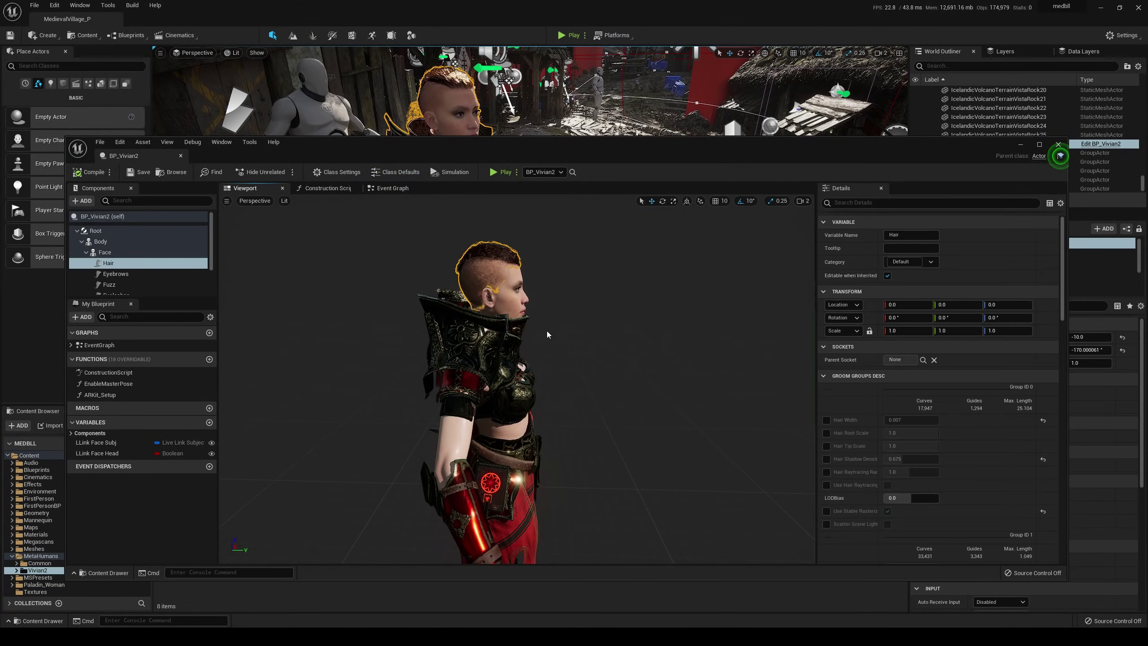
left_click(511, 291)
scroll(518, 338, "down", 2)
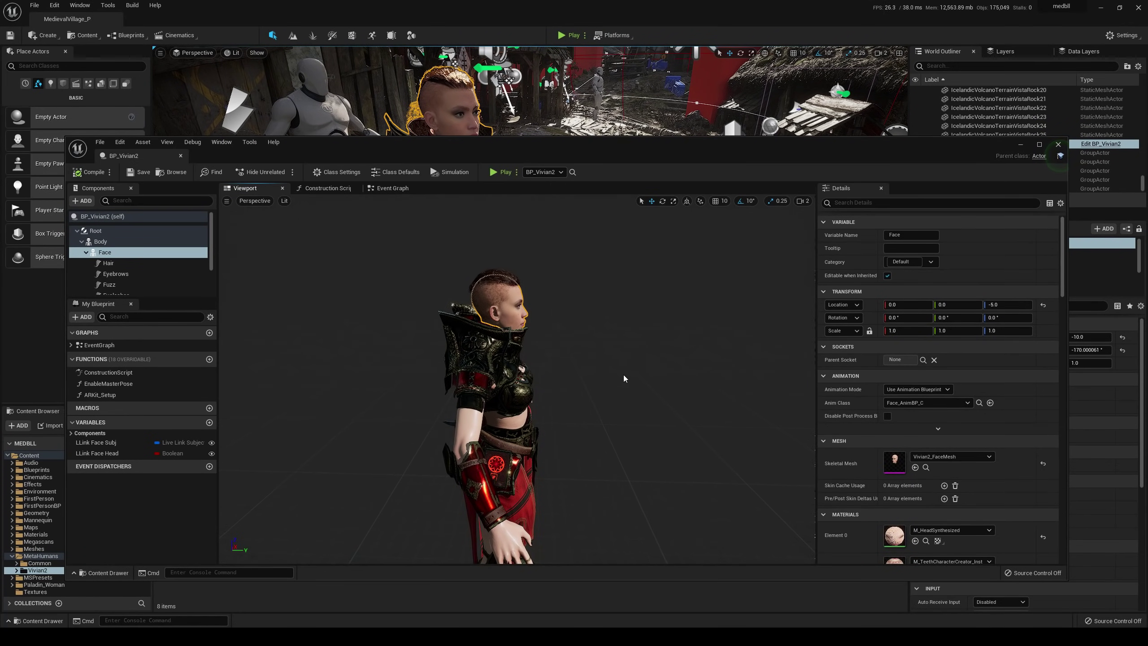
mouse_move(624, 379)
right_mouse_down()
mouse_move(642, 425)
mouse_move(623, 379)
right_mouse_up()
key("s")
left_click_drag(541, 531, 500, 512)
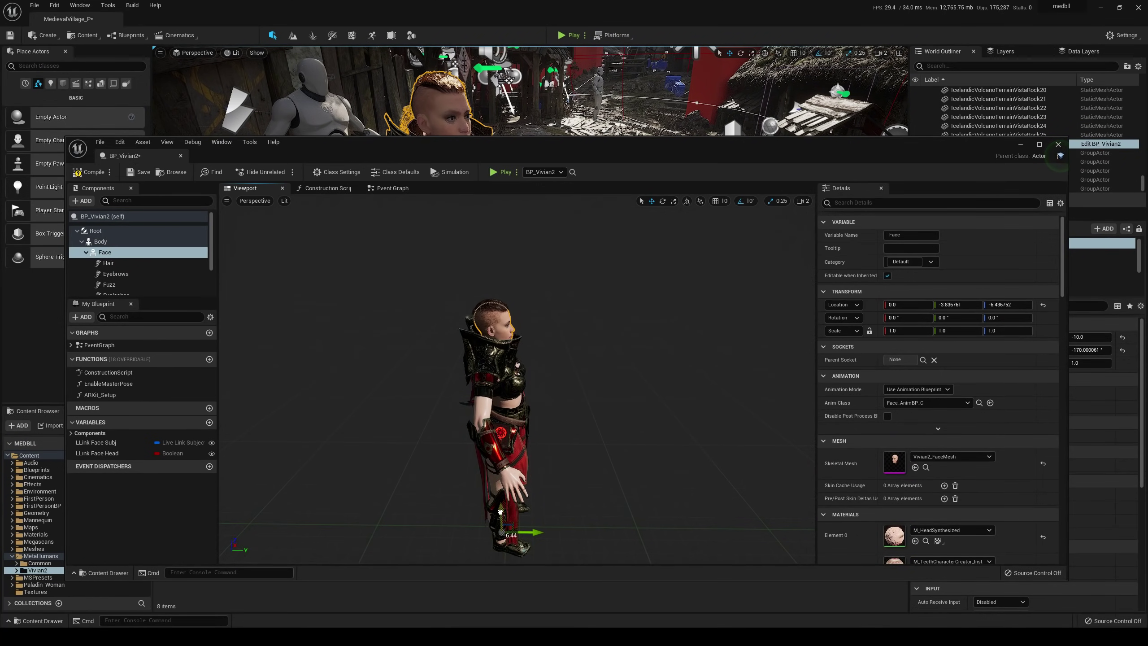
left_click(105, 177)
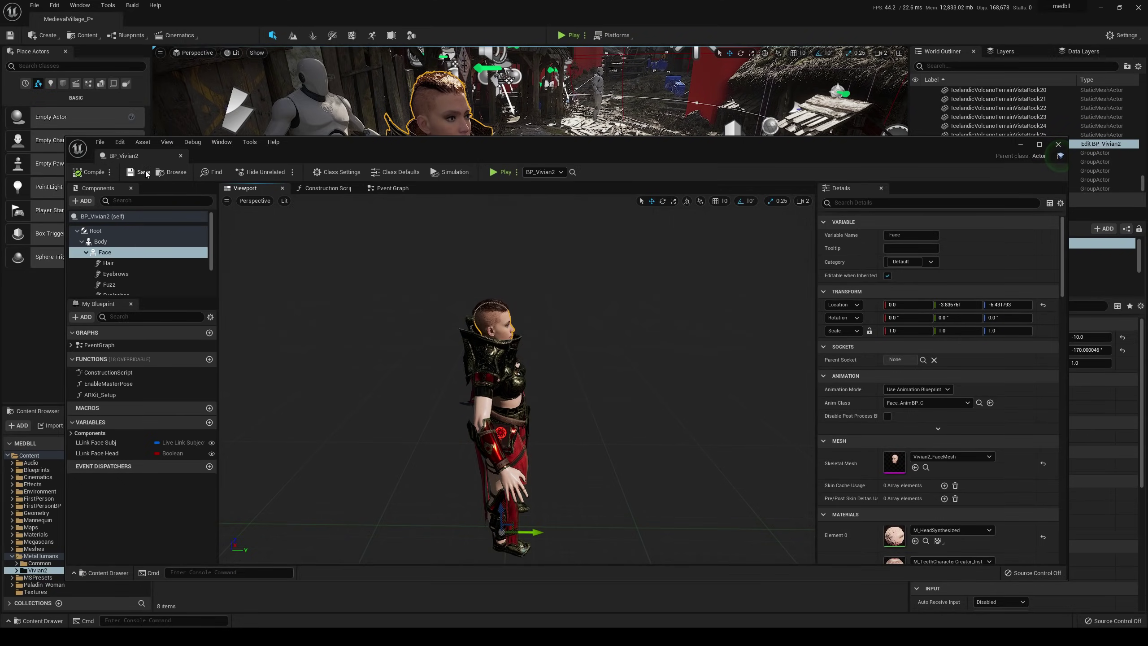
Step: Return to the level, hide the editor icons and inspect the armoured character from the front
left_click(1021, 145)
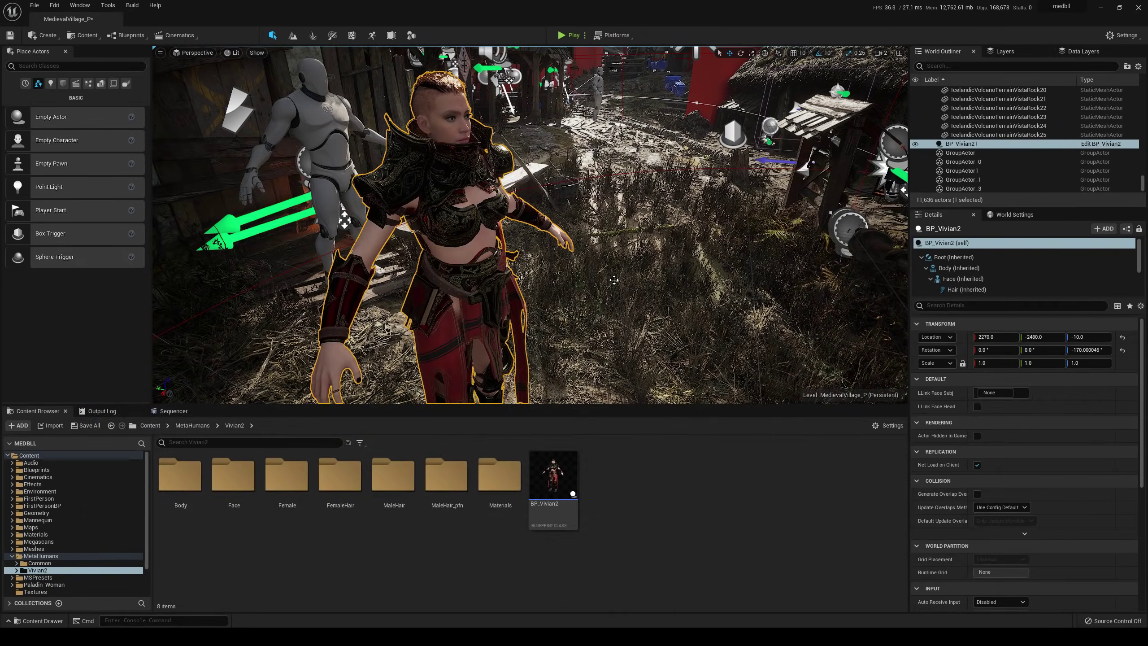
right_click_drag(530, 225, 452, 219)
middle_click_drag(670, 348, 697, 295)
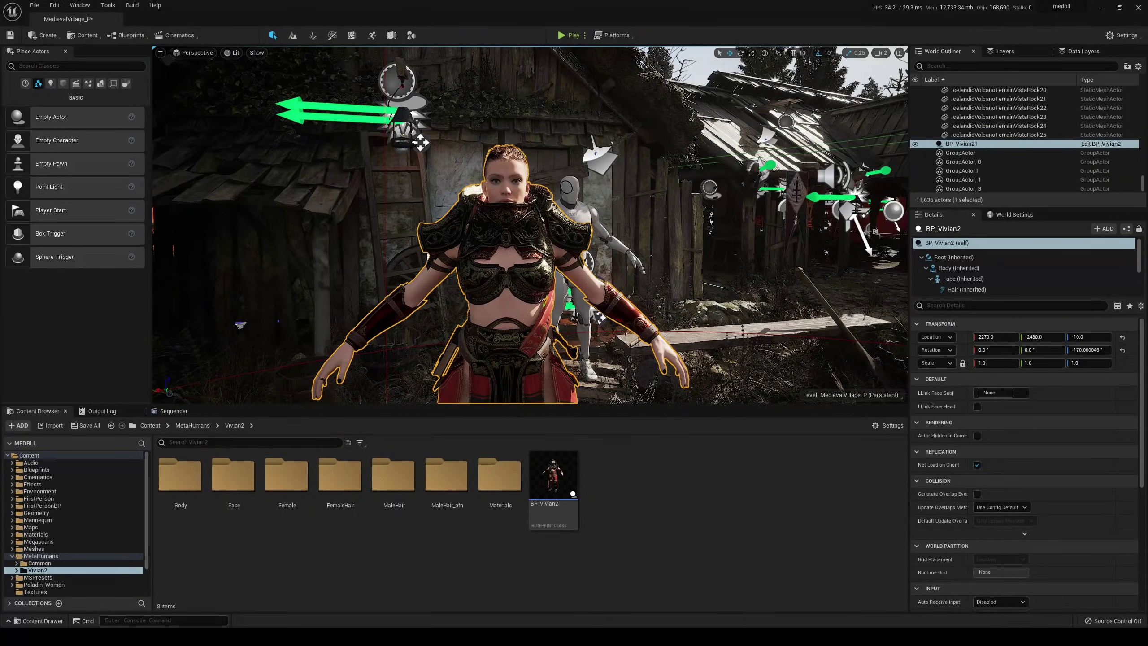
right_click_drag(694, 299, 693, 299)
key("g")
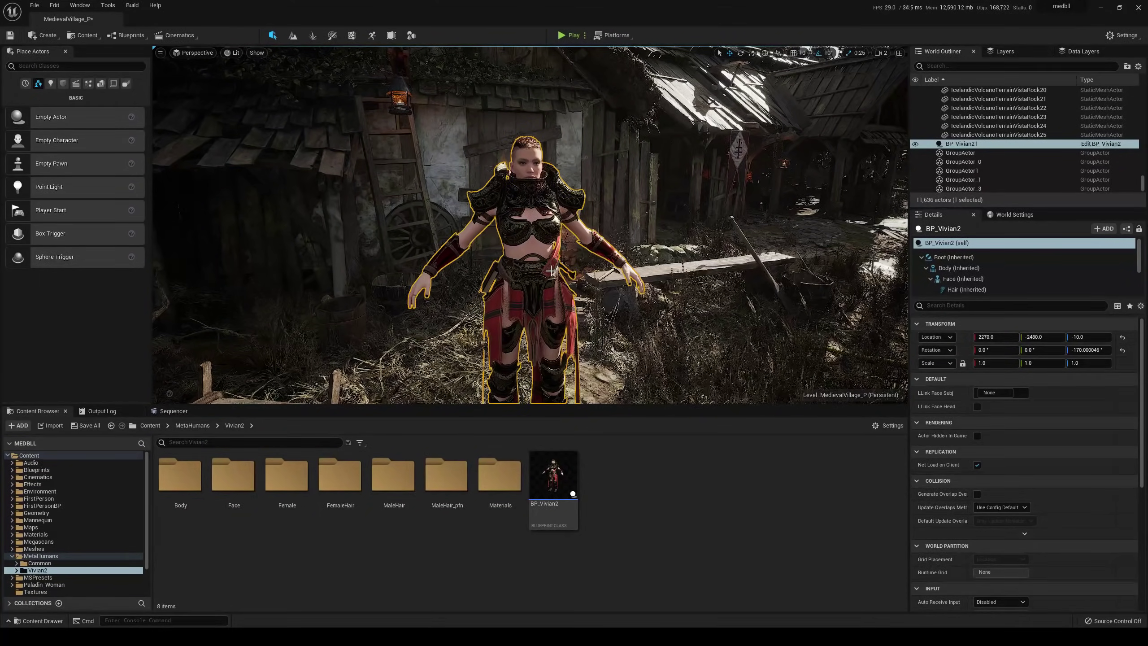
right_click_drag(693, 299, 693, 299)
right_click_drag(890, 312, 890, 311)
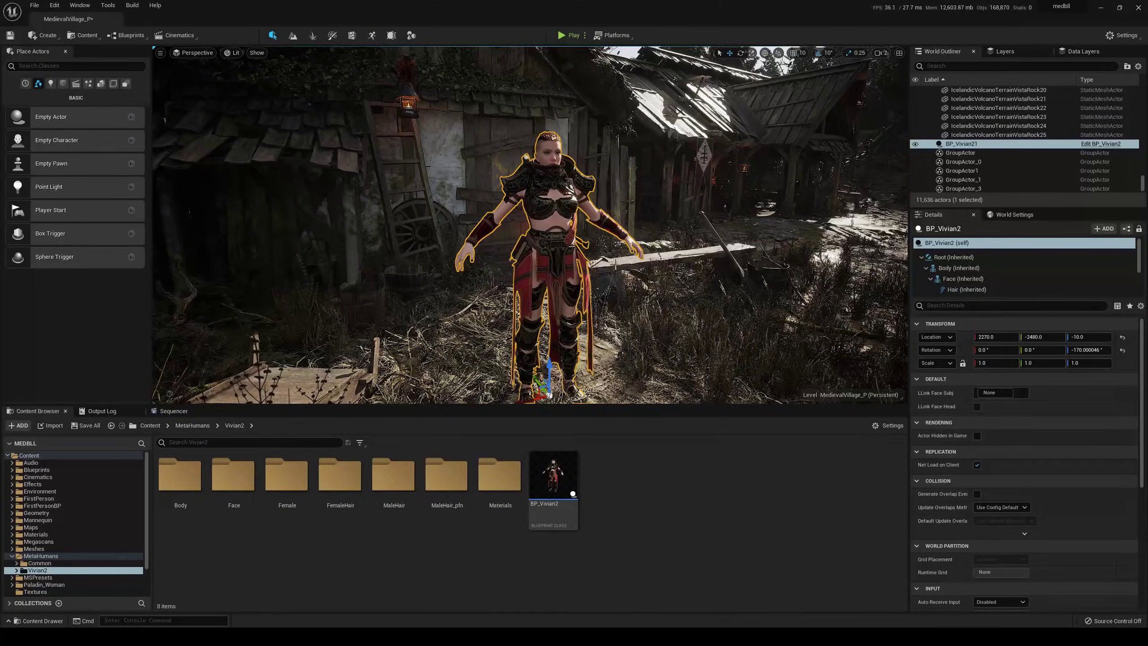
Step: Create a level sequence saved as NewLevelSequence and add the BP_Vivian2 actor to it
left_click(180, 36)
left_click(368, 65)
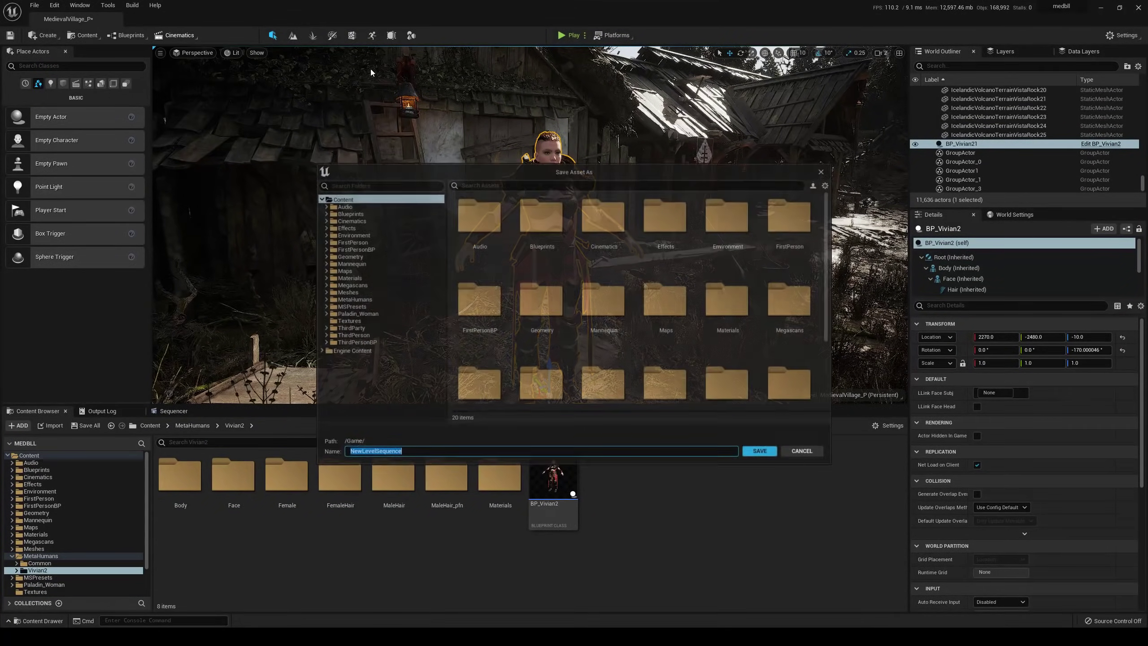
left_click(759, 451)
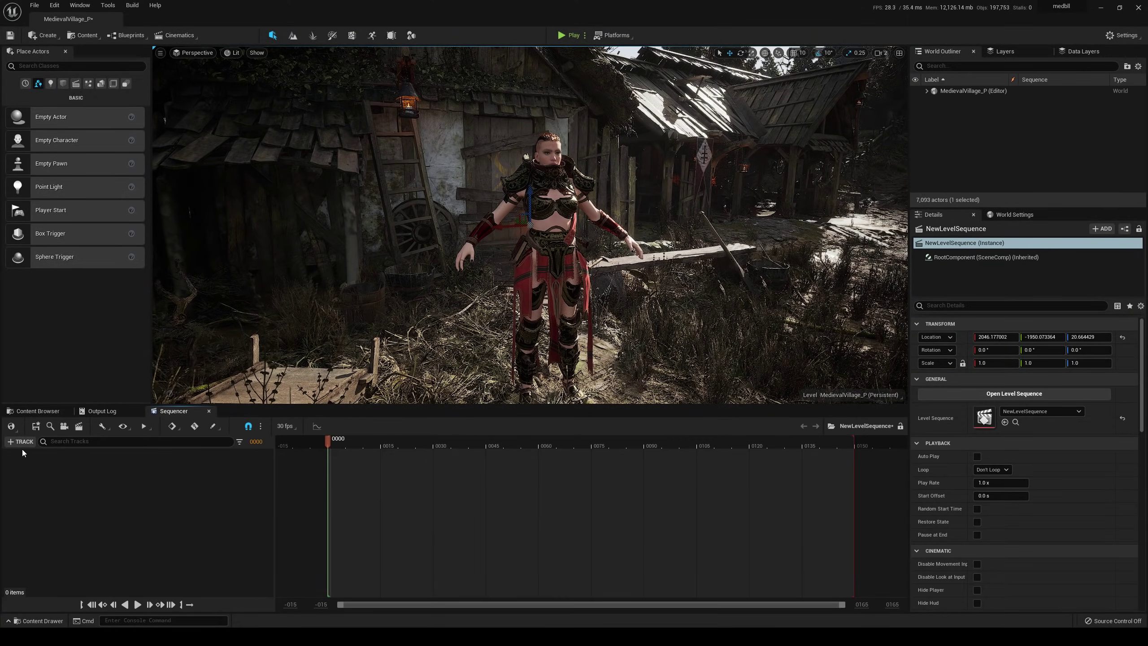
left_click(21, 441)
mouse_move(45, 456)
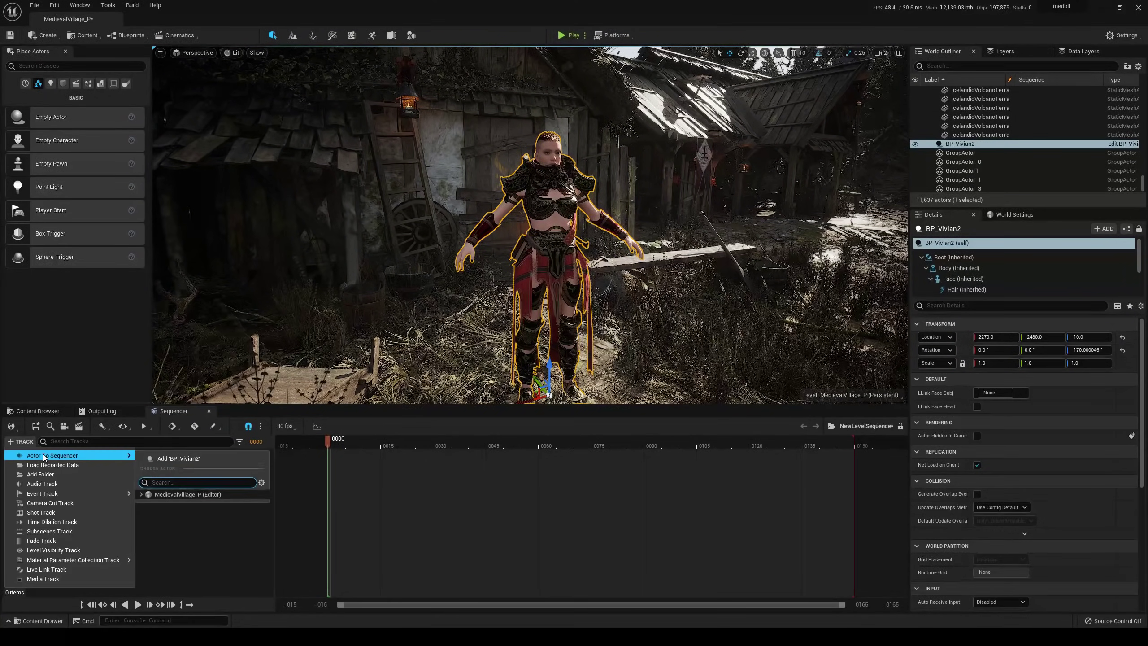
left_click(141, 494)
left_click(189, 430)
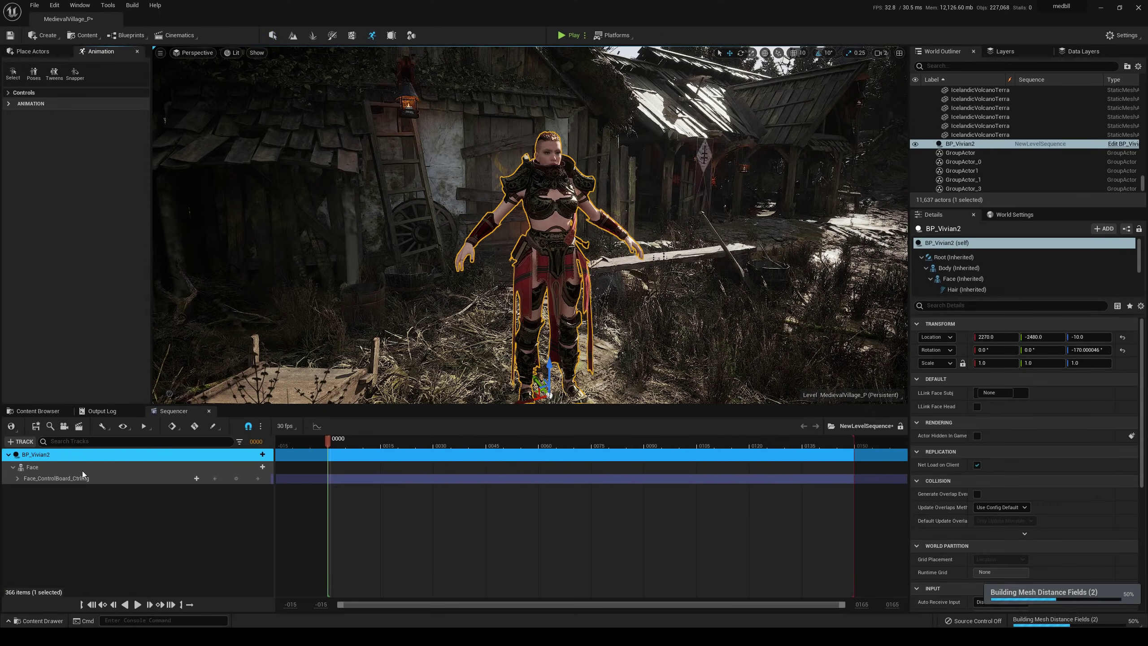
Step: Delete the Face_ControlBoard_CtrlRig track from BP_Vivian2's Face in the sequence
left_click(90, 465)
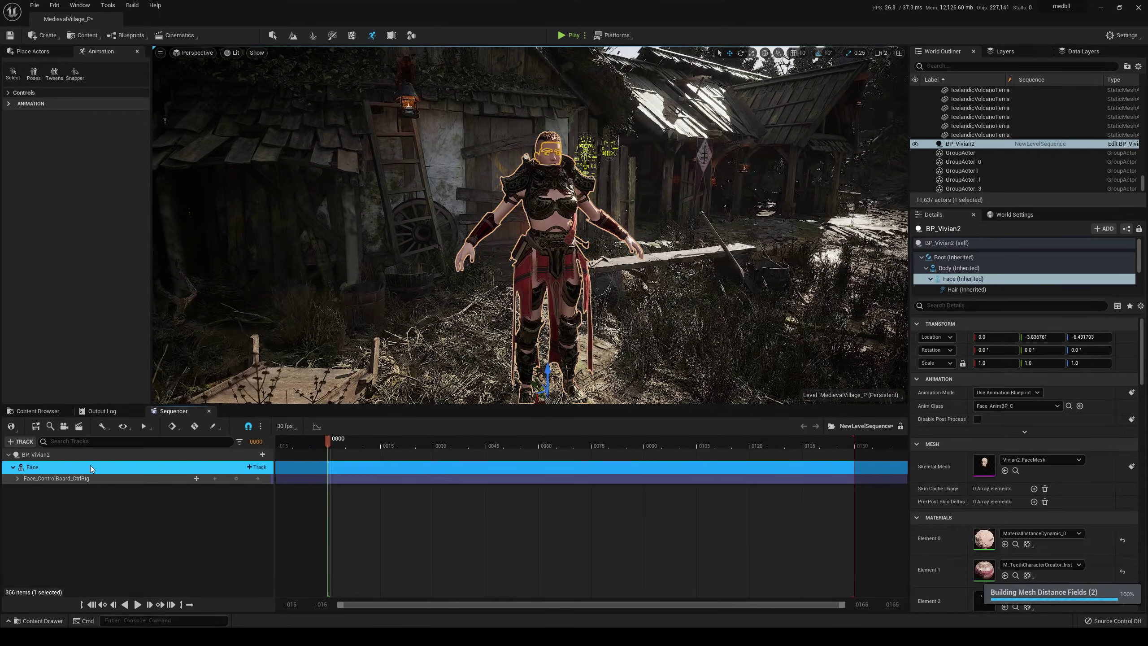
left_click(98, 480)
key("Delete")
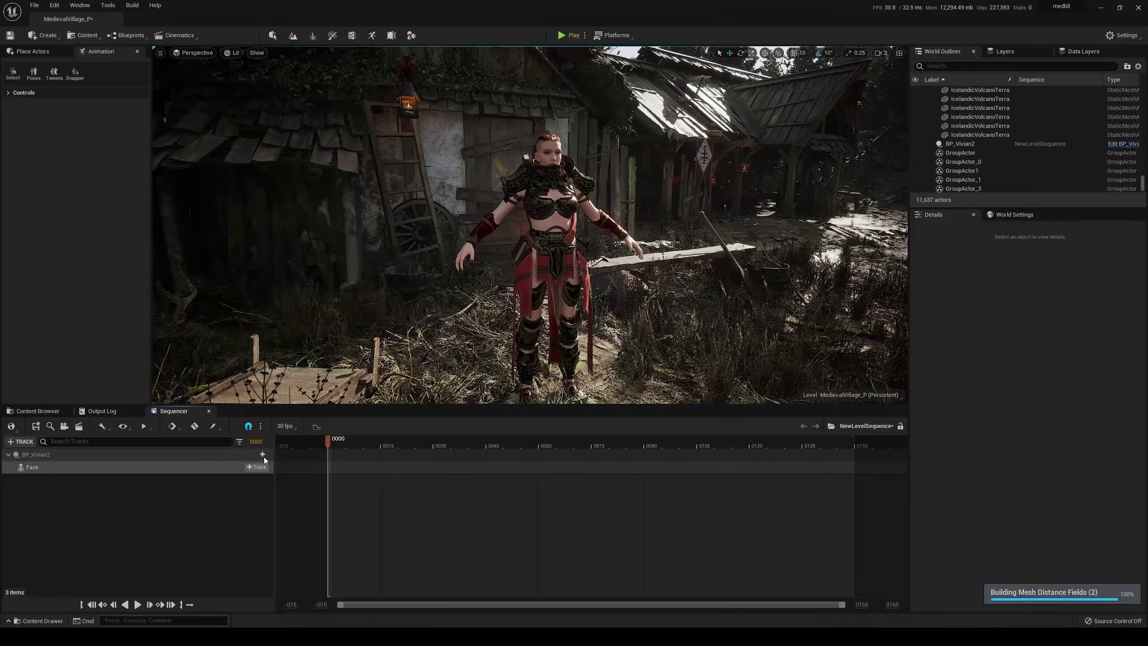
Step: Add a Body component track to BP_Vivian2 and apply the Anim_ThirdPersonRun animation to it
left_click(258, 454)
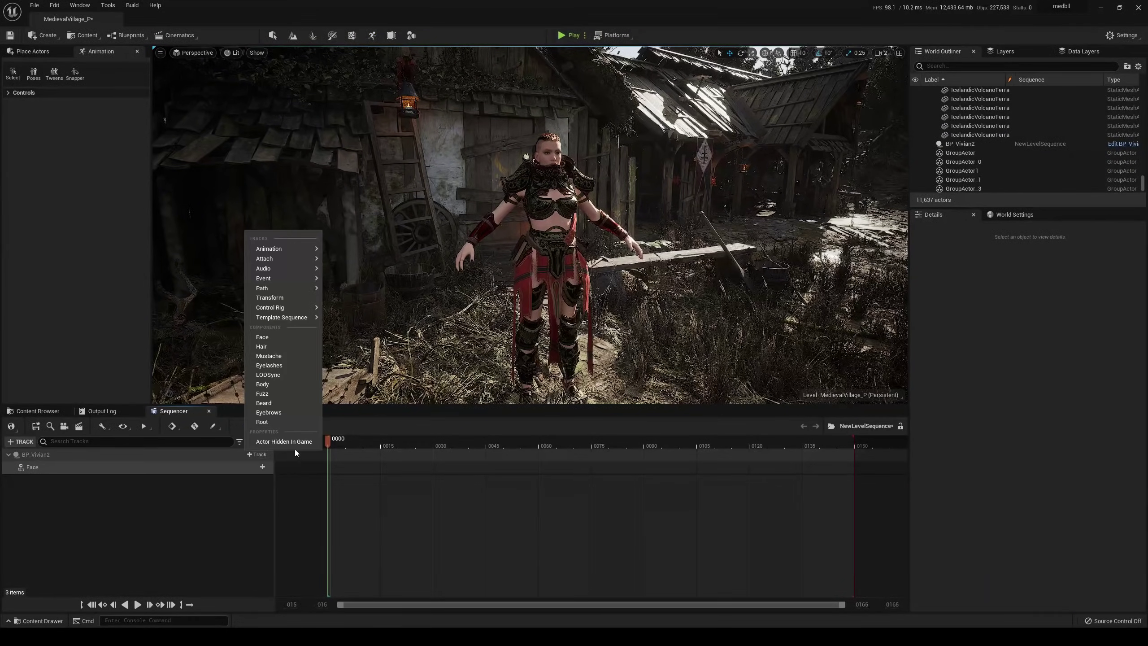
left_click(294, 383)
left_click(263, 467)
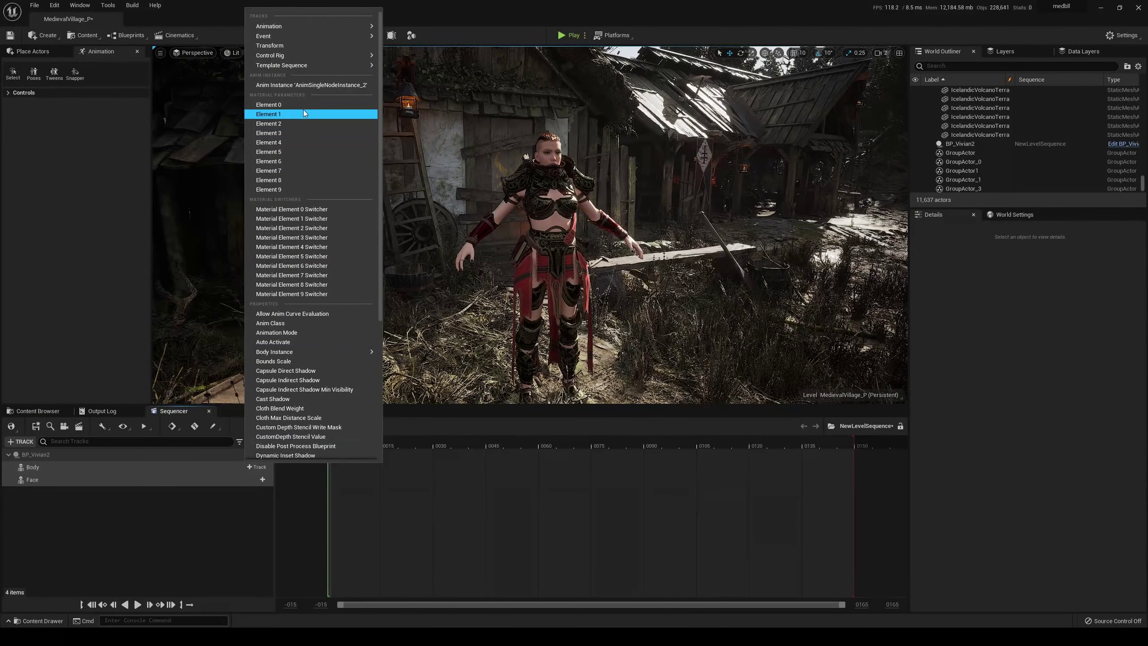
mouse_move(321, 31)
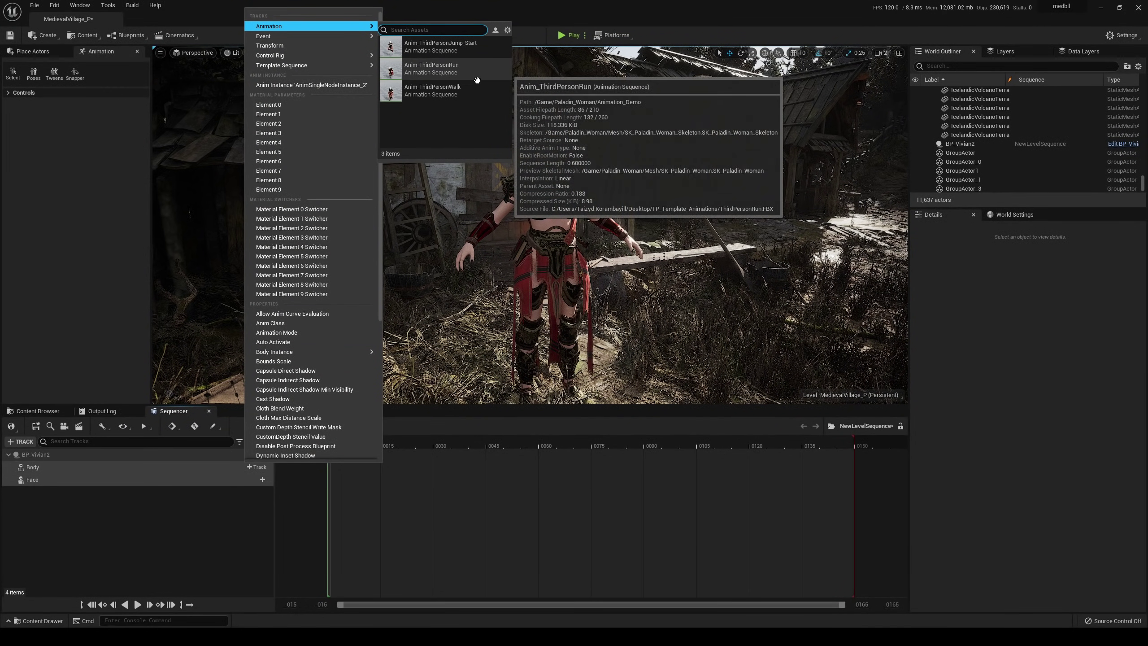
left_click(452, 70)
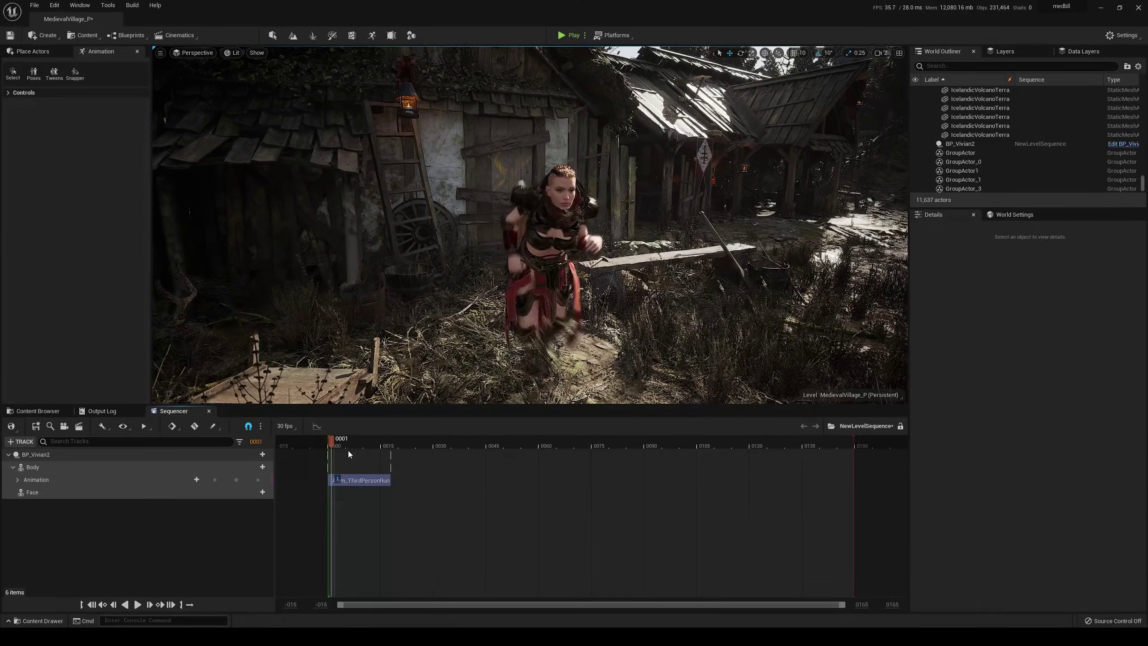
Step: Scrub through the run animation and check how the head follows the armoured body
key("space")
left_click_drag(348, 447, 374, 448)
right_click_drag(529, 271, 571, 228)
left_click_drag(370, 447, 337, 442)
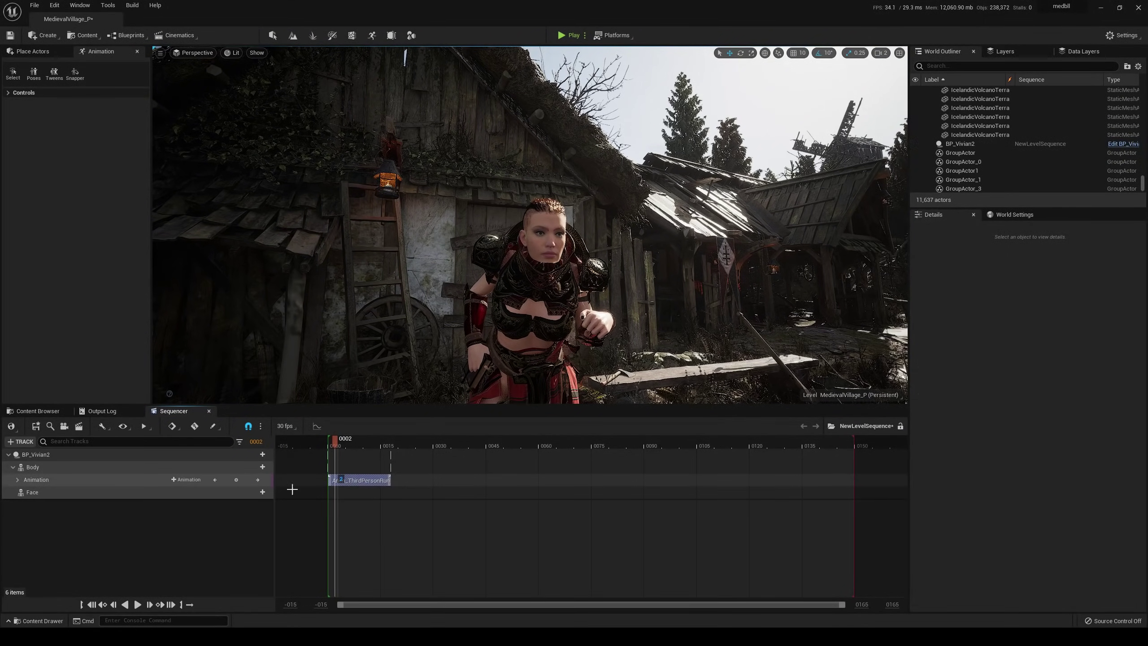
left_click(197, 483)
left_click(332, 444)
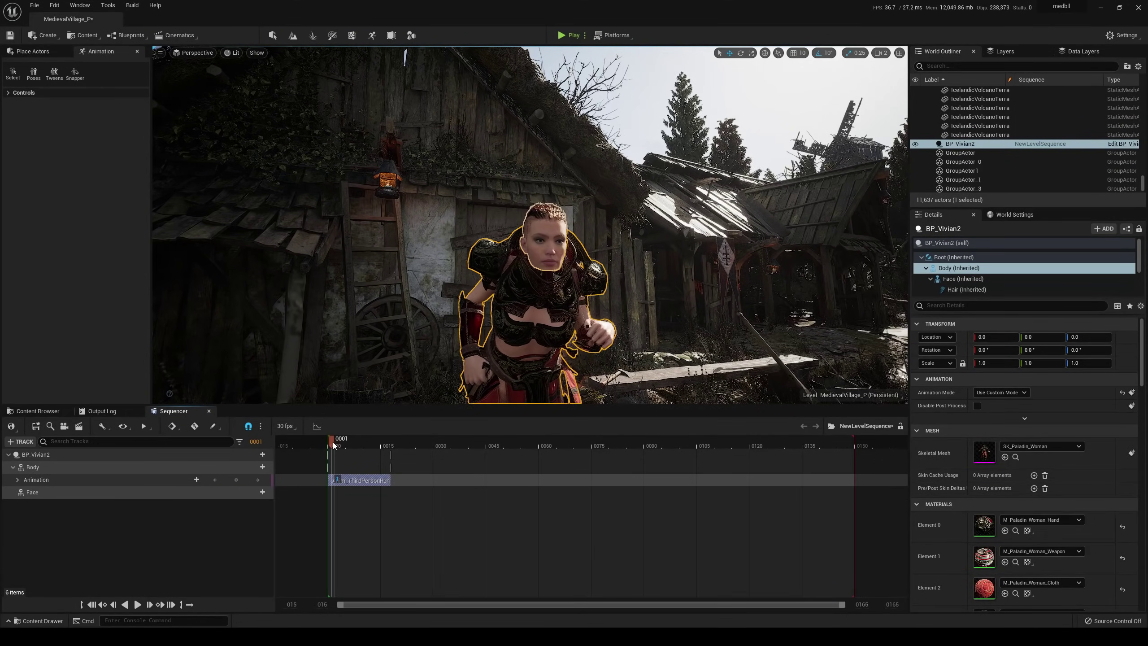
left_click(361, 443)
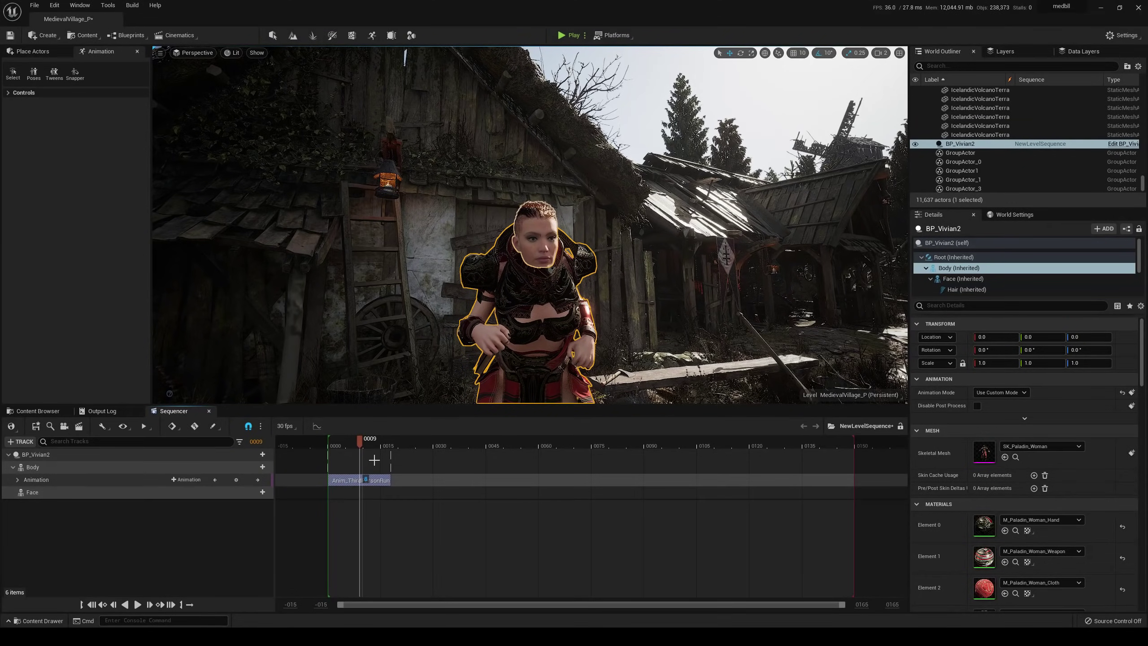
Step: Delete the Anim_ThirdPersonRun section from the Body's Animation track and view the character in its default pose
key("Delete")
left_click(338, 445)
right_click_drag(520, 300, 542, 316)
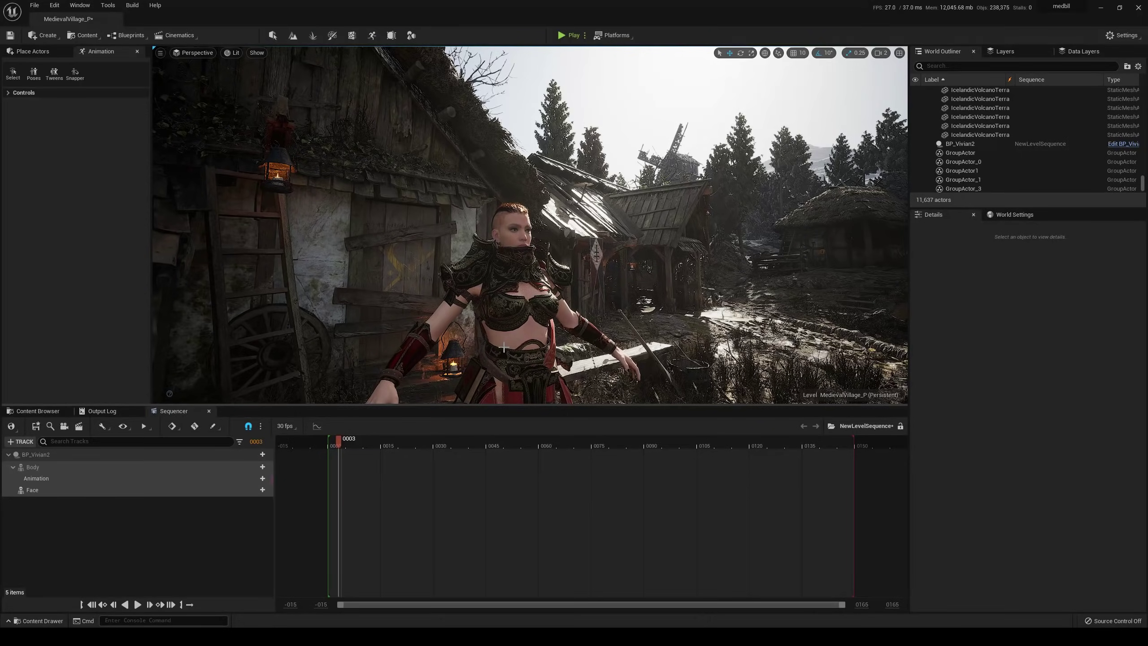
right_click_drag(500, 347, 489, 357)
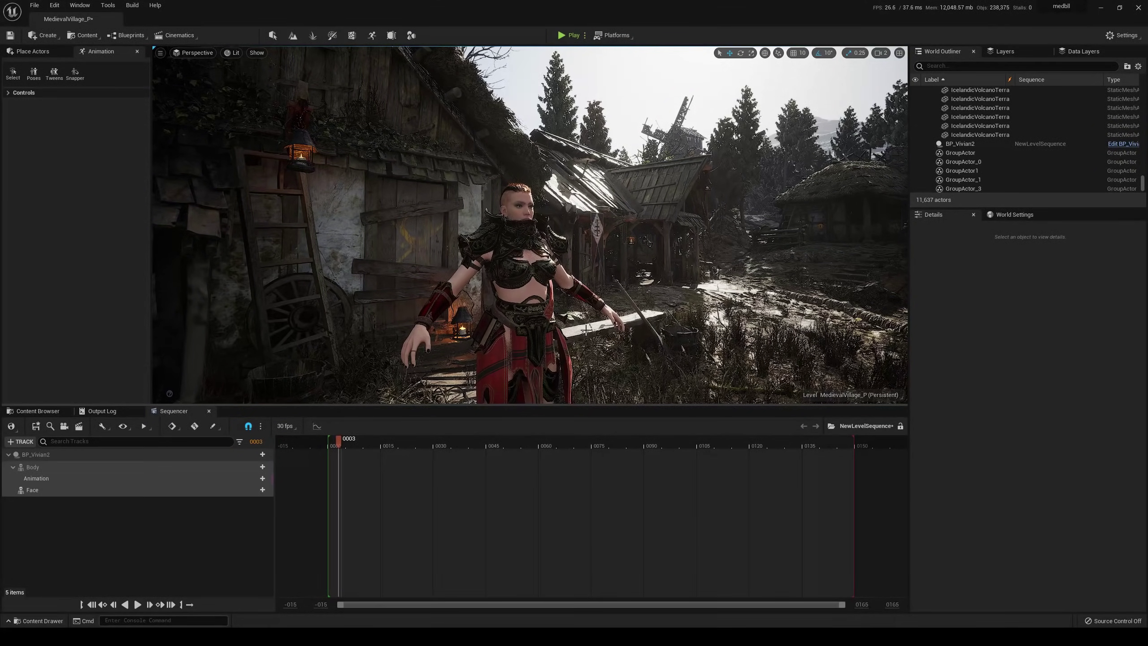
right_click_drag(590, 330, 537, 375)
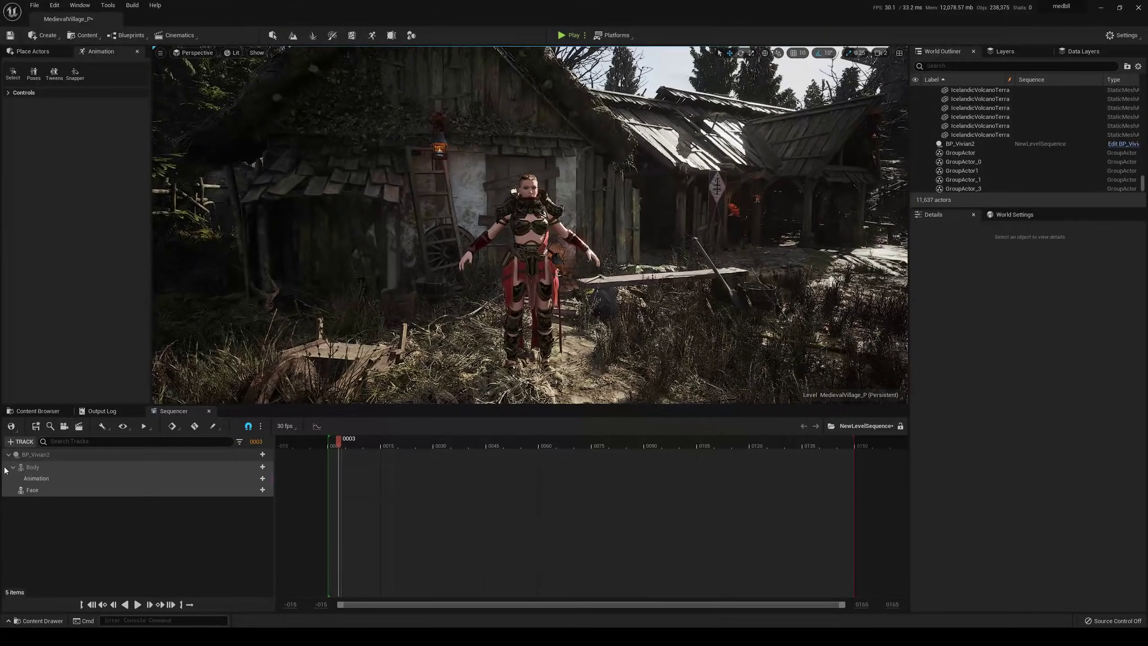
Step: Browse the project's root Content folder and examine the Head_alphamask texture's details
left_click(39, 412)
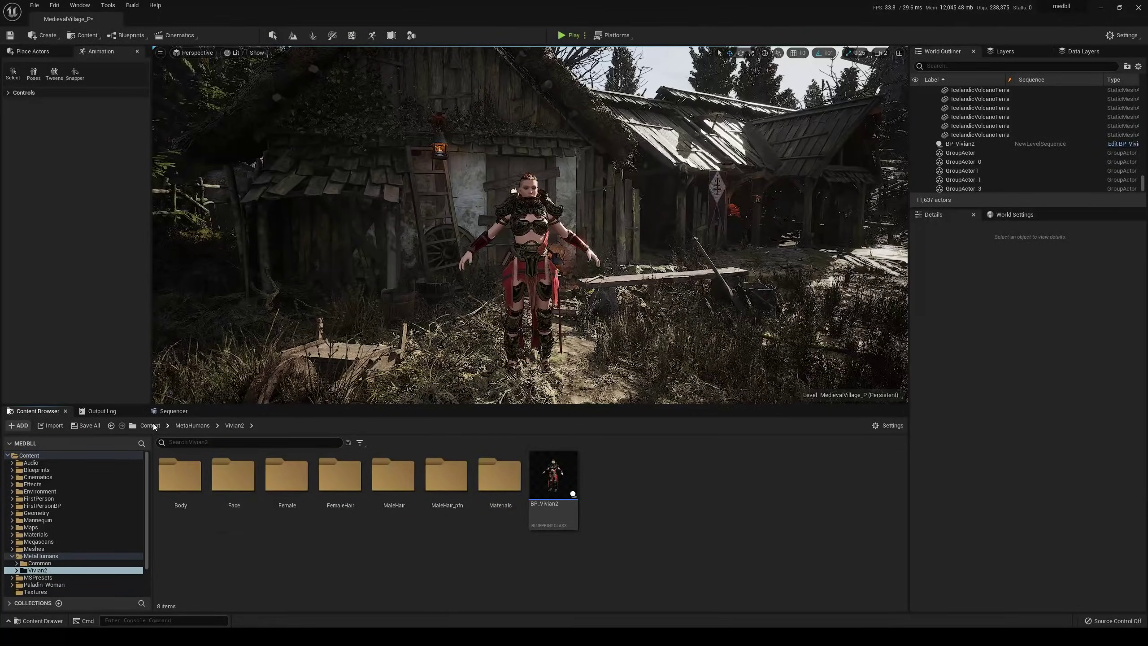
scroll(583, 543, "down", 1)
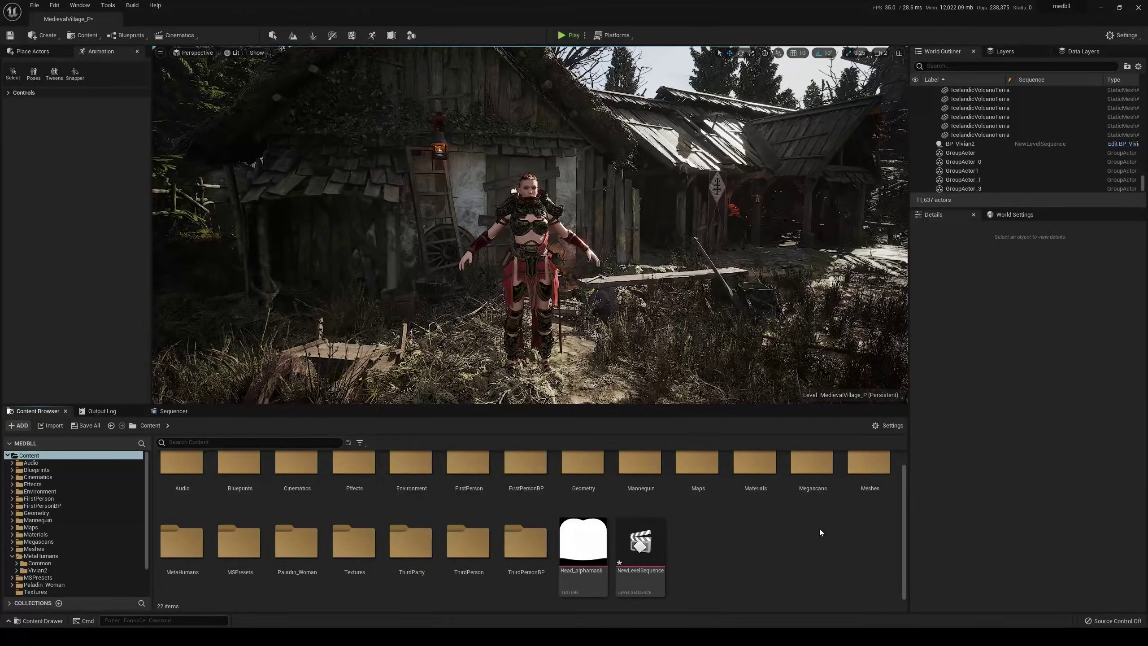
mouse_move(586, 563)
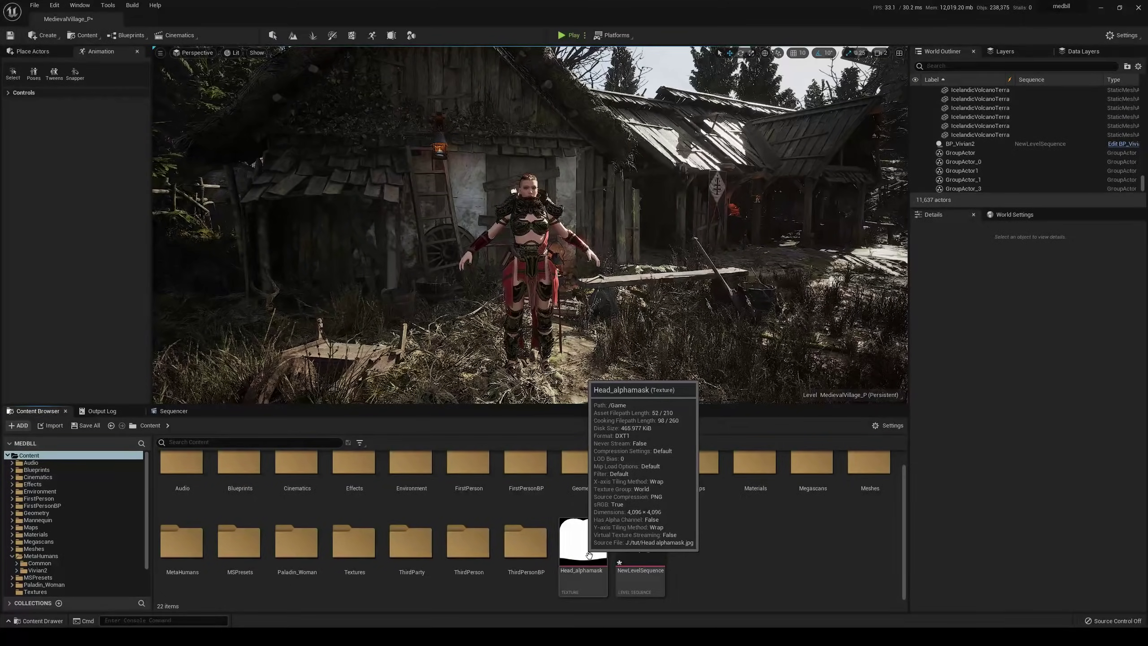